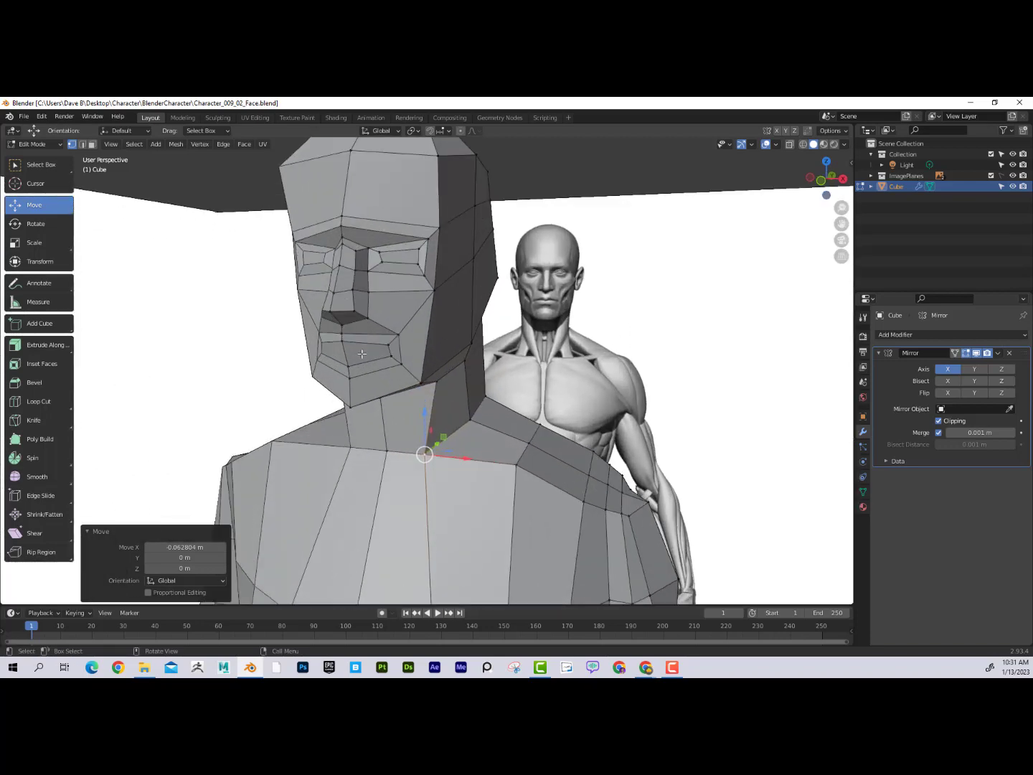
- Extrude the central eye face about 0.074 m inward along its normal to start the eye socket
{"action": "left_click", "coordinate": [345, 349]}
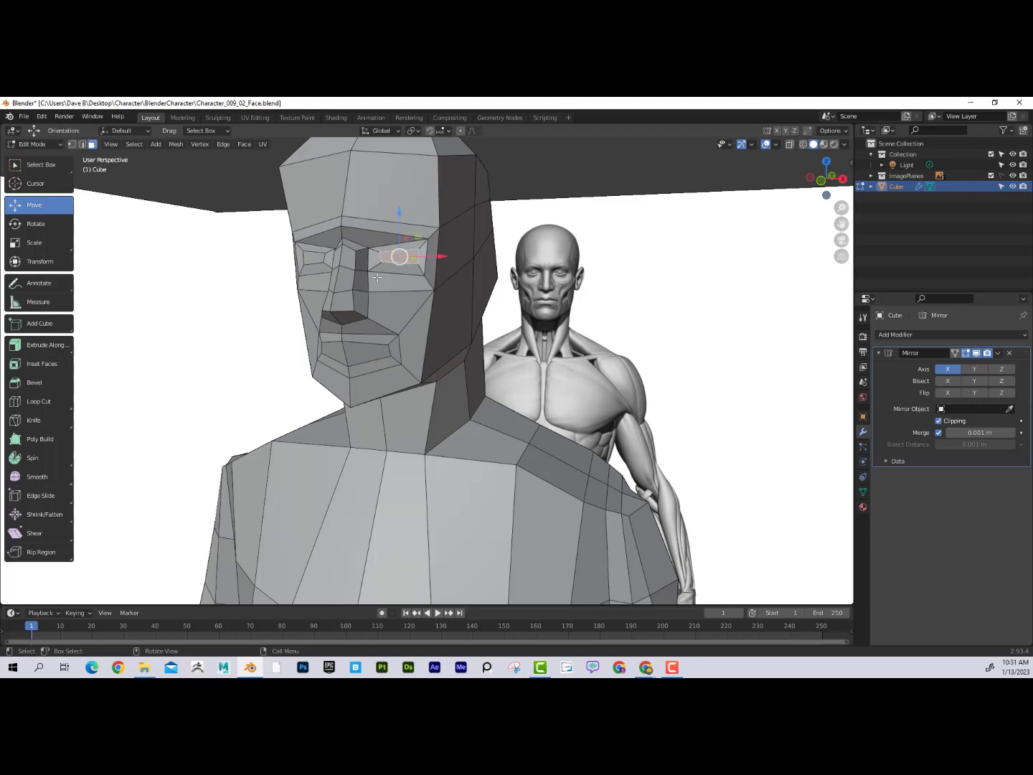
{"action": "middle_click_drag", "start_coordinate": [377, 276], "coordinate": [372, 274]}
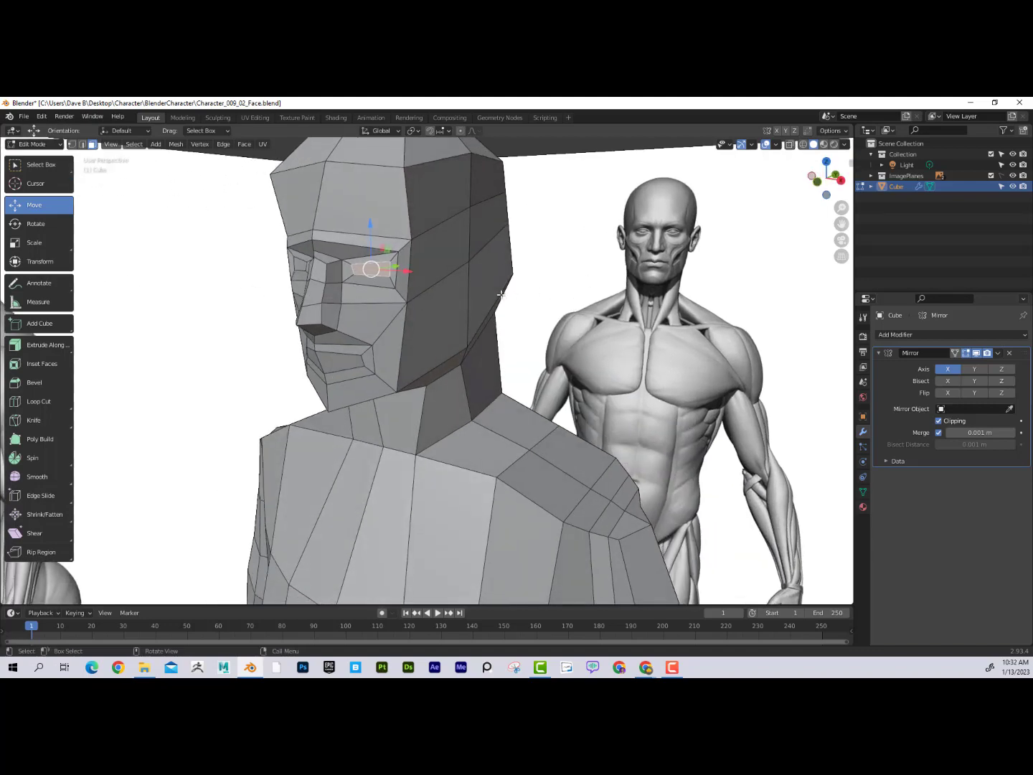
{"action": "key", "text": "KP_3"}
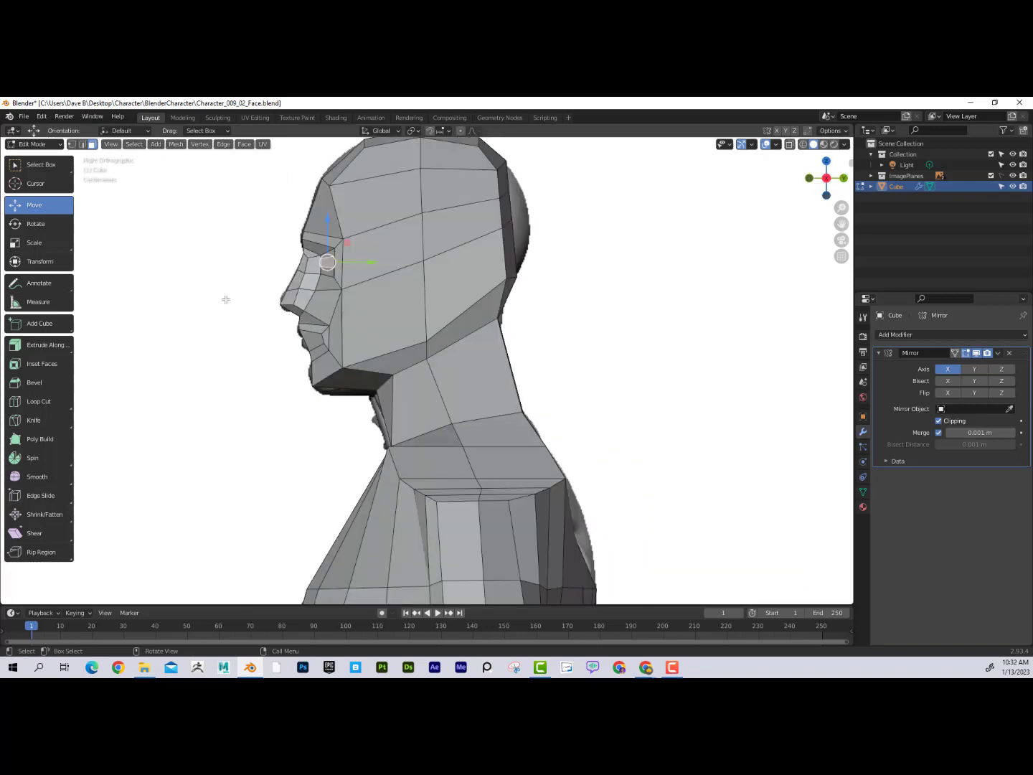
{"action": "key", "text": "e"}
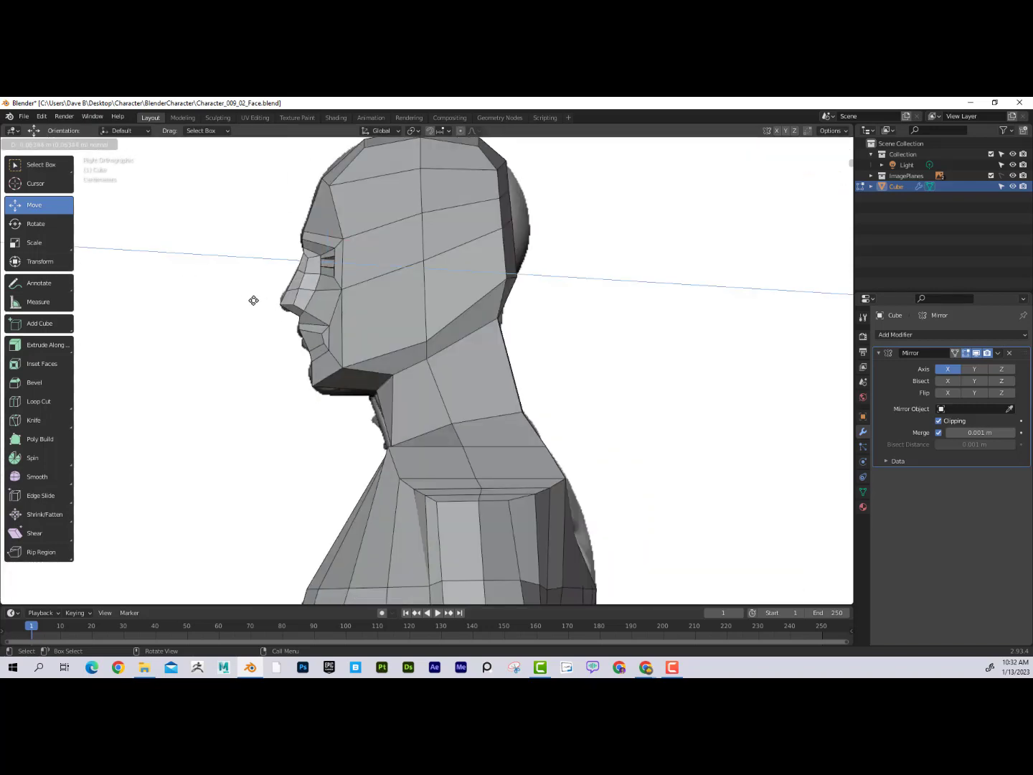
{"action": "left_click", "coordinate": [254, 300]}
- Turn on X-ray and flatten the extruded eye socket face by scaling it along Y to about 0.03
{"action": "left_click", "coordinate": [790, 145]}
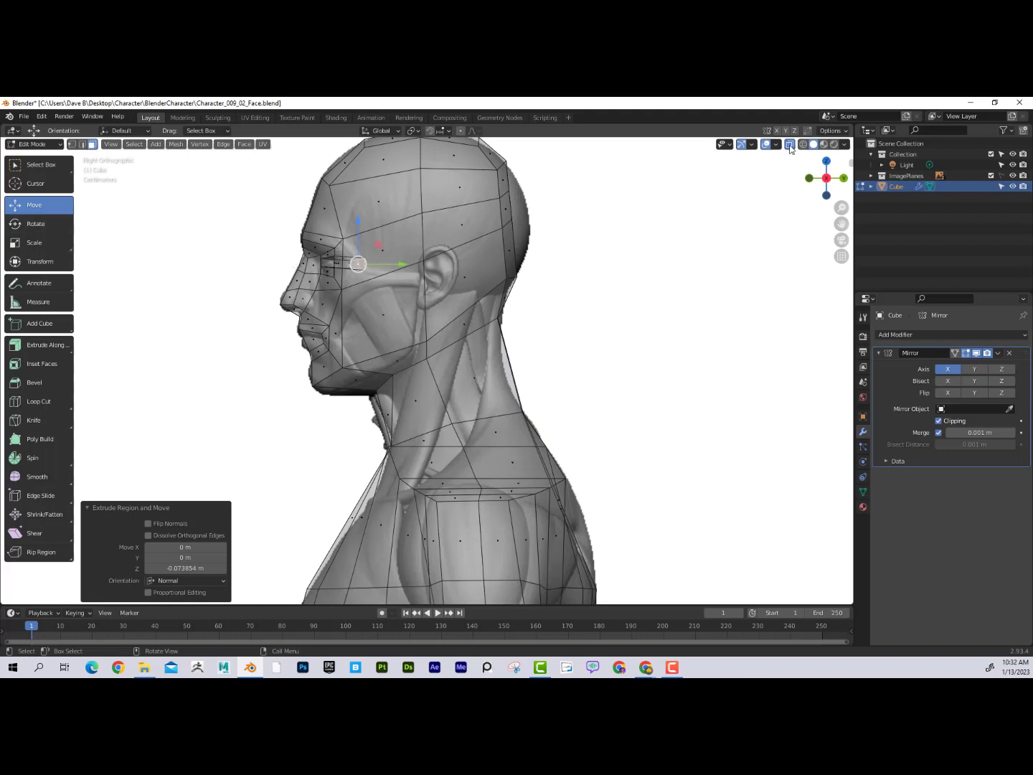
{"action": "left_click", "coordinate": [32, 248]}
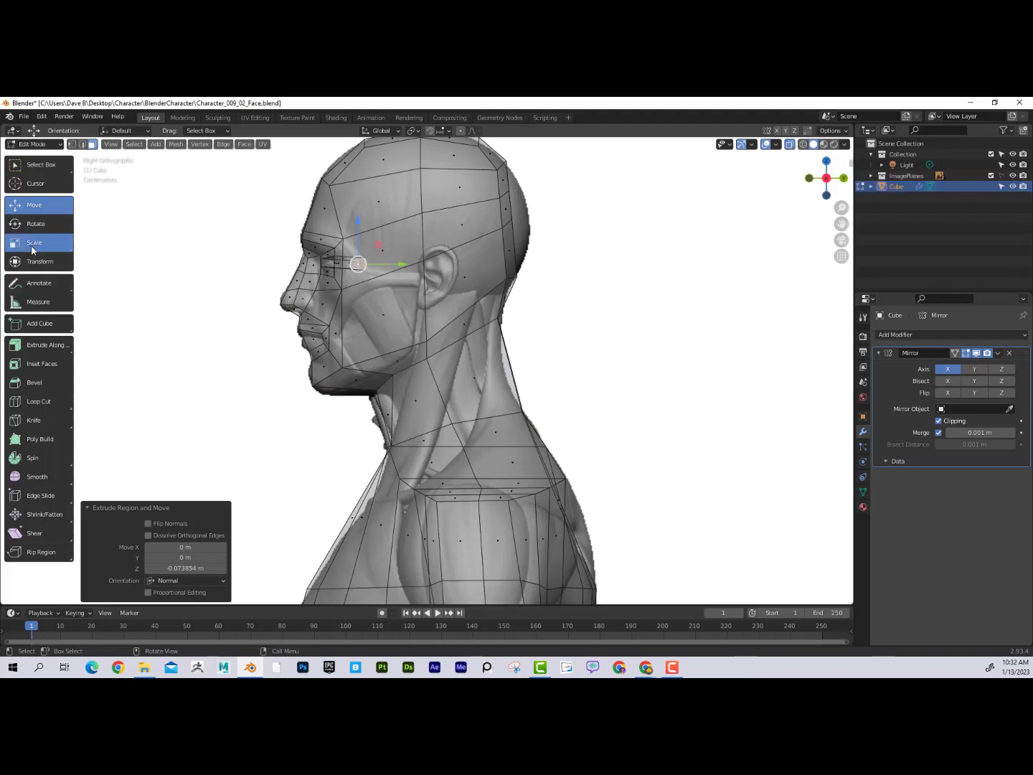
{"action": "left_click_drag", "start_coordinate": [402, 265], "coordinate": [358, 264]}
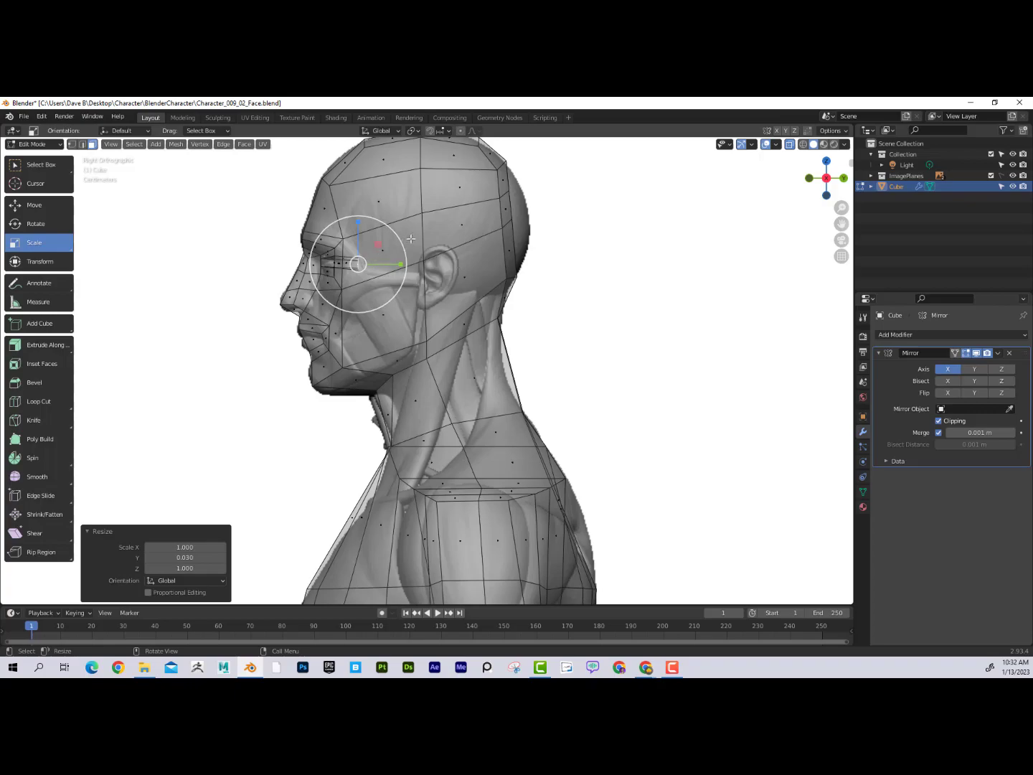
- Turn off X-ray and move the eye socket's back face about 0.016 m outward along X
{"action": "middle_click_drag", "start_coordinate": [410, 238], "coordinate": [346, 307]}
{"action": "scroll", "coordinate": [346, 307], "scroll_direction": "up", "scroll_amount": 4}
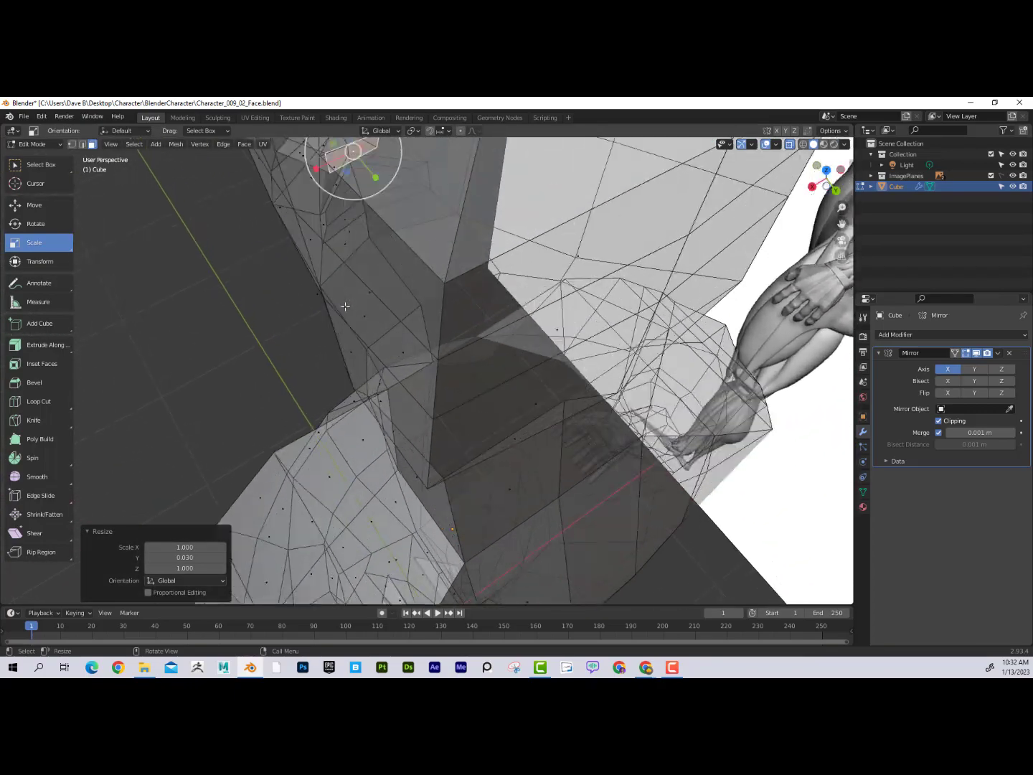
{"action": "scroll", "coordinate": [347, 293], "scroll_direction": "up", "scroll_amount": 2}
{"action": "middle_click_drag", "start_coordinate": [384, 261], "coordinate": [352, 384], "text": "shift"}
{"action": "scroll", "coordinate": [372, 346], "scroll_direction": "up", "scroll_amount": 2}
{"action": "scroll", "coordinate": [349, 370], "scroll_direction": "up", "scroll_amount": 3}
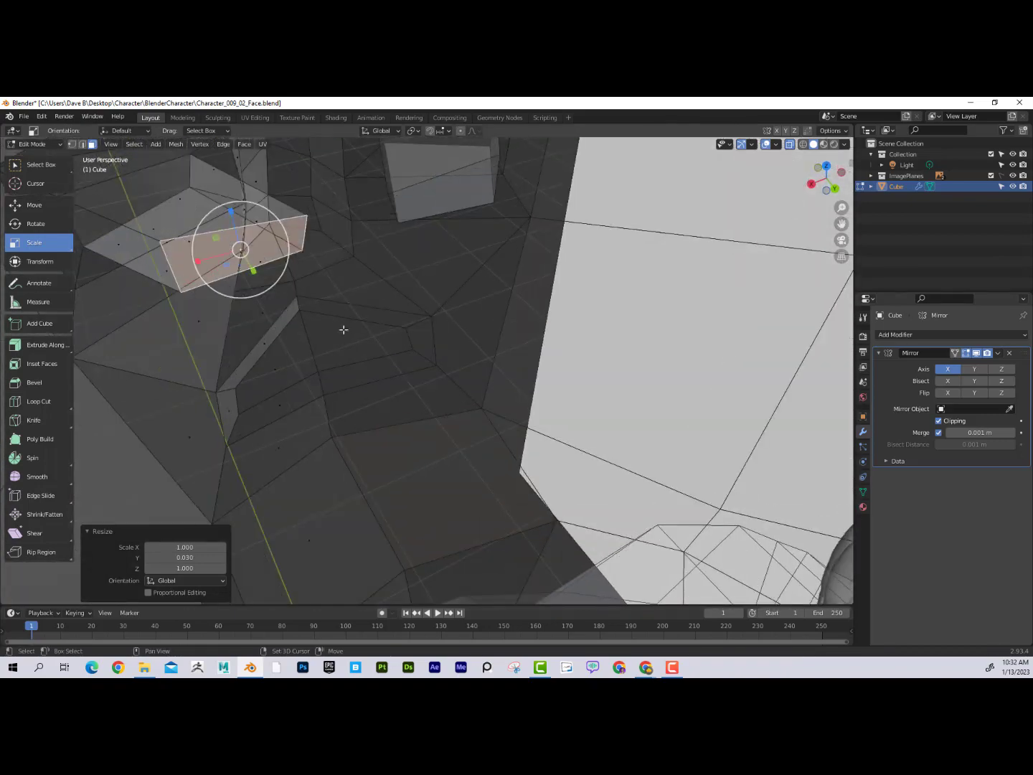
{"action": "middle_click_drag", "start_coordinate": [343, 330], "coordinate": [408, 366], "text": "shift"}
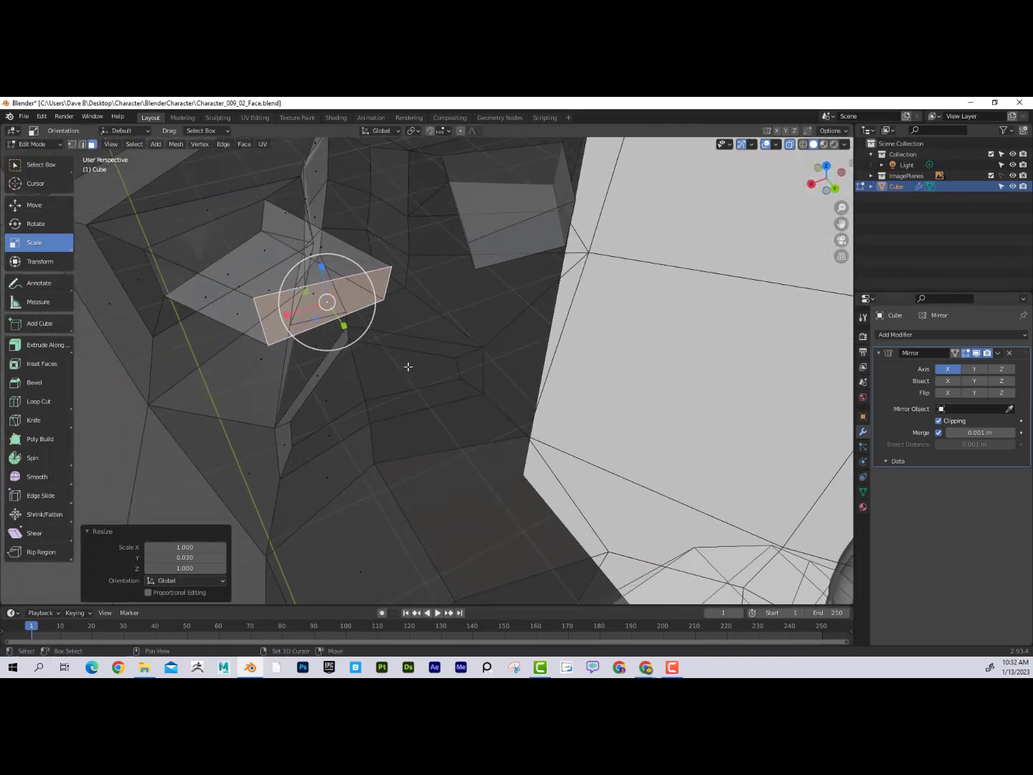
{"action": "left_click", "coordinate": [788, 146]}
{"action": "middle_click_drag", "start_coordinate": [414, 292], "coordinate": [378, 255]}
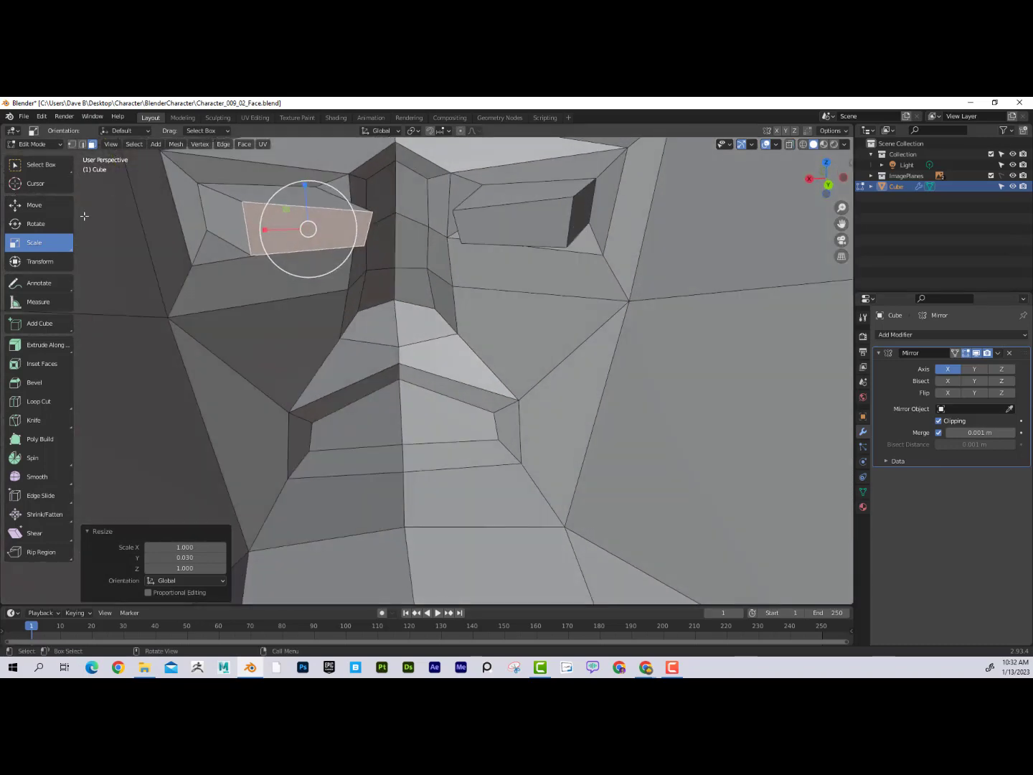
{"action": "left_click", "coordinate": [49, 213]}
{"action": "mouse_move", "coordinate": [264, 231]}
{"action": "left_mouse_down"}
{"action": "mouse_move", "coordinate": [228, 231]}
{"action": "mouse_move", "coordinate": [252, 233]}
{"action": "left_mouse_up"}
- Add a centred loop cut around the eye socket's depth and scale the loop along Z to about 1.99
{"action": "middle_click_drag", "start_coordinate": [253, 232], "coordinate": [190, 246]}
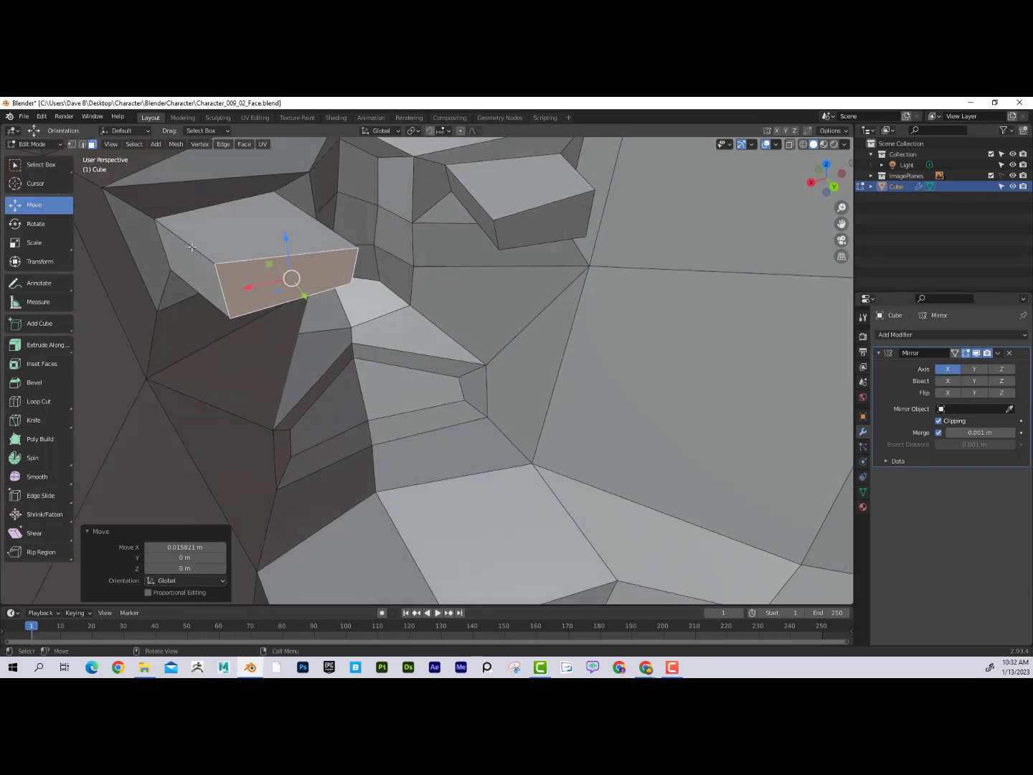
{"action": "key", "text": "ctrl+r"}
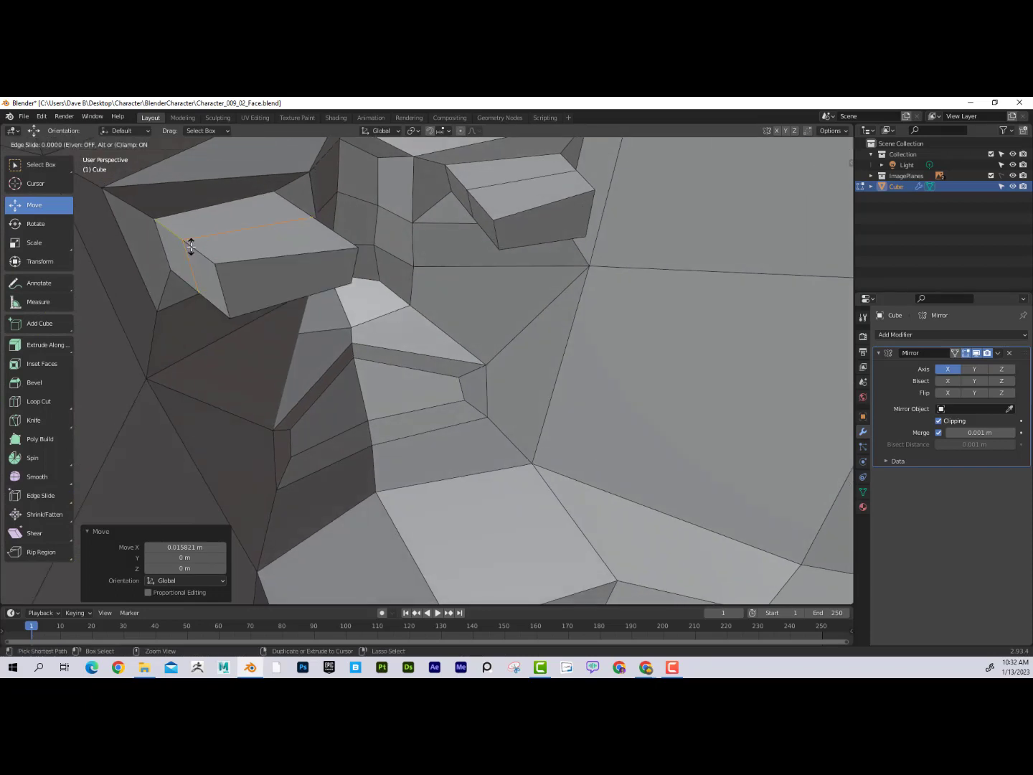
{"action": "left_click", "coordinate": [190, 247]}
{"action": "right_click", "coordinate": [191, 246]}
{"action": "left_click", "coordinate": [61, 248]}
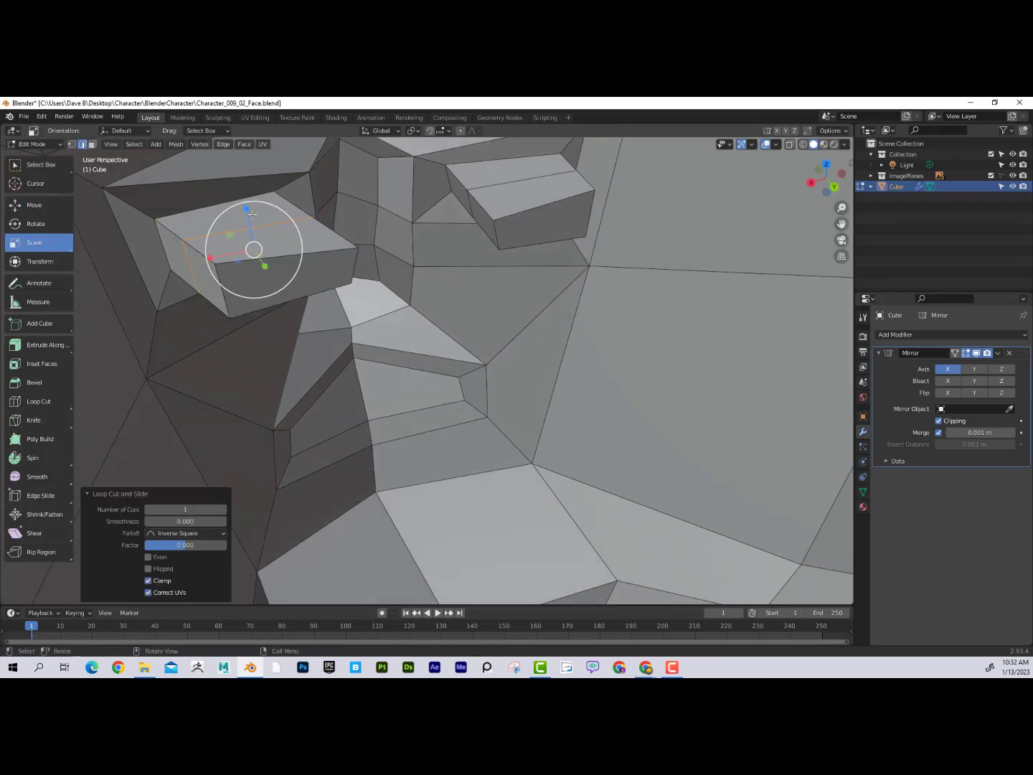
{"action": "left_click_drag", "start_coordinate": [246, 208], "coordinate": [241, 161]}
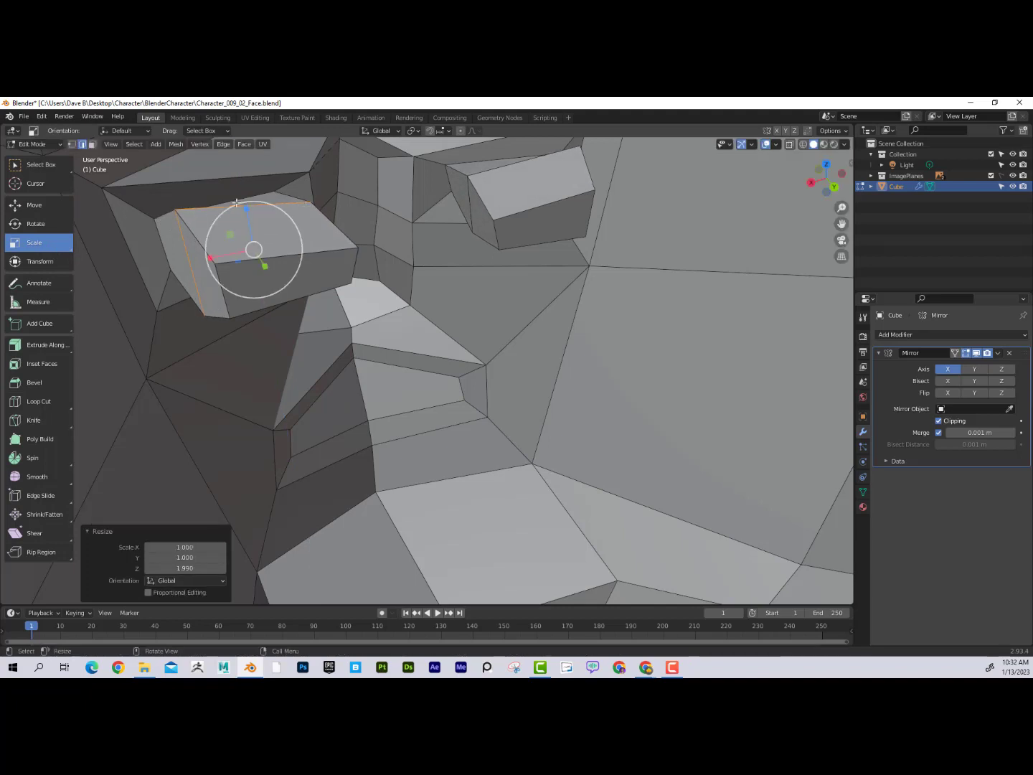
- Adjust individual vertices of the eye socket vertically to round its shape, lowering the bottom outer vertex by about 0.006 m
{"action": "left_click", "coordinate": [311, 199]}
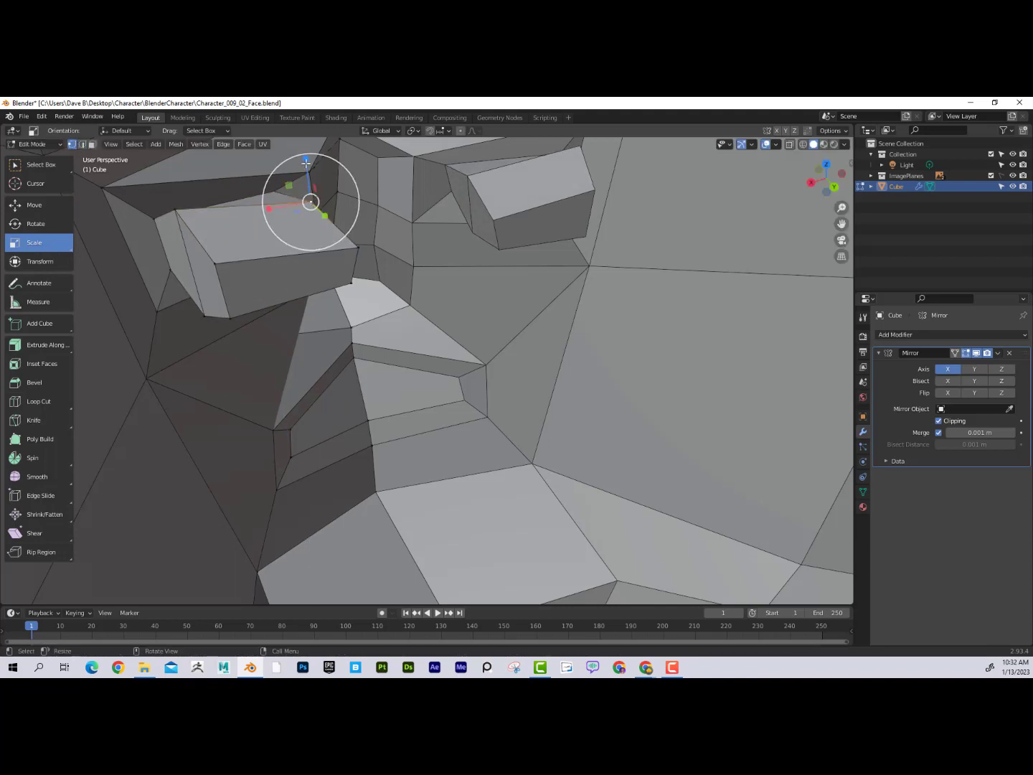
{"action": "left_click", "coordinate": [57, 207]}
{"action": "left_click_drag", "start_coordinate": [306, 159], "coordinate": [309, 148]}
{"action": "middle_click_drag", "start_coordinate": [332, 208], "coordinate": [323, 236]}
{"action": "left_click", "coordinate": [323, 246]}
{"action": "left_click_drag", "start_coordinate": [325, 244], "coordinate": [326, 229]}
{"action": "left_click", "coordinate": [226, 251]}
{"action": "left_click_drag", "start_coordinate": [227, 220], "coordinate": [229, 230]}
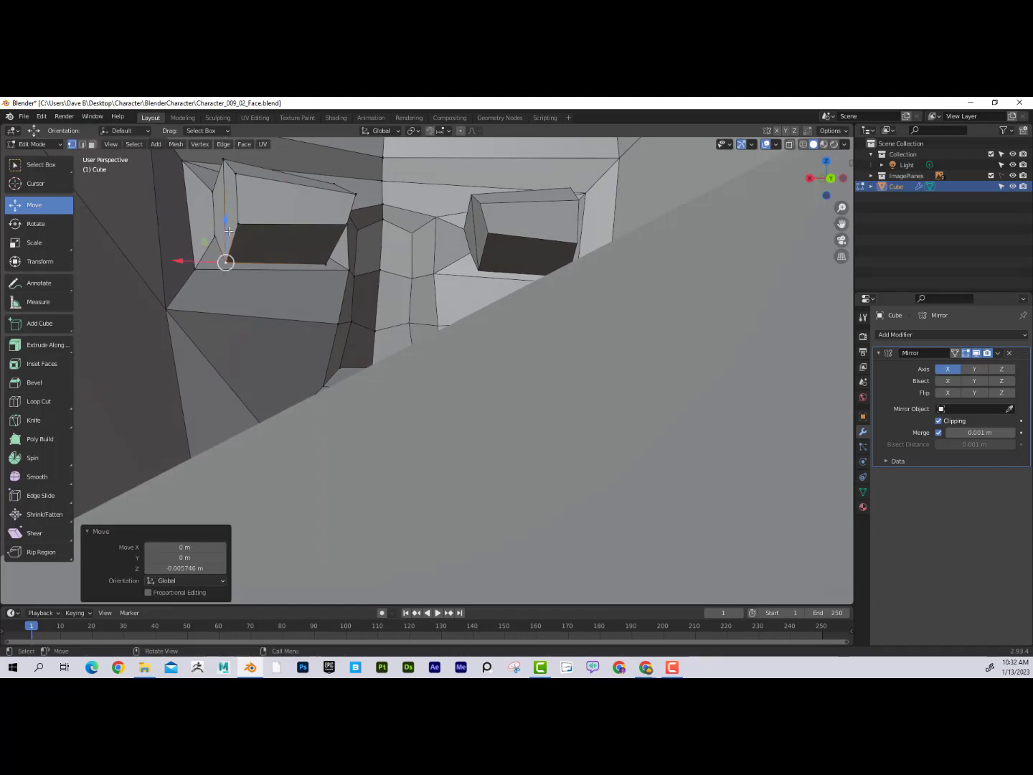
{"action": "middle_click_drag", "start_coordinate": [228, 230], "coordinate": [328, 209]}
{"action": "left_click", "coordinate": [332, 204]}
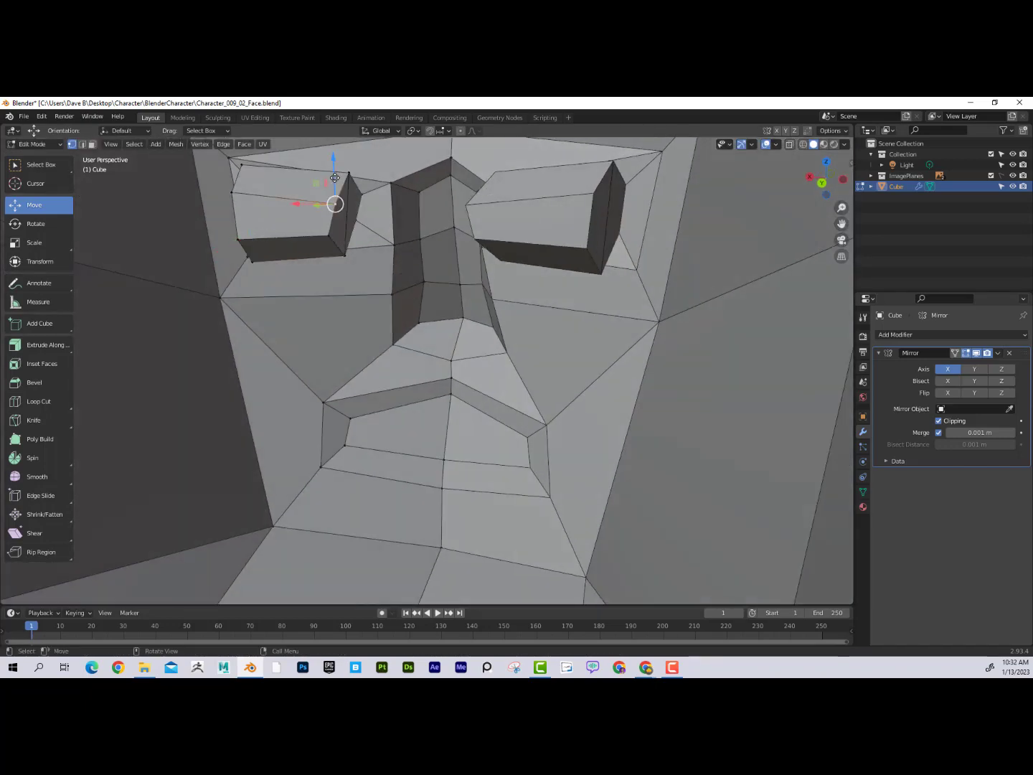
{"action": "left_click_drag", "start_coordinate": [333, 179], "coordinate": [332, 166]}
- Extrude the face between the lips about 0.041 m inward along its normal to start the mouth cavity
{"action": "middle_click_drag", "start_coordinate": [332, 166], "coordinate": [404, 283]}
{"action": "scroll", "coordinate": [537, 173], "scroll_direction": "down", "scroll_amount": 5}
{"action": "scroll", "coordinate": [404, 284], "scroll_direction": "up", "scroll_amount": 4}
{"action": "left_click", "coordinate": [343, 244]}
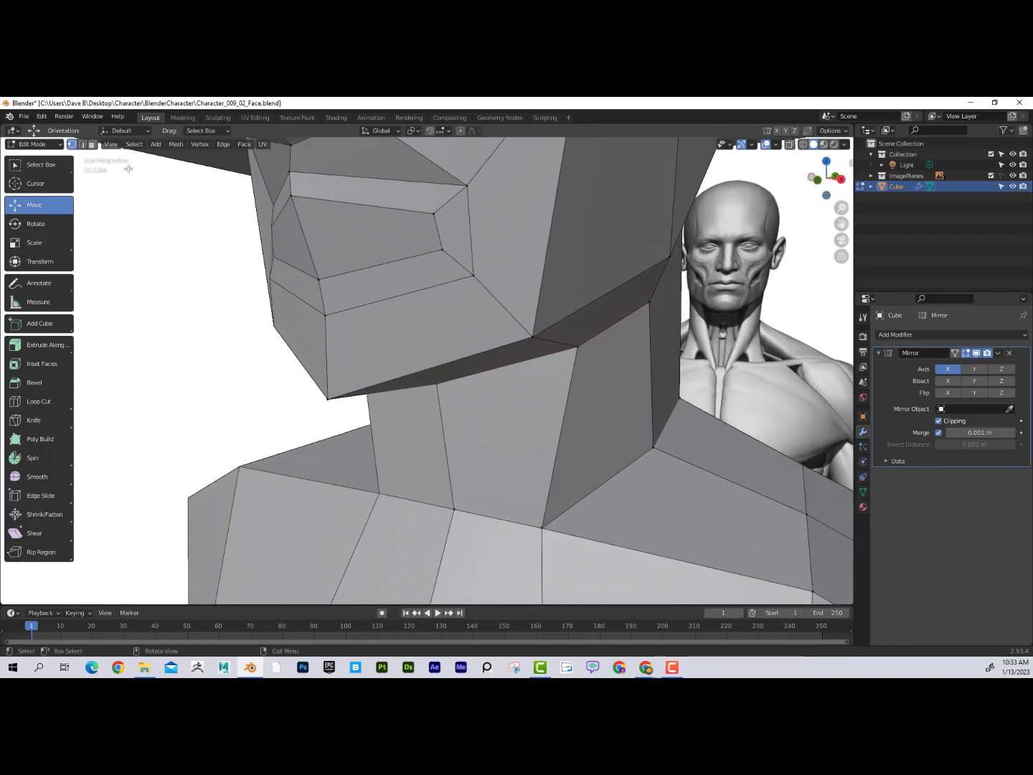
{"action": "left_click", "coordinate": [332, 229]}
{"action": "middle_click_drag", "start_coordinate": [337, 231], "coordinate": [422, 256]}
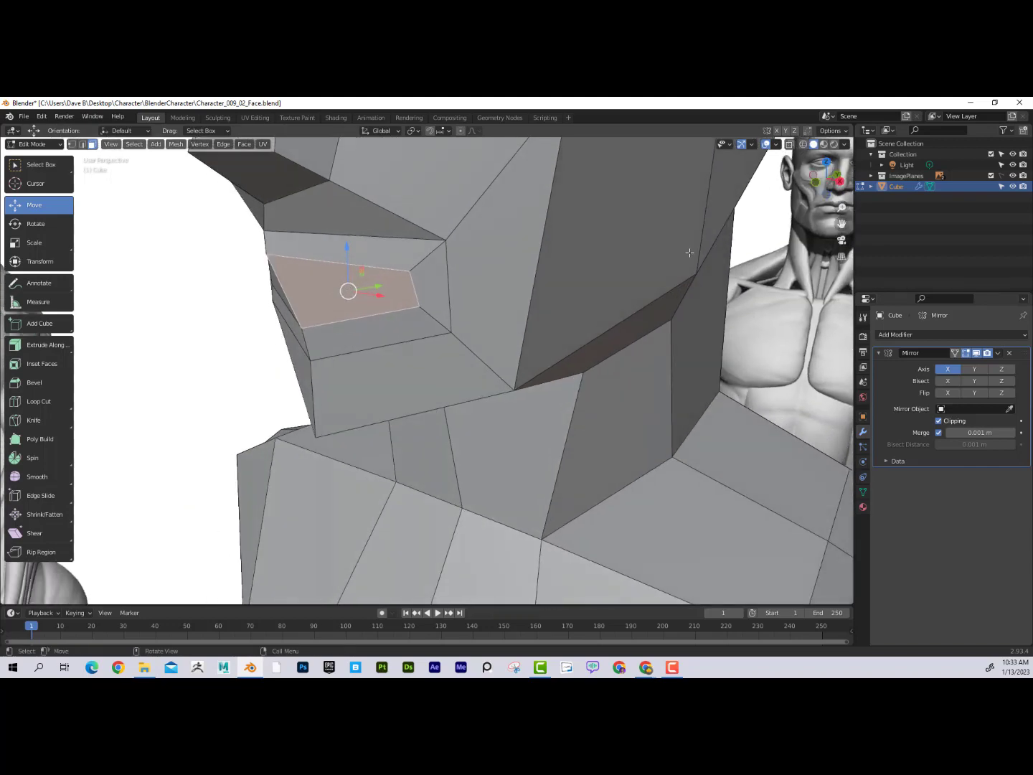
{"action": "key", "text": "KP_3"}
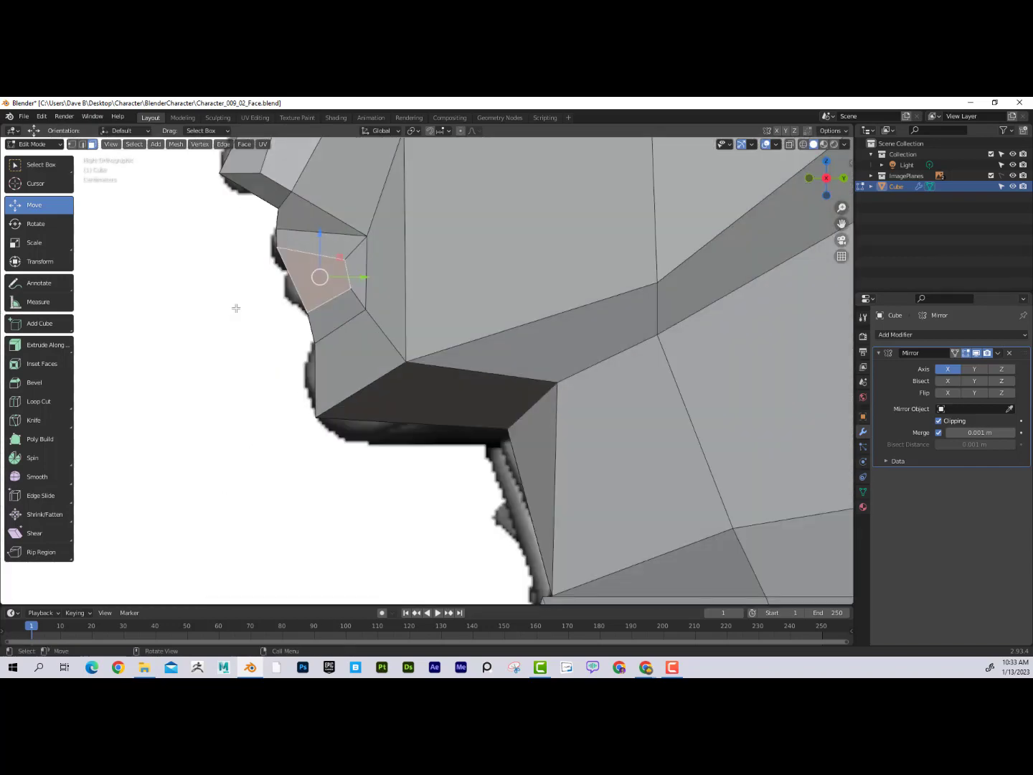
{"action": "key", "text": "e"}
{"action": "left_click", "coordinate": [291, 313]}
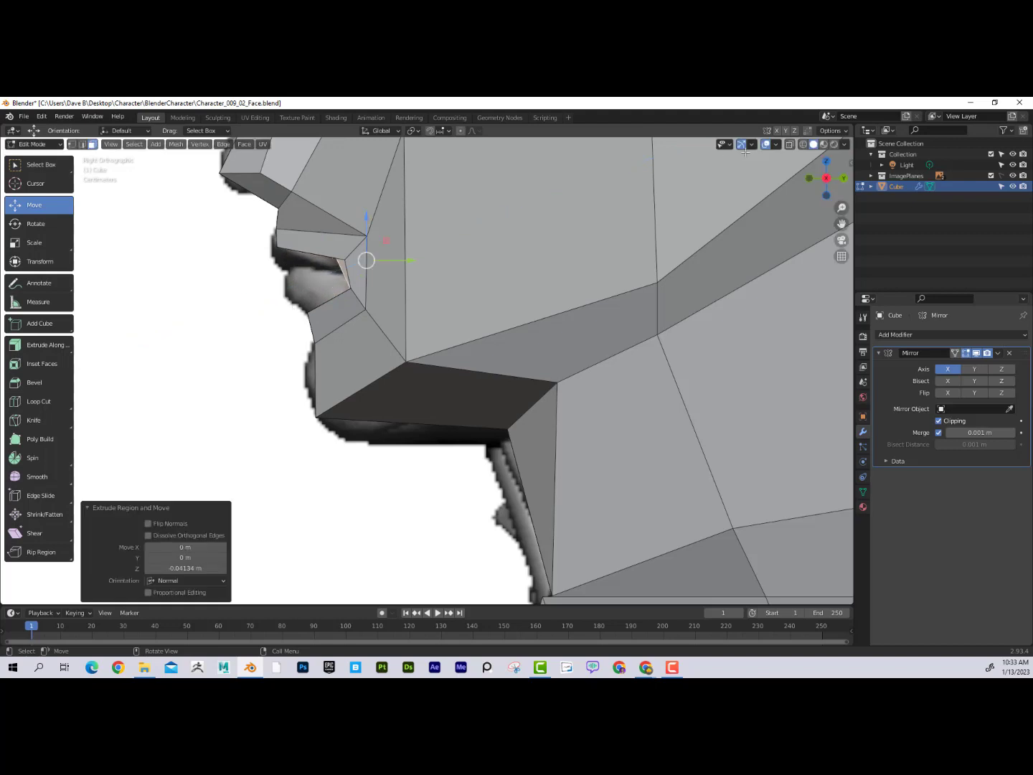
- Turn on X-ray and shift the extruded mouth face farther back into the head and about 0.008 m down
{"action": "left_click", "coordinate": [790, 145]}
{"action": "left_click_drag", "start_coordinate": [413, 260], "coordinate": [463, 269]}
{"action": "left_click_drag", "start_coordinate": [425, 217], "coordinate": [430, 230]}
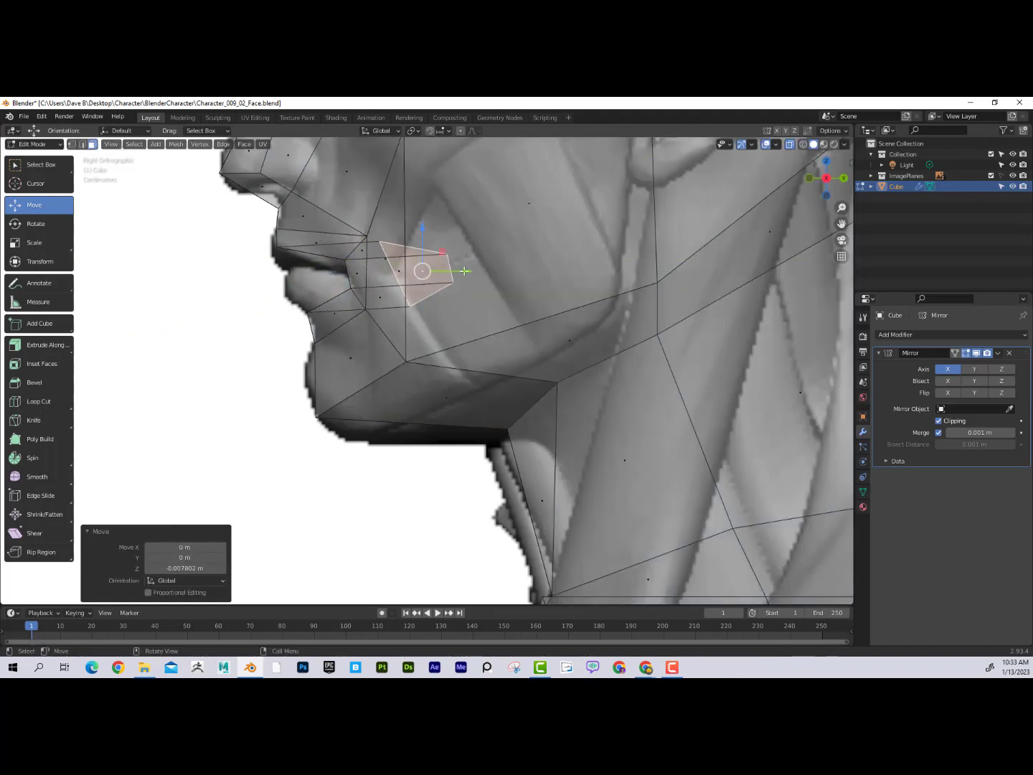
{"action": "left_click_drag", "start_coordinate": [464, 271], "coordinate": [510, 277]}
- Flatten the mouth cavity's back face along Y to about 0.047 and move it about 0.06 m farther back
{"action": "middle_click_drag", "start_coordinate": [511, 277], "coordinate": [513, 365]}
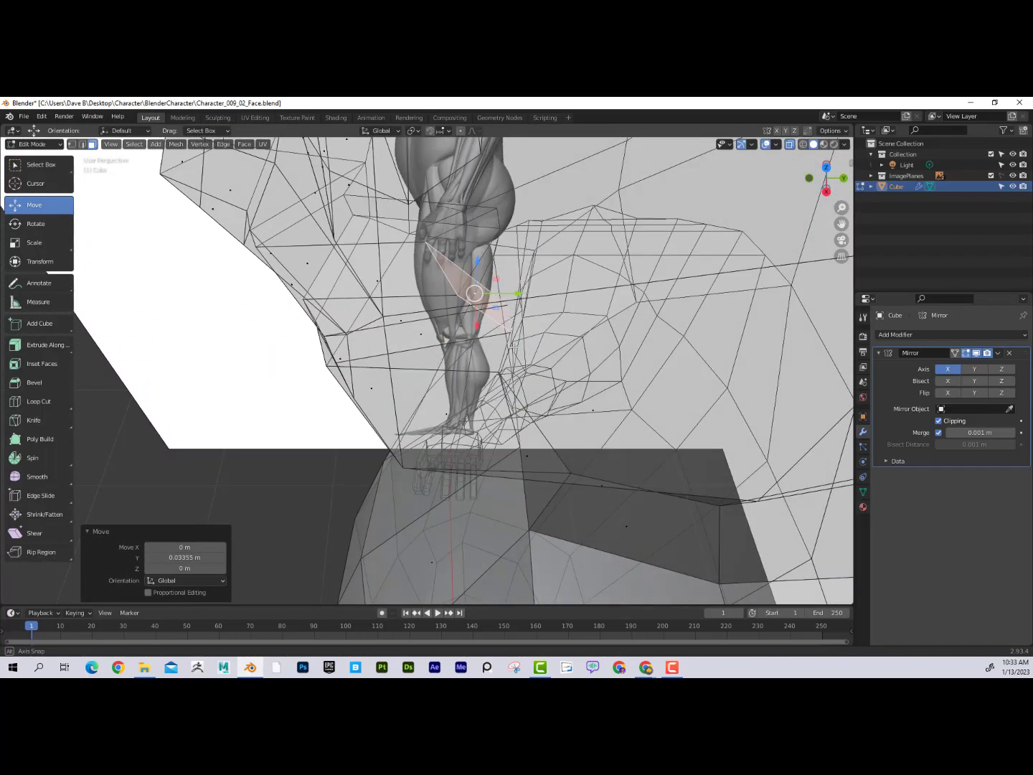
{"action": "left_click", "coordinate": [33, 242]}
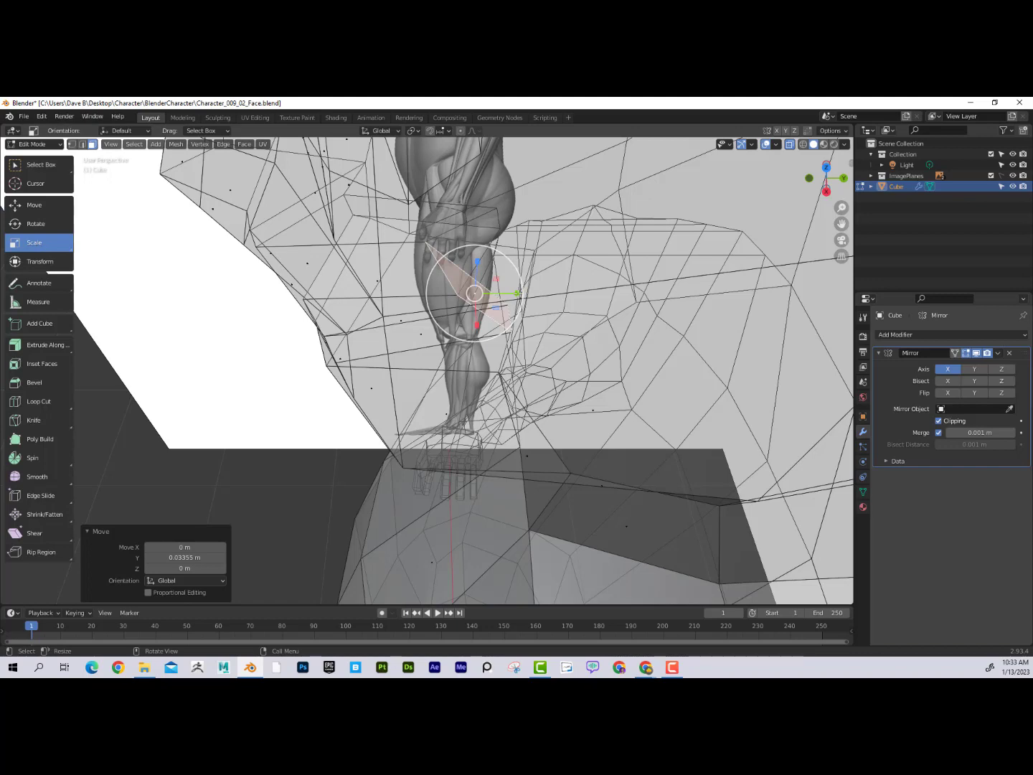
{"action": "left_click_drag", "start_coordinate": [518, 294], "coordinate": [474, 293]}
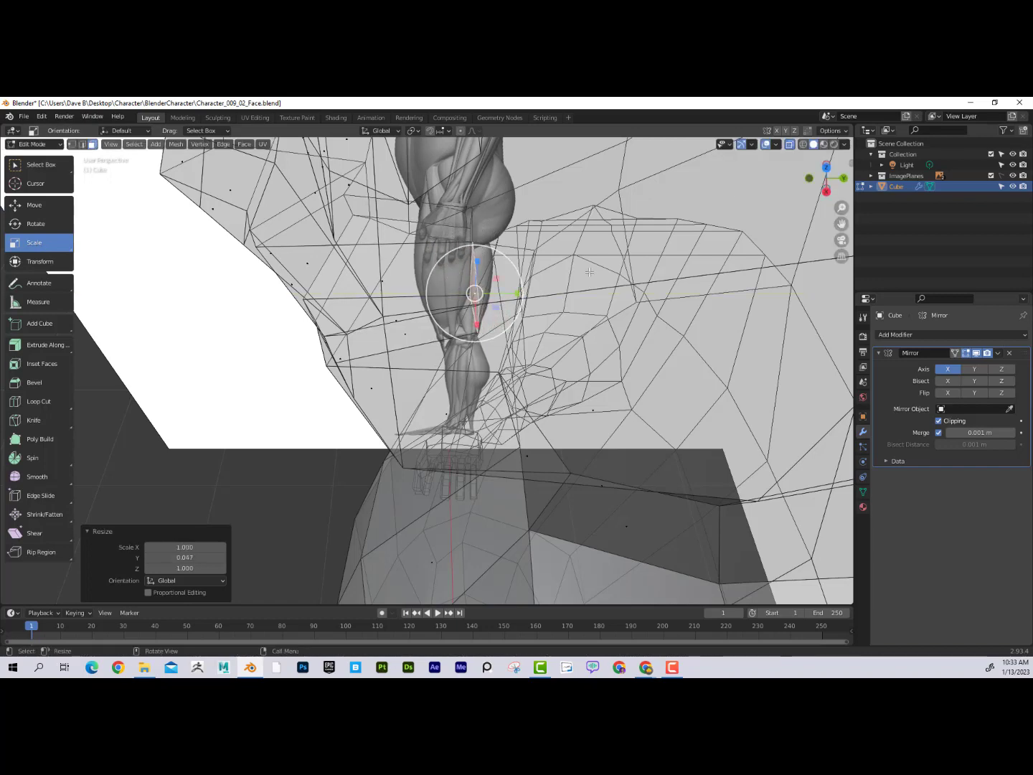
{"action": "key", "text": "KP_3"}
{"action": "left_click", "coordinate": [31, 209]}
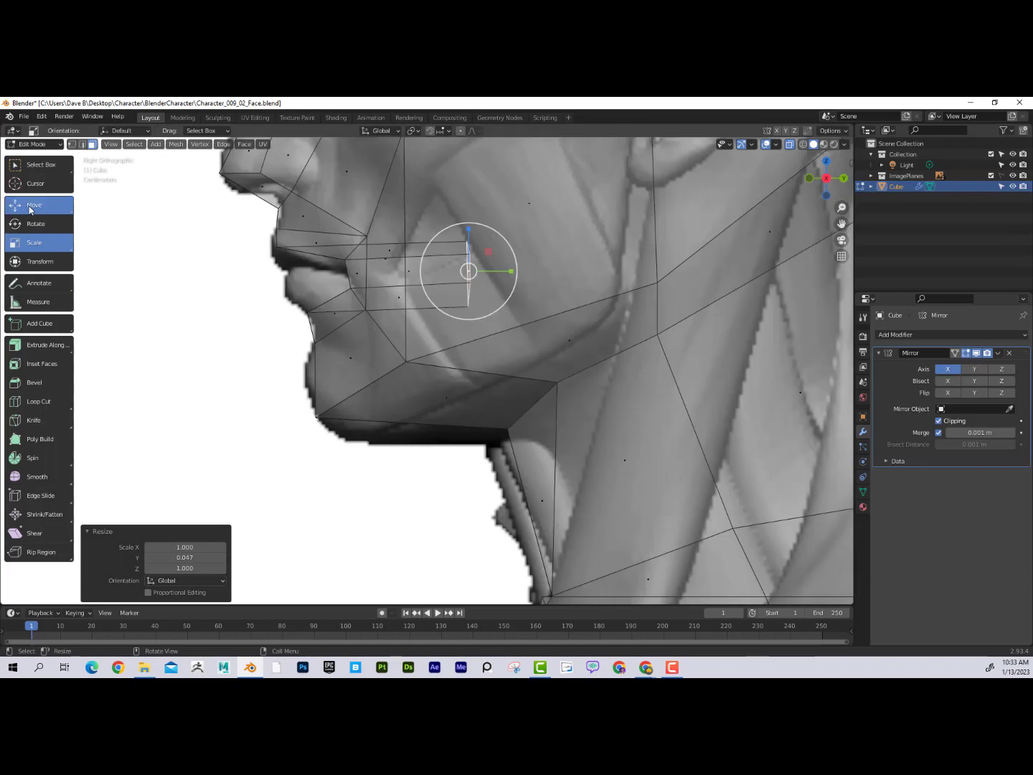
{"action": "left_click_drag", "start_coordinate": [514, 273], "coordinate": [589, 276]}
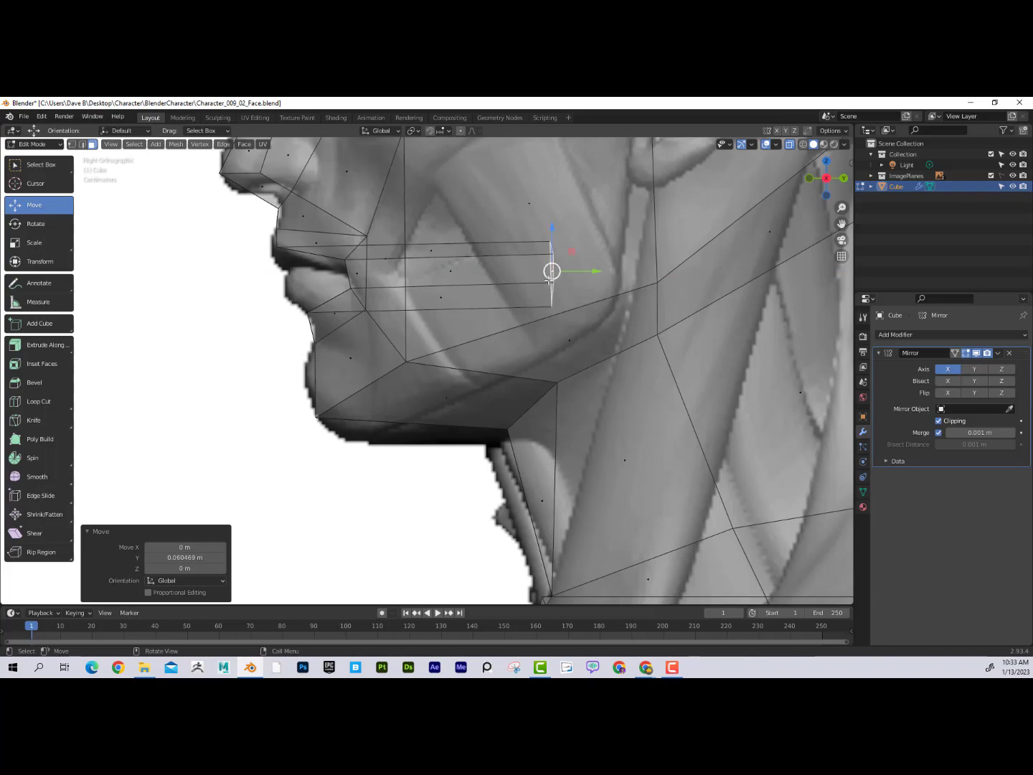
- Add a centred loop cut around the mouth cavity's depth and scale the loop along Z to about 2.5
{"action": "middle_click_drag", "start_coordinate": [586, 279], "coordinate": [422, 293]}
{"action": "scroll", "coordinate": [494, 330], "scroll_direction": "up", "scroll_amount": 2}
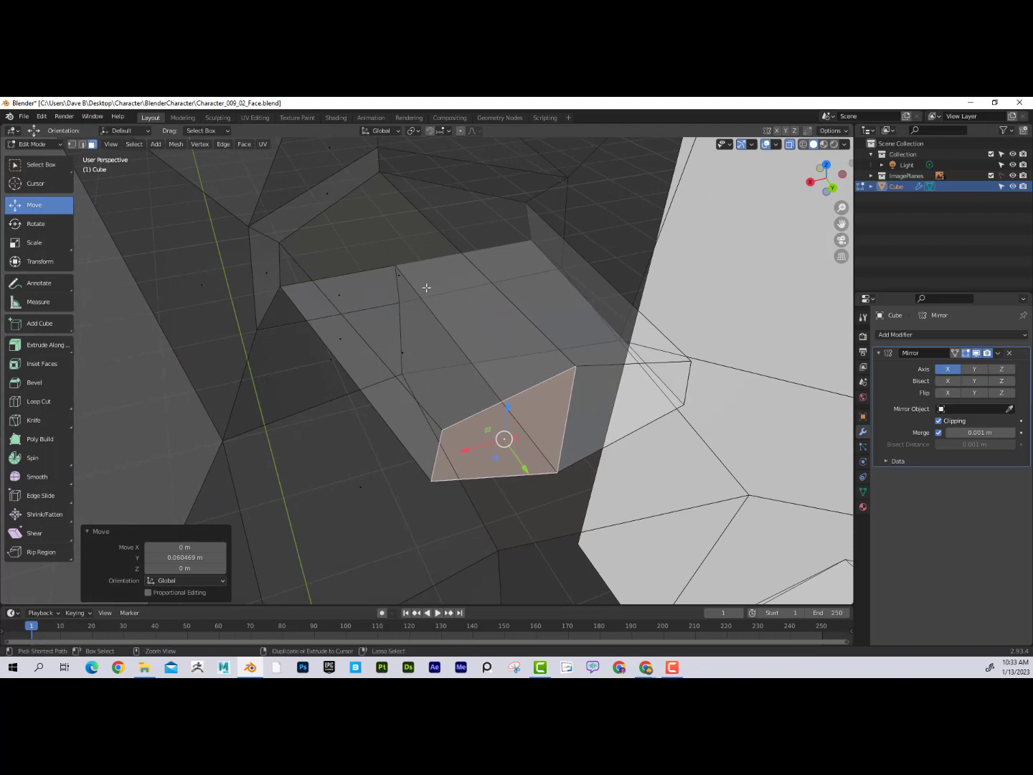
{"action": "key", "text": "ctrl+r"}
{"action": "left_click", "coordinate": [438, 268]}
{"action": "right_click", "coordinate": [438, 267]}
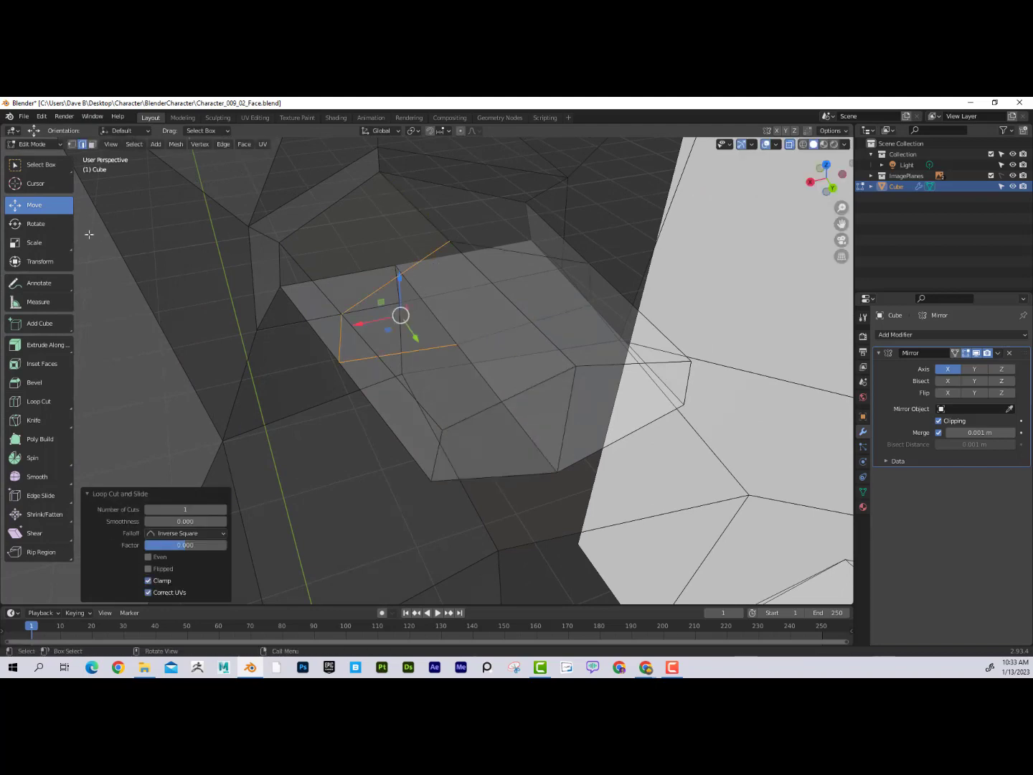
{"action": "left_click", "coordinate": [46, 242]}
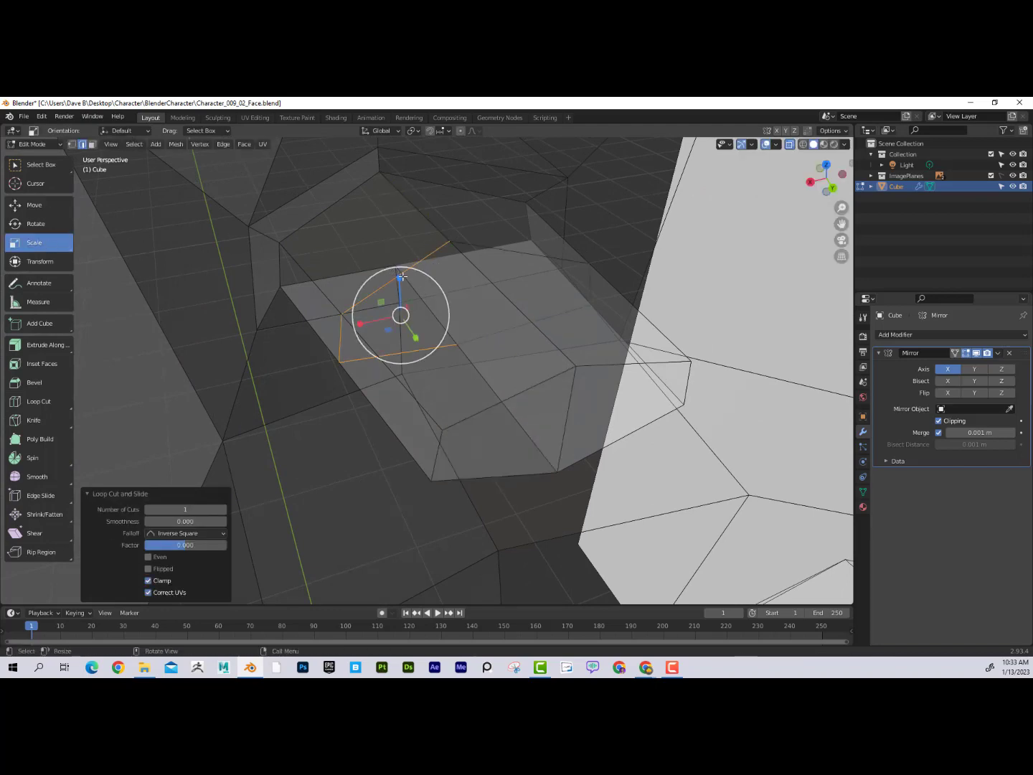
{"action": "left_click_drag", "start_coordinate": [399, 277], "coordinate": [418, 214]}
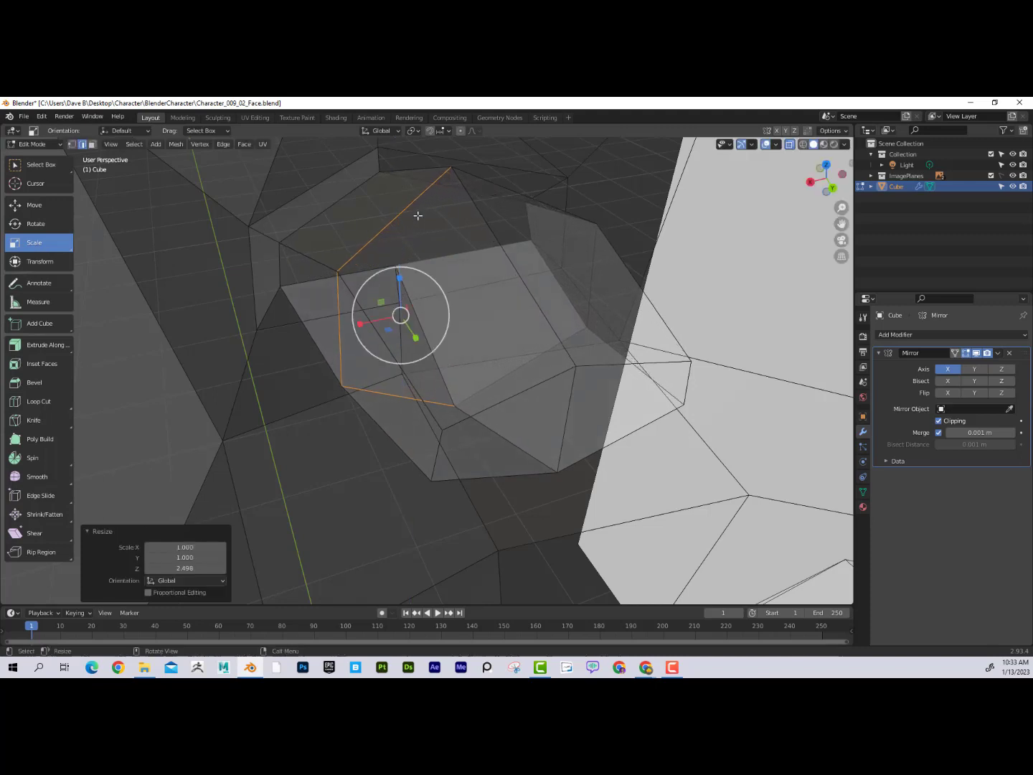
- Move the outer vertical edge of the mouth cavity's middle loop about 0.021 m outward along X
{"action": "left_click", "coordinate": [43, 205]}
{"action": "left_click", "coordinate": [339, 314]}
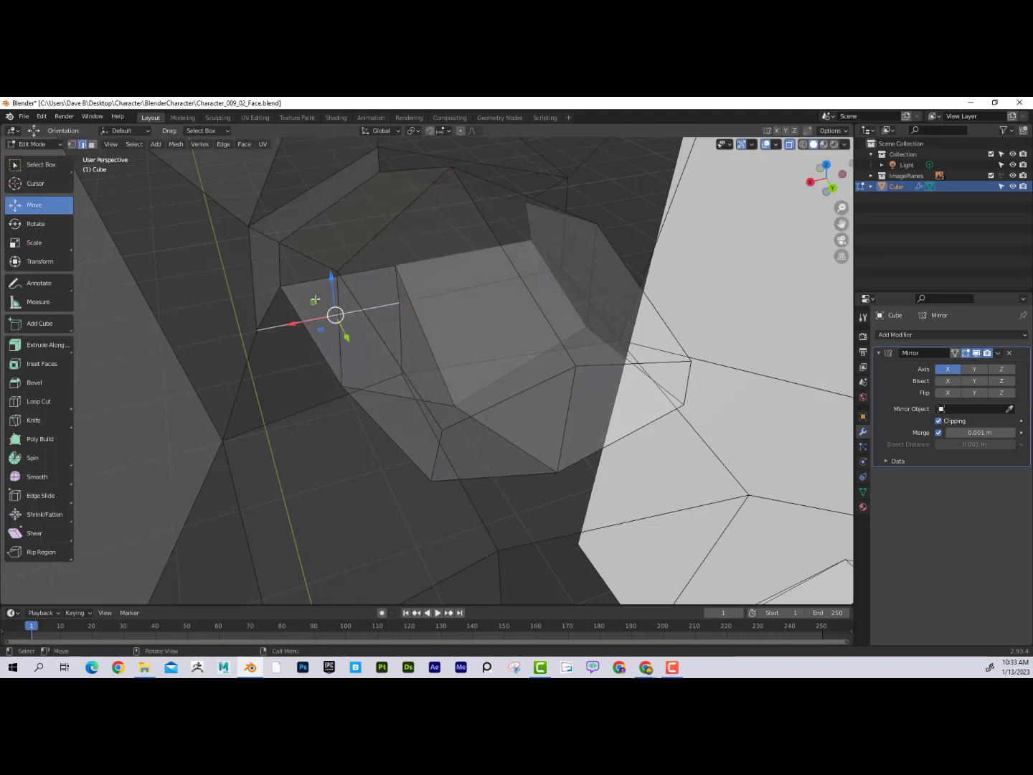
{"action": "left_click_drag", "start_coordinate": [313, 336], "coordinate": [258, 335]}
- Turn off X-ray, keep solid shading, and examine the mouth cavity between the lips
{"action": "middle_click_drag", "start_coordinate": [388, 323], "coordinate": [616, 281]}
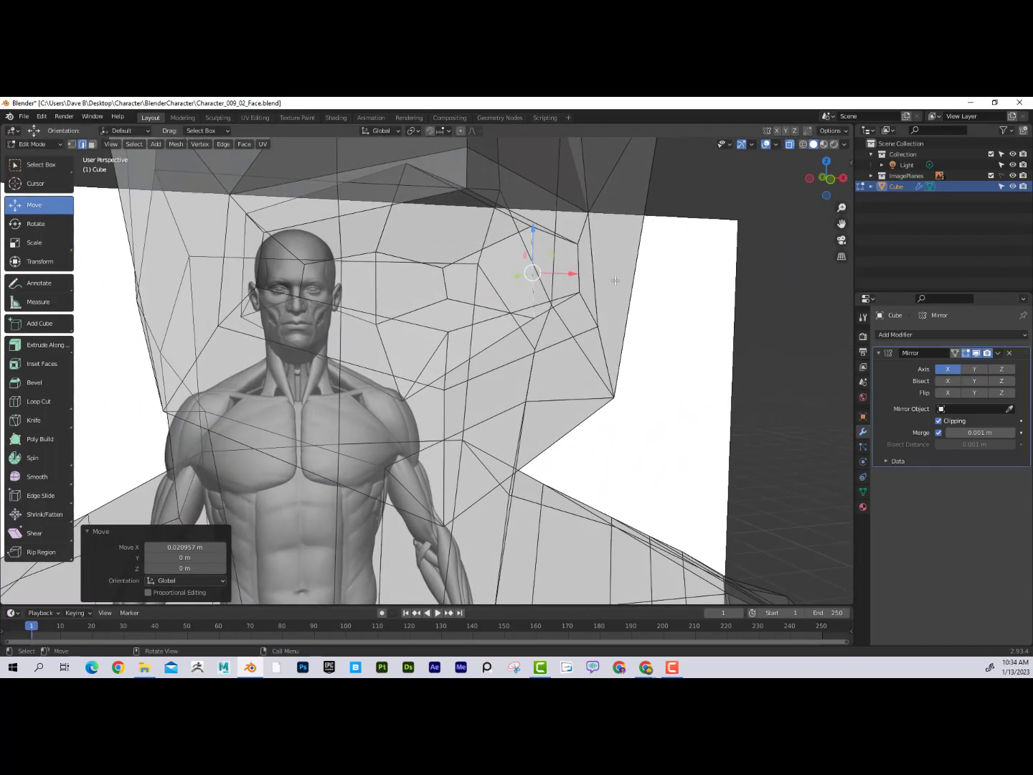
{"action": "left_click", "coordinate": [804, 145]}
{"action": "left_click", "coordinate": [816, 145]}
{"action": "left_click", "coordinate": [789, 145]}
{"action": "scroll", "coordinate": [508, 251], "scroll_direction": "down", "scroll_amount": 1}
{"action": "middle_click_drag", "start_coordinate": [507, 251], "coordinate": [301, 275]}
{"action": "scroll", "coordinate": [402, 239], "scroll_direction": "down", "scroll_amount": 3}
{"action": "scroll", "coordinate": [546, 270], "scroll_direction": "up", "scroll_amount": 3}
{"action": "scroll", "coordinate": [300, 275], "scroll_direction": "up", "scroll_amount": 2}
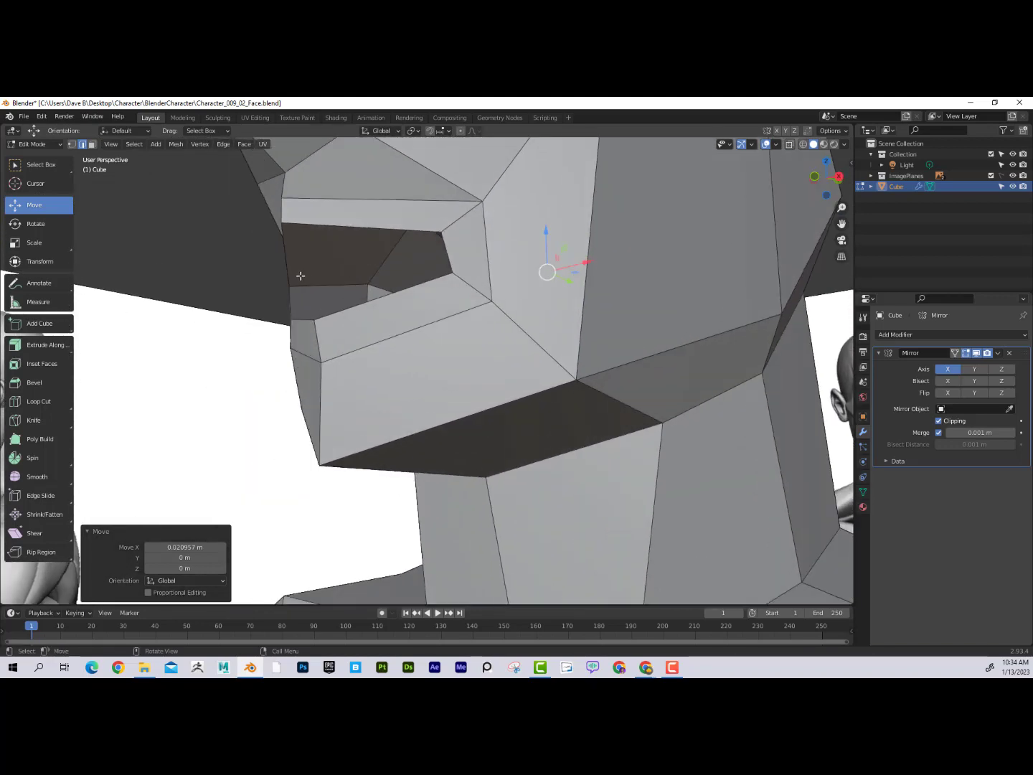
{"action": "key", "text": "ctrl"}
{"action": "key", "text": "Tab"}
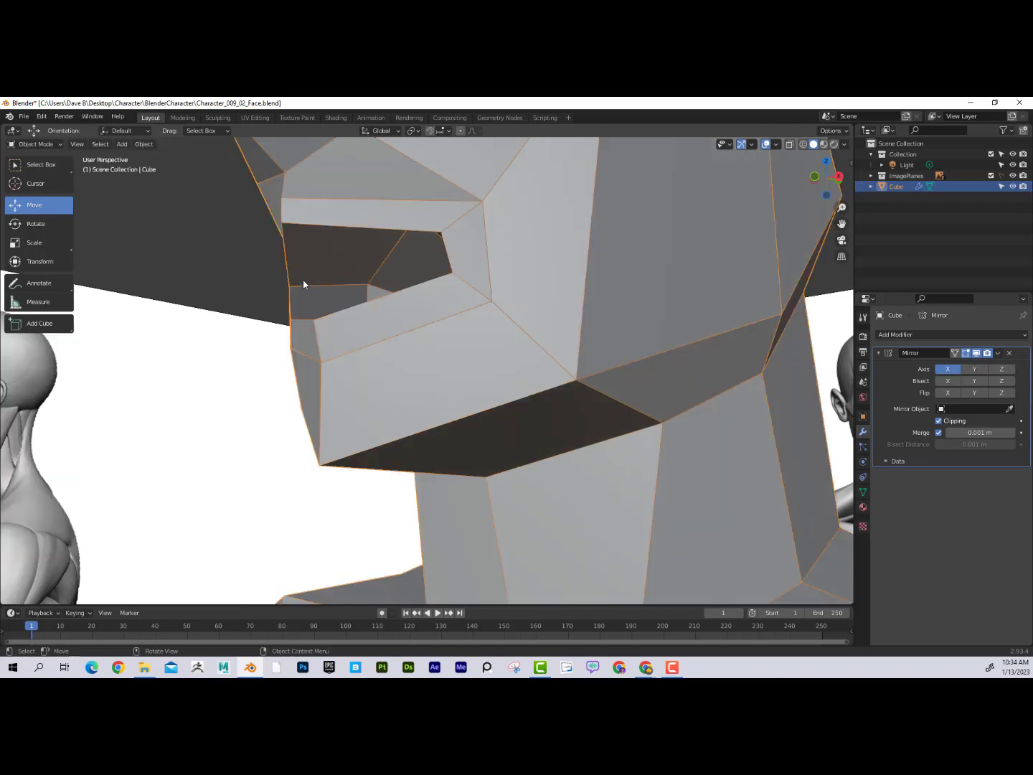
{"action": "key", "text": "Tab"}
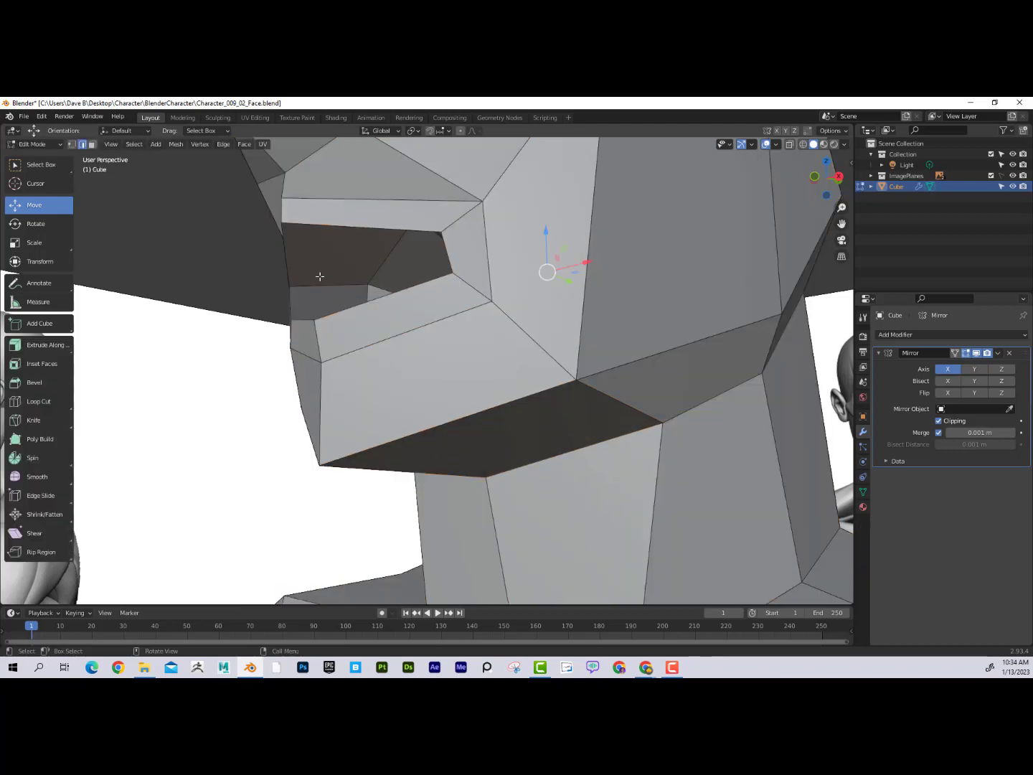
{"action": "middle_click_drag", "start_coordinate": [319, 277], "coordinate": [526, 279]}
{"action": "key", "text": "ctrl+r"}
{"action": "left_click", "coordinate": [528, 281]}
{"action": "left_click", "coordinate": [528, 280]}
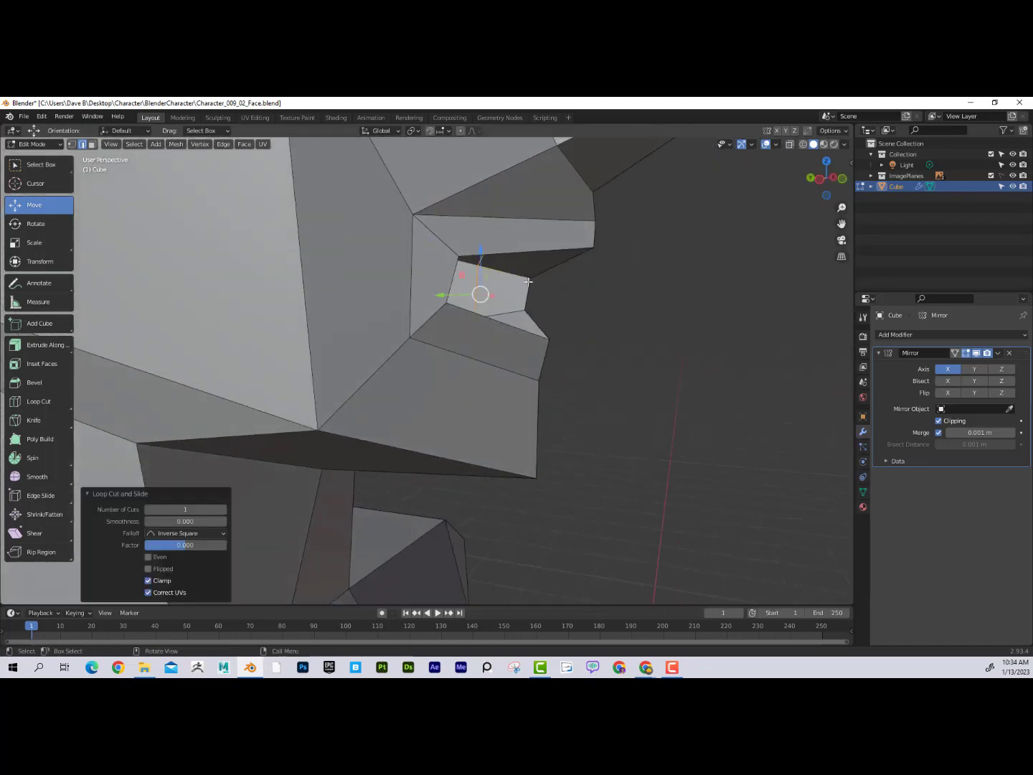
{"action": "key", "text": "ctrl+z"}
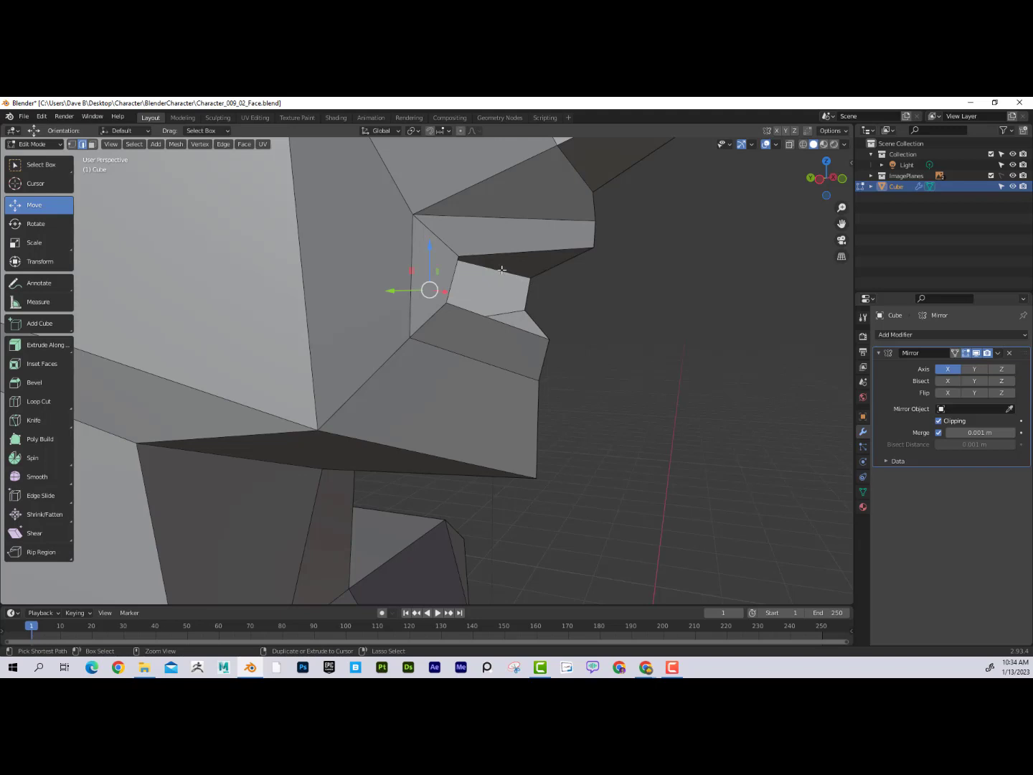
- Add a loop cut inside the mouth just behind the lips, slid to factor 0.682, and scale it along Z to 0.195
{"action": "key", "text": "ctrl+r"}
{"action": "left_click", "coordinate": [501, 269]}
{"action": "left_click", "coordinate": [538, 275]}
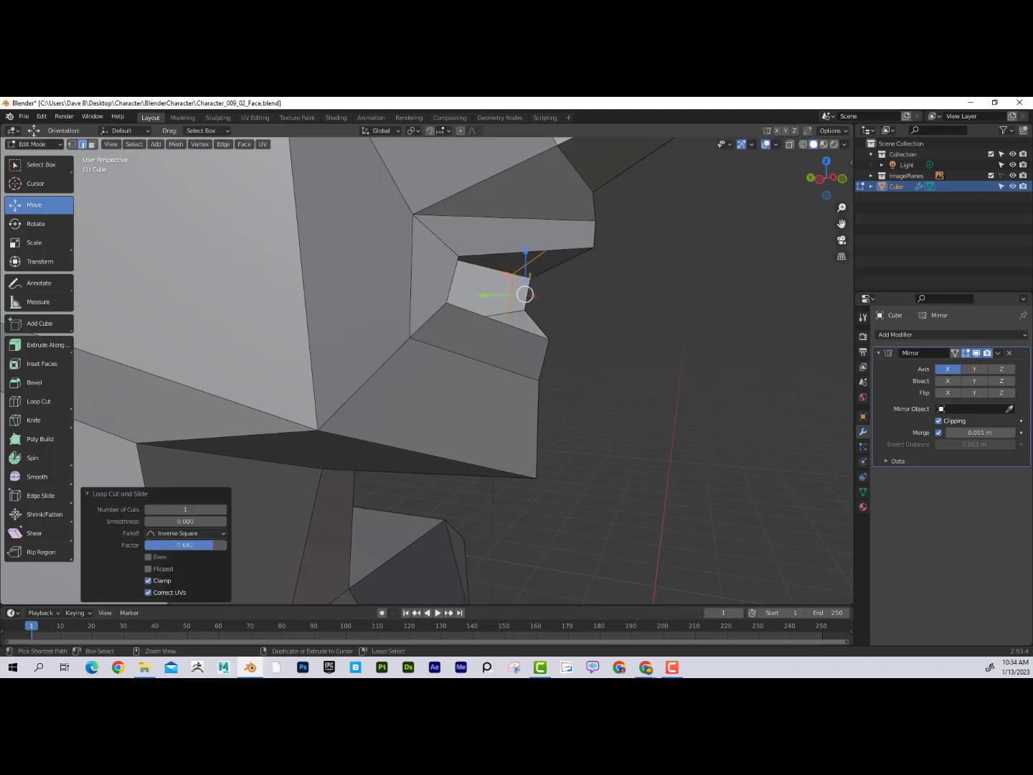
{"action": "middle_click_drag", "start_coordinate": [613, 279], "coordinate": [458, 286]}
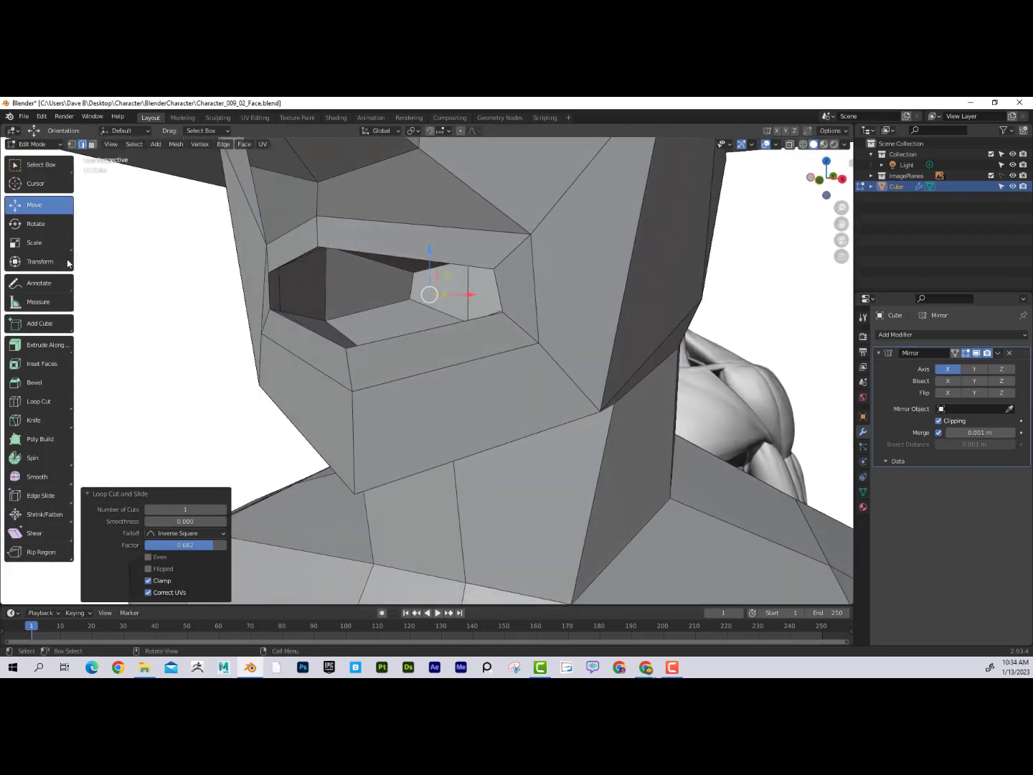
{"action": "left_click", "coordinate": [35, 242]}
{"action": "left_click_drag", "start_coordinate": [431, 252], "coordinate": [429, 294]}
{"action": "middle_click_drag", "start_coordinate": [430, 294], "coordinate": [625, 285]}
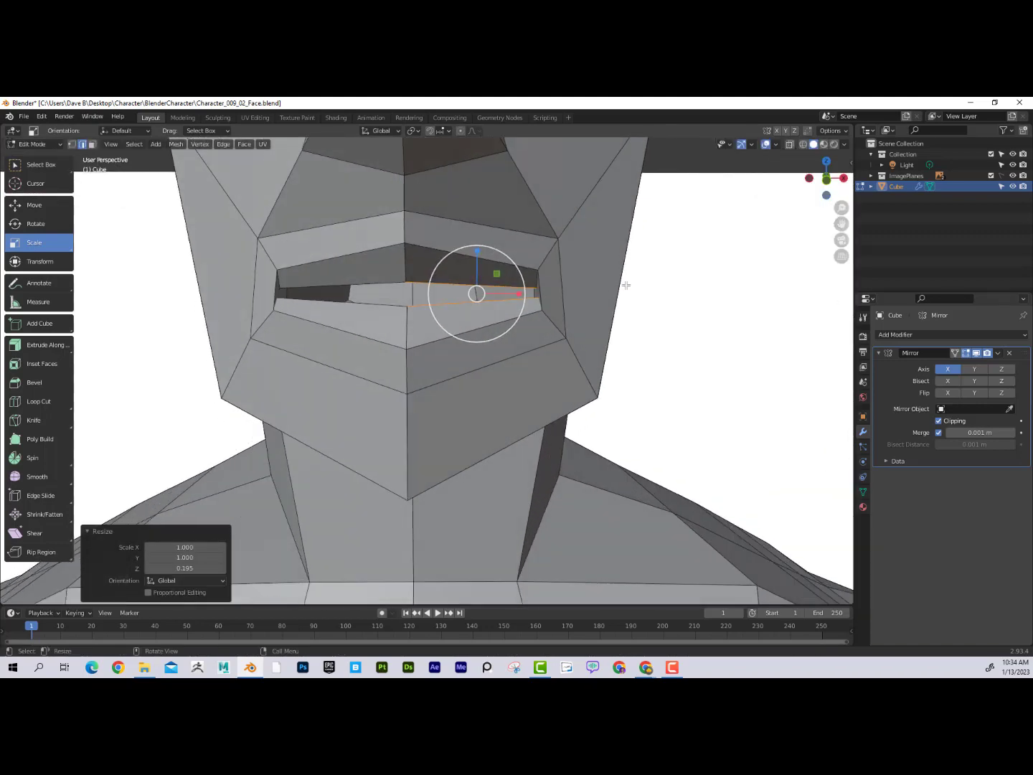
- With X-ray on in front view, flatten the new lip loop further along Z and move it about 0.005 m inward along X
{"action": "key", "text": "KP_1"}
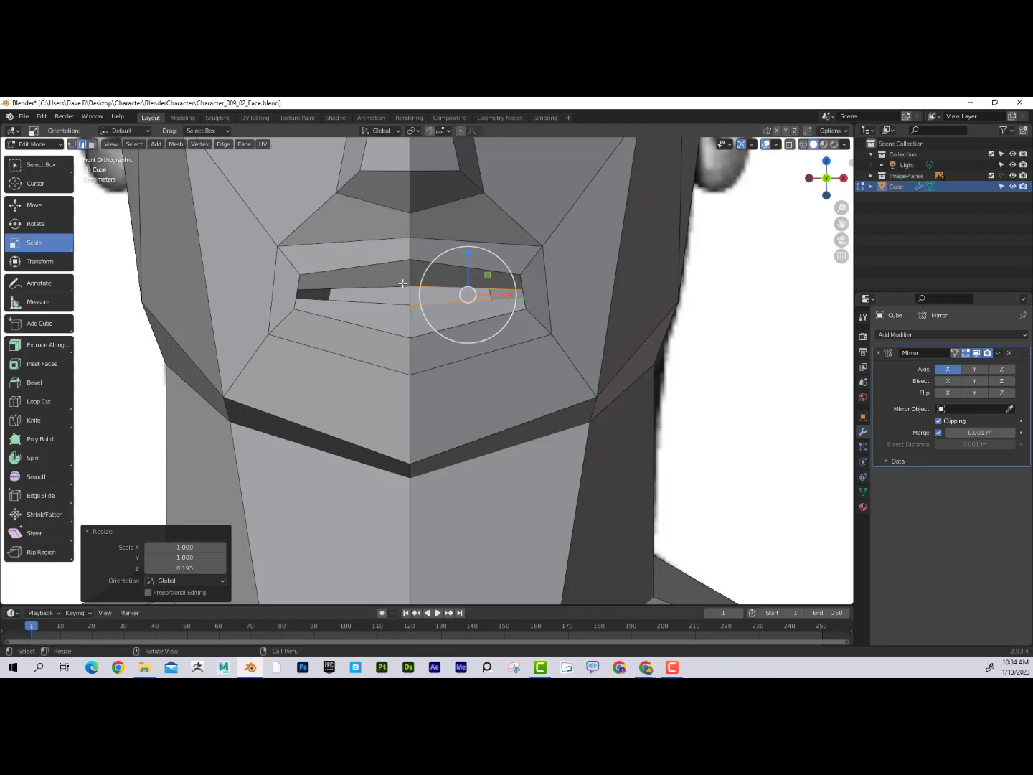
{"action": "left_click", "coordinate": [789, 144]}
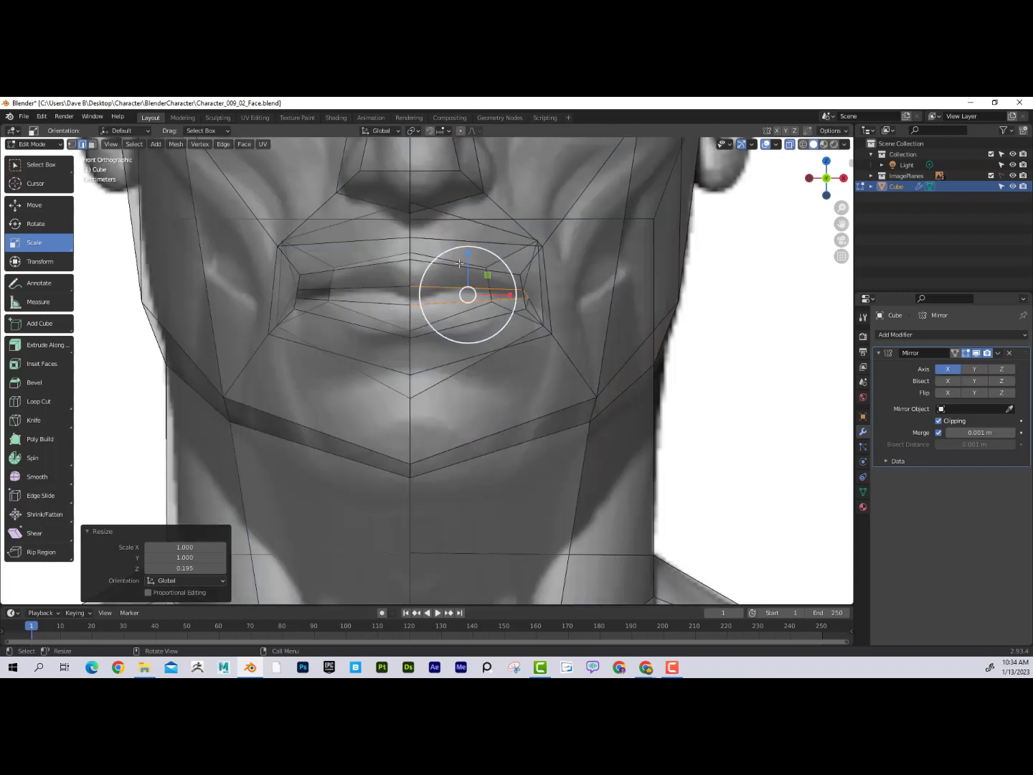
{"action": "left_click_drag", "start_coordinate": [469, 254], "coordinate": [492, 296]}
{"action": "left_click", "coordinate": [57, 206]}
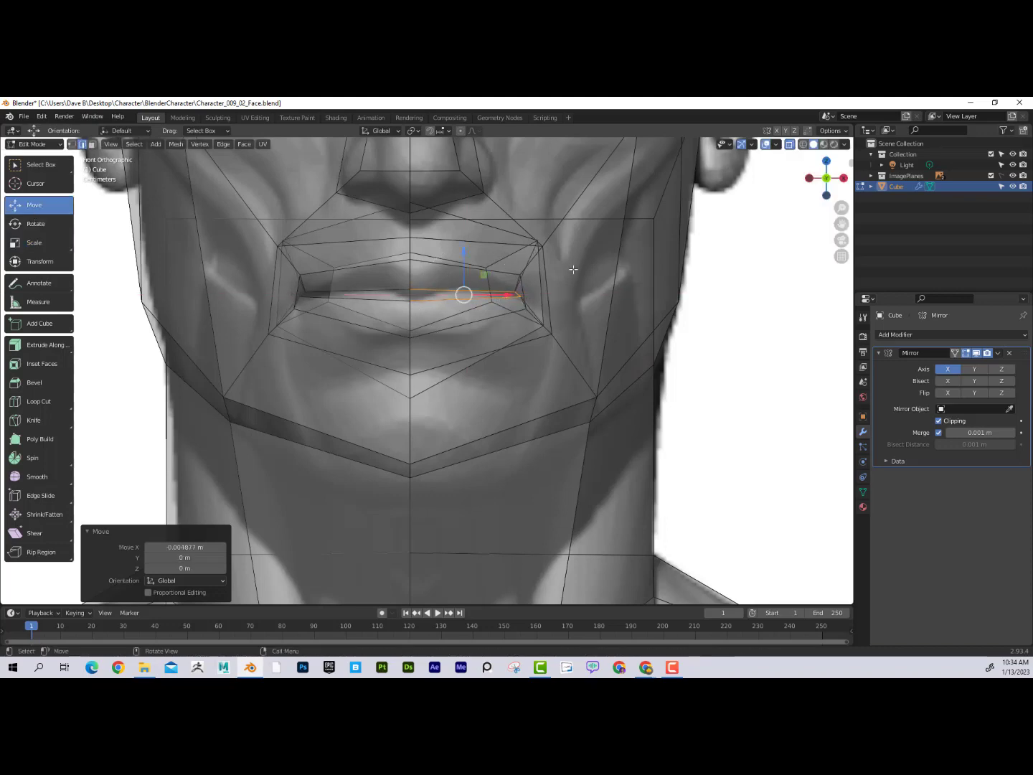
- In side view, move the inner lip loop's lower centre vertex about 0.029 m and its upper centre vertex about 0.009 m forward along Y
{"action": "key", "text": "KP_3"}
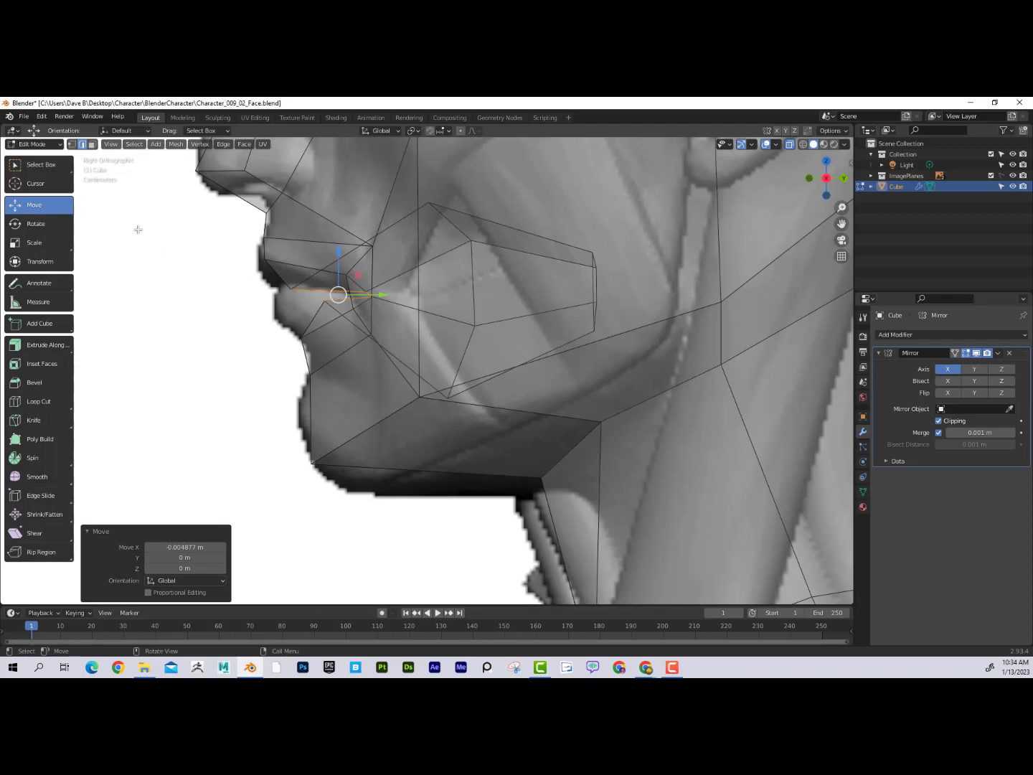
{"action": "left_click", "coordinate": [72, 143]}
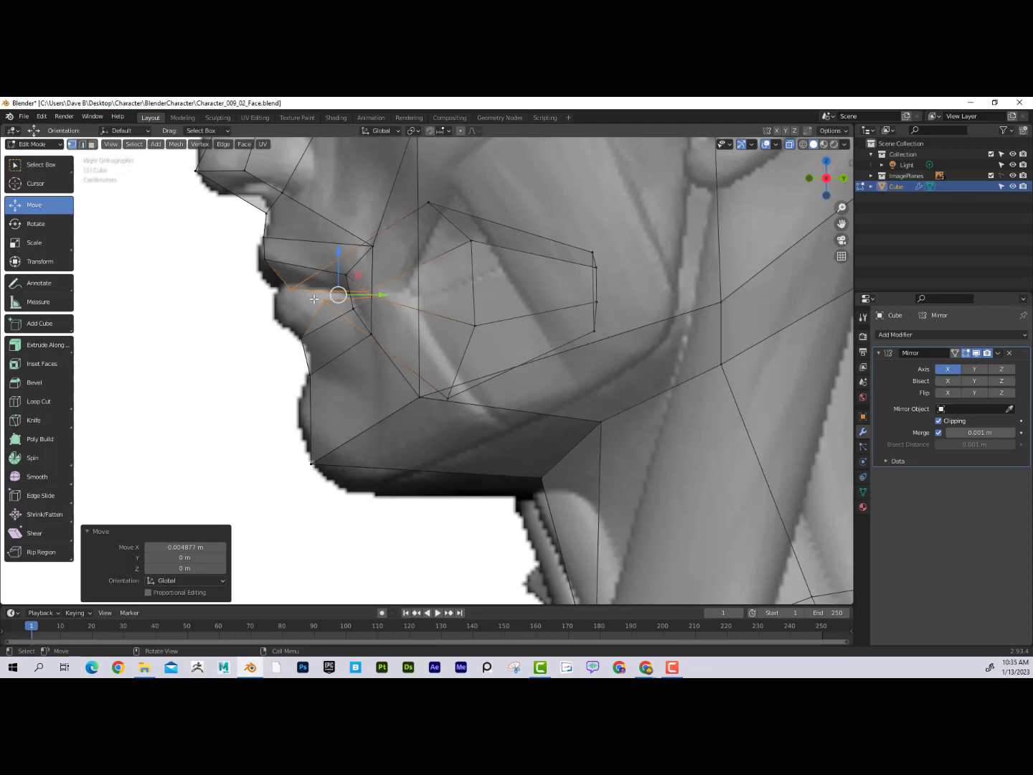
{"action": "left_click", "coordinate": [321, 300]}
{"action": "left_click_drag", "start_coordinate": [353, 301], "coordinate": [302, 301]}
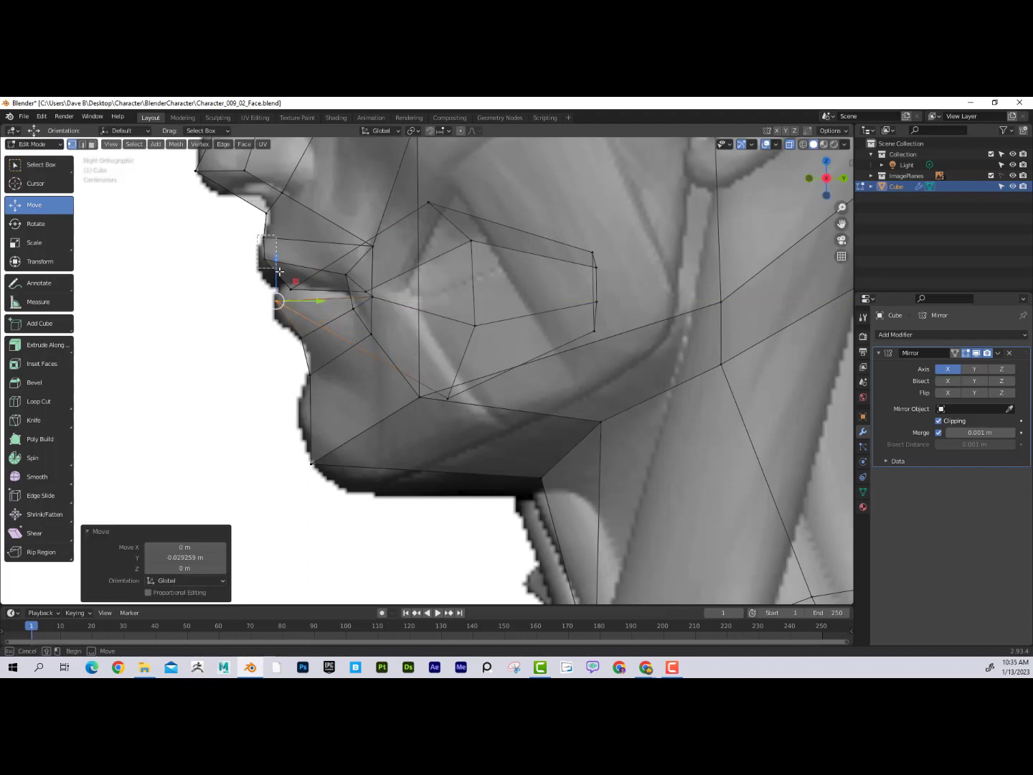
{"action": "left_click", "coordinate": [263, 247]}
{"action": "left_click_drag", "start_coordinate": [305, 249], "coordinate": [309, 288]}
{"action": "left_click", "coordinate": [291, 287]}
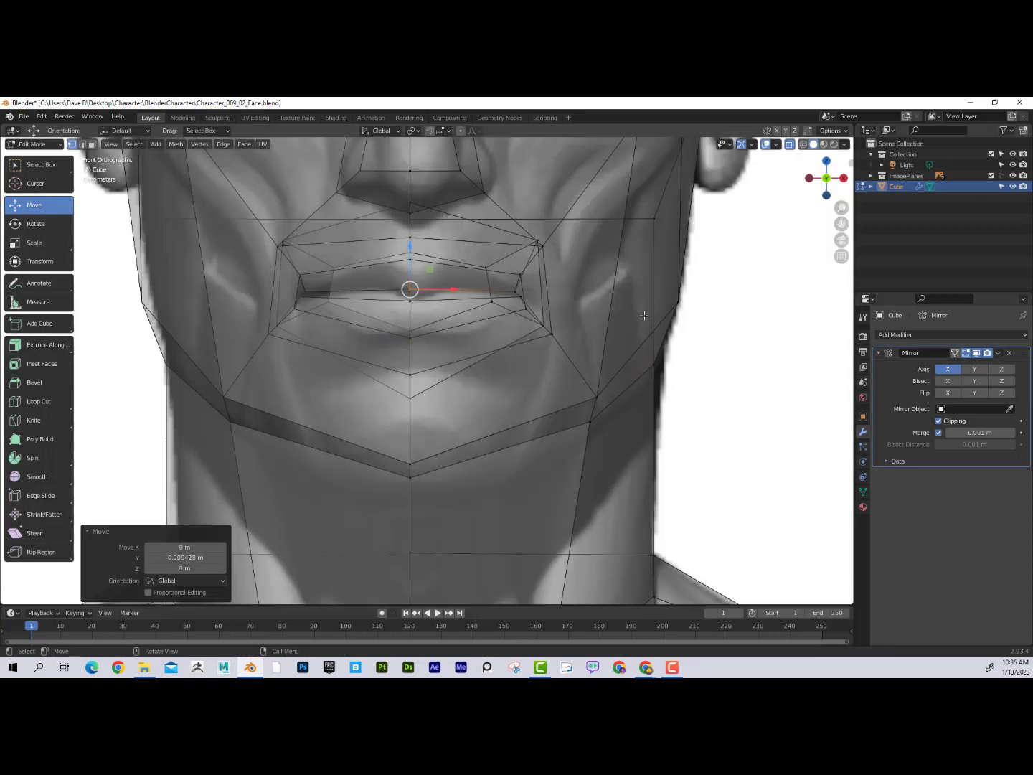
- Turn off X-ray and move the inner, then the outer lip-corner vertices back along Y
{"action": "middle_click_drag", "start_coordinate": [644, 316], "coordinate": [609, 301]}
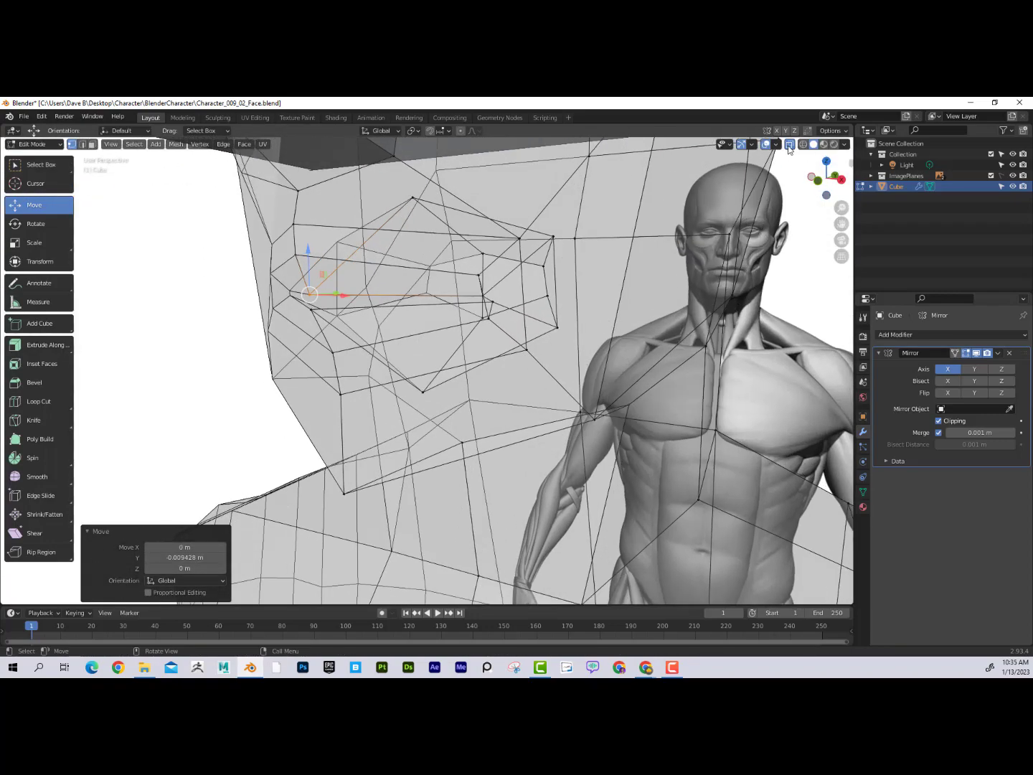
{"action": "left_click", "coordinate": [789, 146]}
{"action": "scroll", "coordinate": [565, 251], "scroll_direction": "up", "scroll_amount": 5}
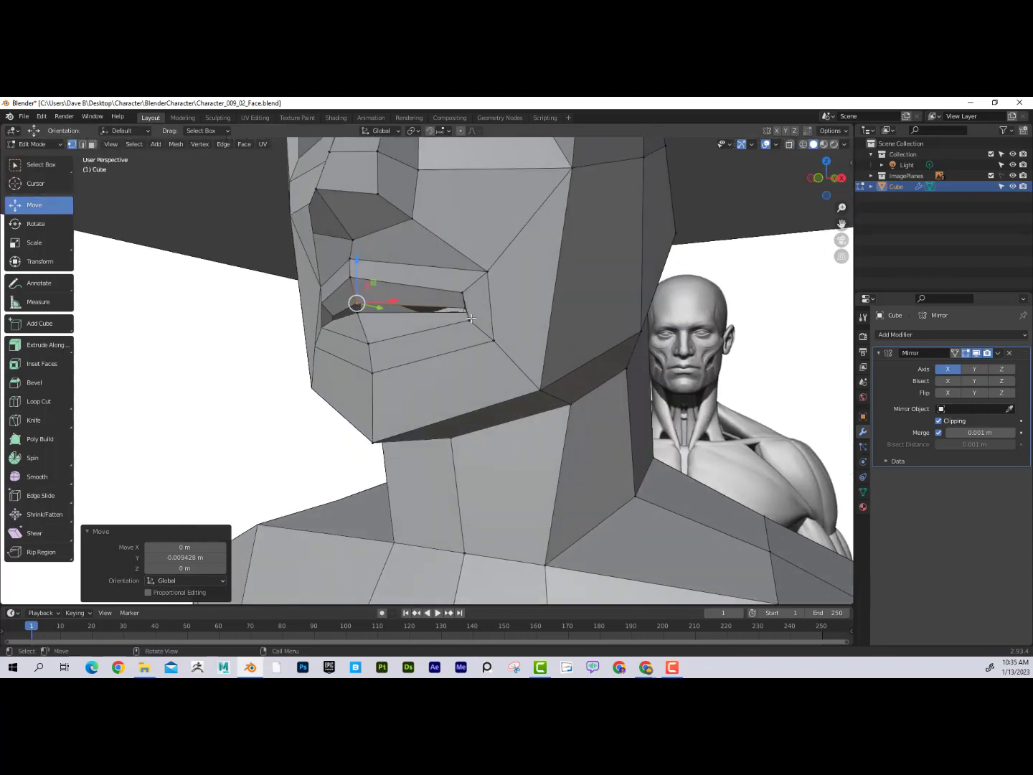
{"action": "middle_click_drag", "start_coordinate": [470, 318], "coordinate": [451, 330]}
{"action": "left_click_drag", "start_coordinate": [438, 336], "coordinate": [447, 336]}
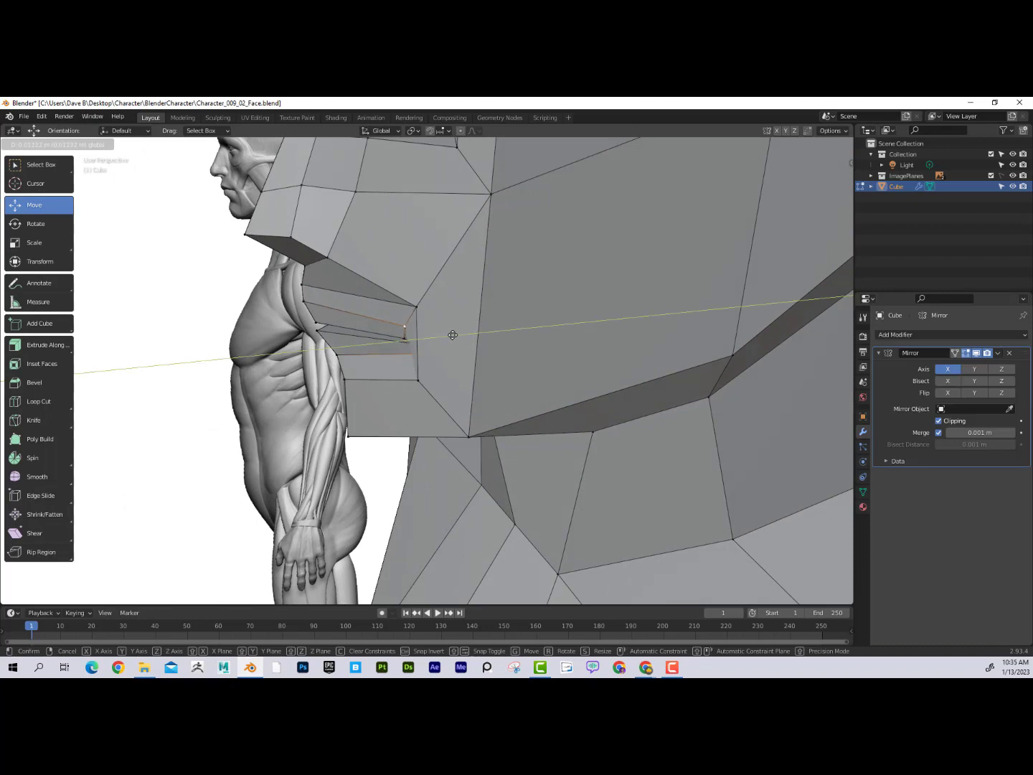
{"action": "left_click", "coordinate": [456, 334]}
{"action": "left_click", "coordinate": [421, 381]}
{"action": "middle_click_drag", "start_coordinate": [420, 381], "coordinate": [457, 370]}
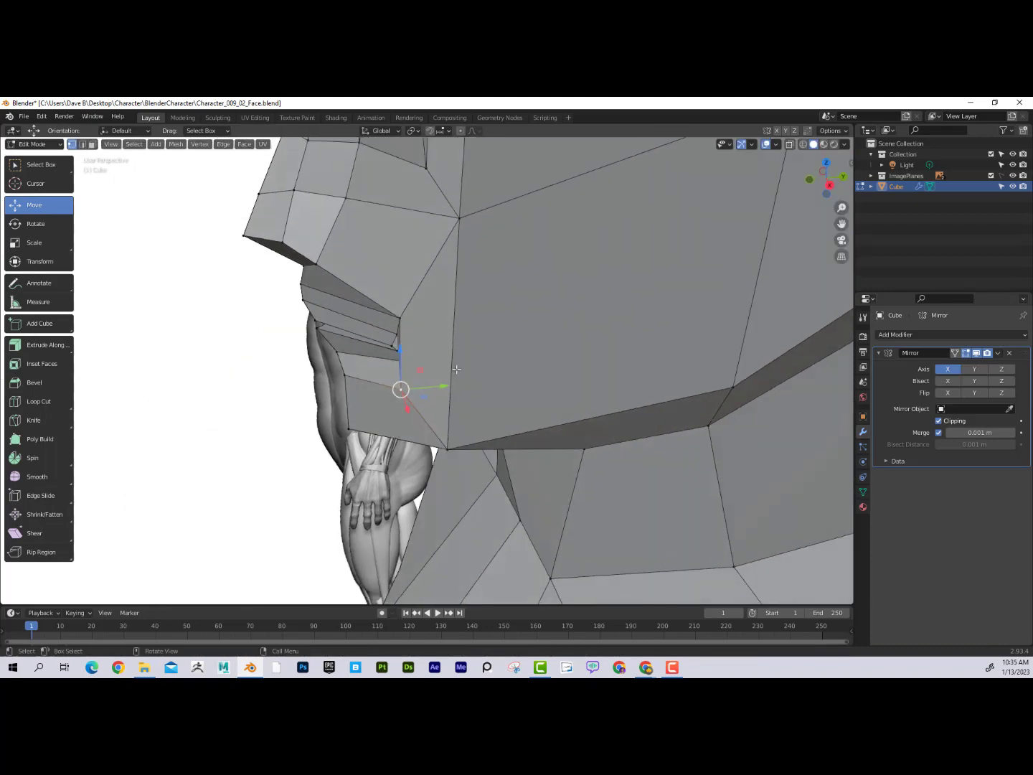
{"action": "left_click", "coordinate": [404, 317], "text": "shift"}
{"action": "left_click_drag", "start_coordinate": [444, 352], "coordinate": [465, 351]}
- Move the upper and lower inner lip-corner vertices about 0.004 m outward along X
{"action": "middle_click_drag", "start_coordinate": [432, 333], "coordinate": [502, 320]}
{"action": "left_click", "coordinate": [507, 323]}
{"action": "left_click_drag", "start_coordinate": [531, 320], "coordinate": [529, 320]}
{"action": "scroll", "coordinate": [528, 322], "scroll_direction": "up", "scroll_amount": 5}
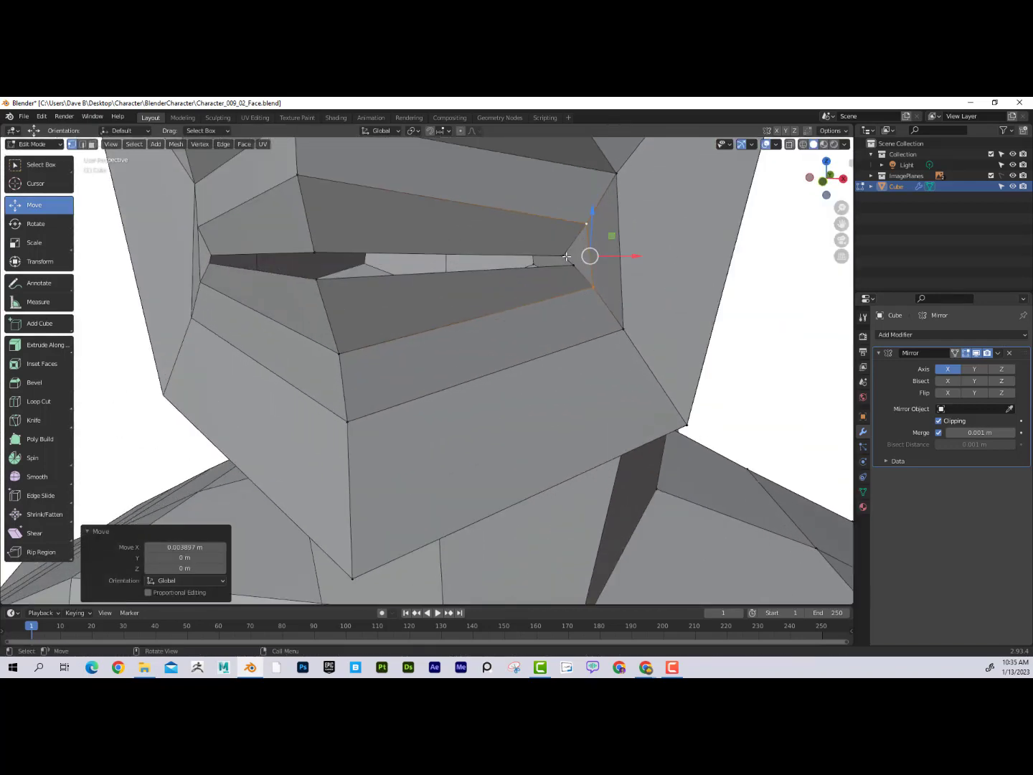
- Shift the lower corner vertex of the innermost lip loop slightly inward along X and raise it about 0.0012 m along Z
{"action": "middle_click_drag", "start_coordinate": [604, 260], "coordinate": [584, 301]}
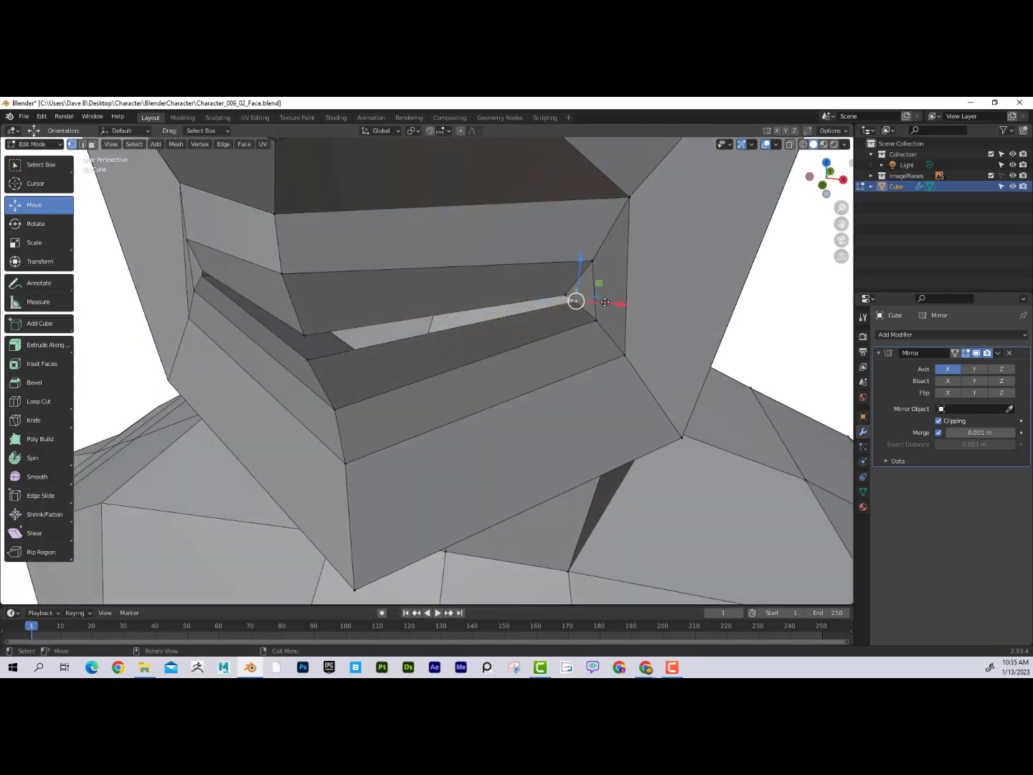
{"action": "left_click_drag", "start_coordinate": [604, 302], "coordinate": [595, 303]}
{"action": "middle_click_drag", "start_coordinate": [595, 303], "coordinate": [528, 280]}
{"action": "middle_click_drag", "start_coordinate": [436, 285], "coordinate": [505, 318]}
{"action": "left_click_drag", "start_coordinate": [543, 310], "coordinate": [539, 309]}
{"action": "middle_click_drag", "start_coordinate": [546, 332], "coordinate": [470, 274]}
{"action": "scroll", "coordinate": [578, 299], "scroll_direction": "down", "scroll_amount": 4}
{"action": "scroll", "coordinate": [579, 298], "scroll_direction": "down", "scroll_amount": 2}
{"action": "scroll", "coordinate": [511, 325], "scroll_direction": "up", "scroll_amount": 4}
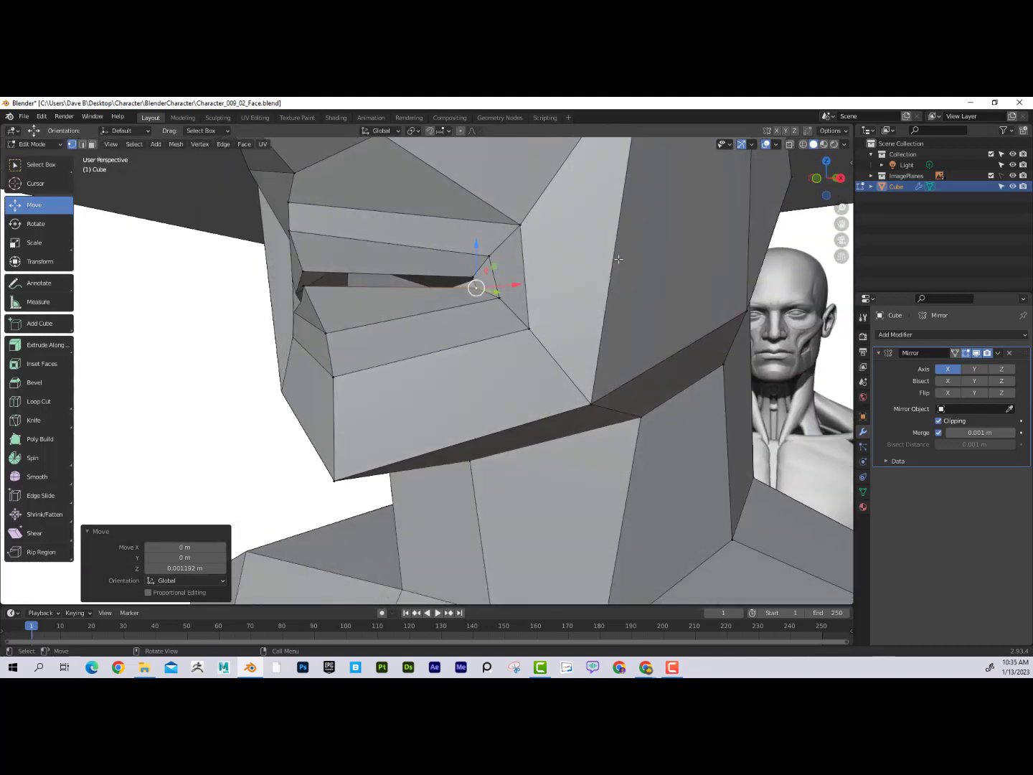
- Add a centred loop cut running from the mouth corner across the cheek and around the head
{"action": "key", "text": "ctrl+r"}
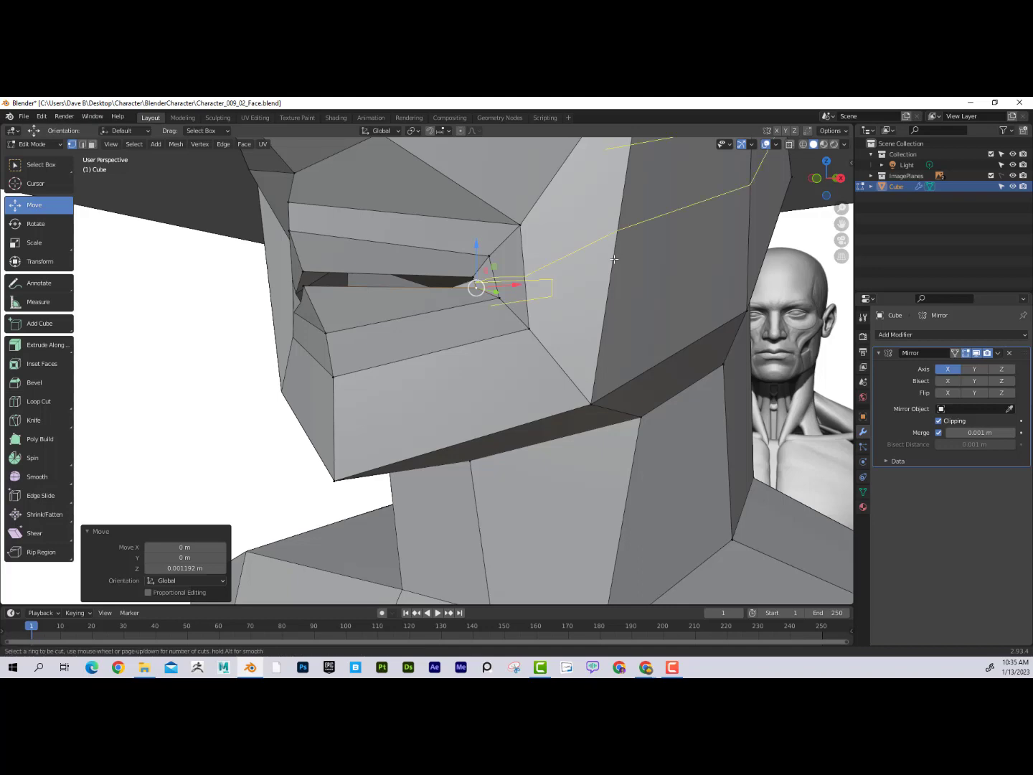
{"action": "left_click", "coordinate": [614, 259]}
{"action": "right_click", "coordinate": [613, 258]}
{"action": "middle_click_drag", "start_coordinate": [614, 259], "coordinate": [509, 300]}
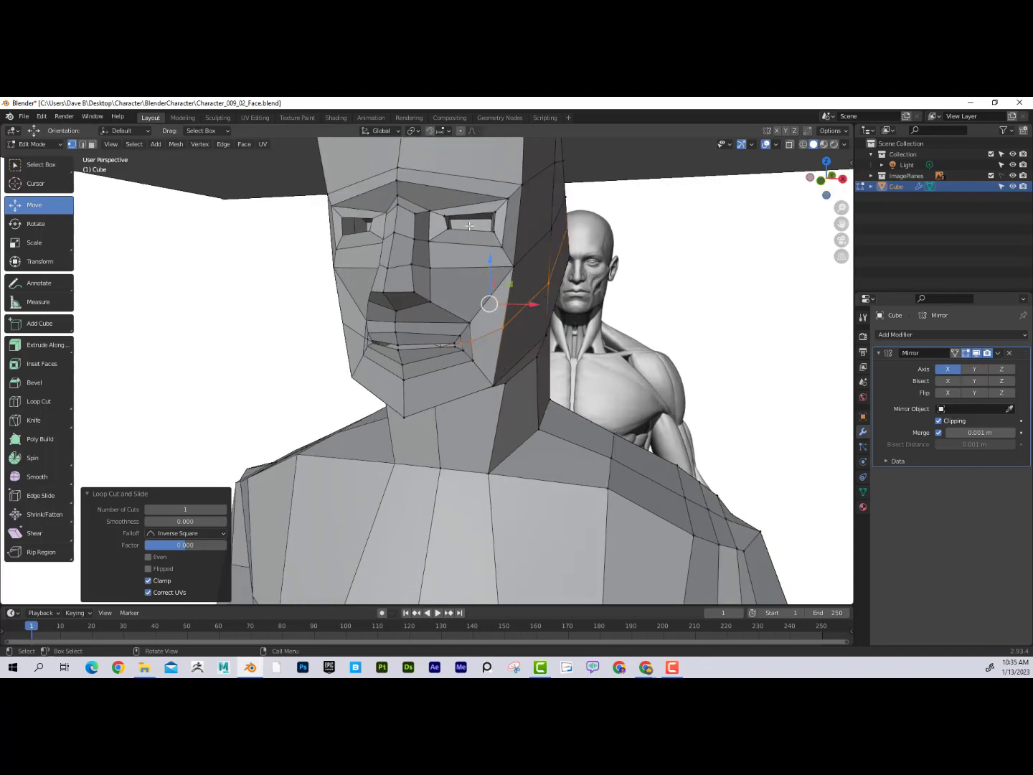
{"action": "scroll", "coordinate": [575, 298], "scroll_direction": "down", "scroll_amount": 5}
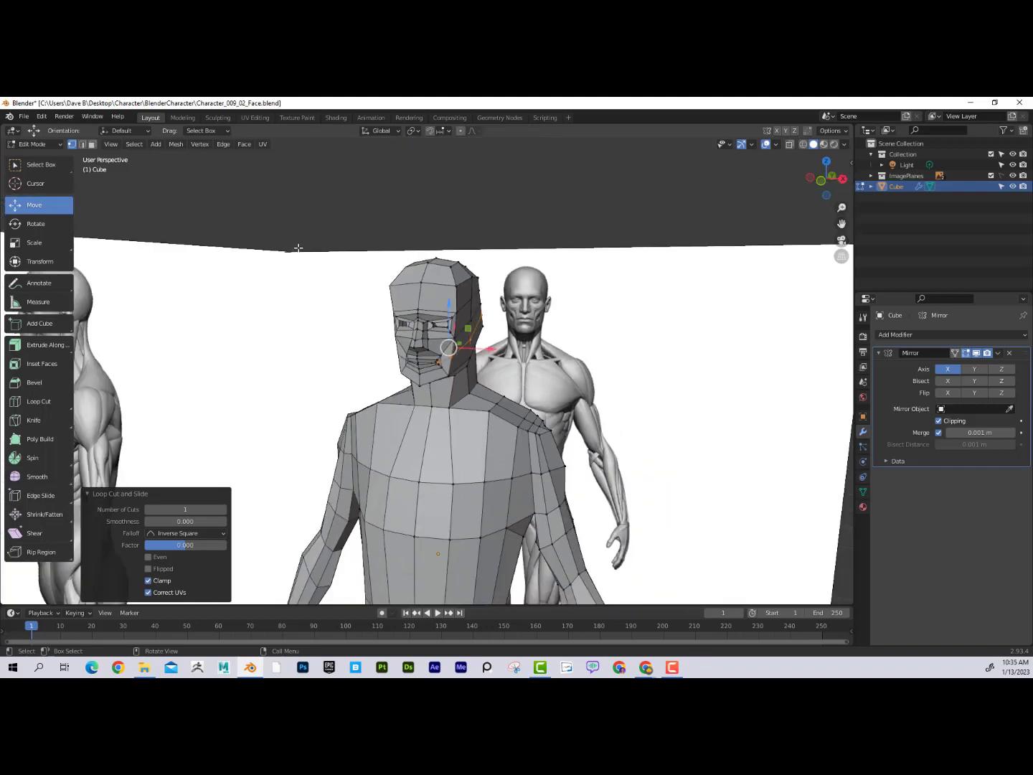
- Return to Object Mode, deselect everything, and view the whole character
{"action": "key", "text": "Tab"}
{"action": "key", "text": "alt+a"}
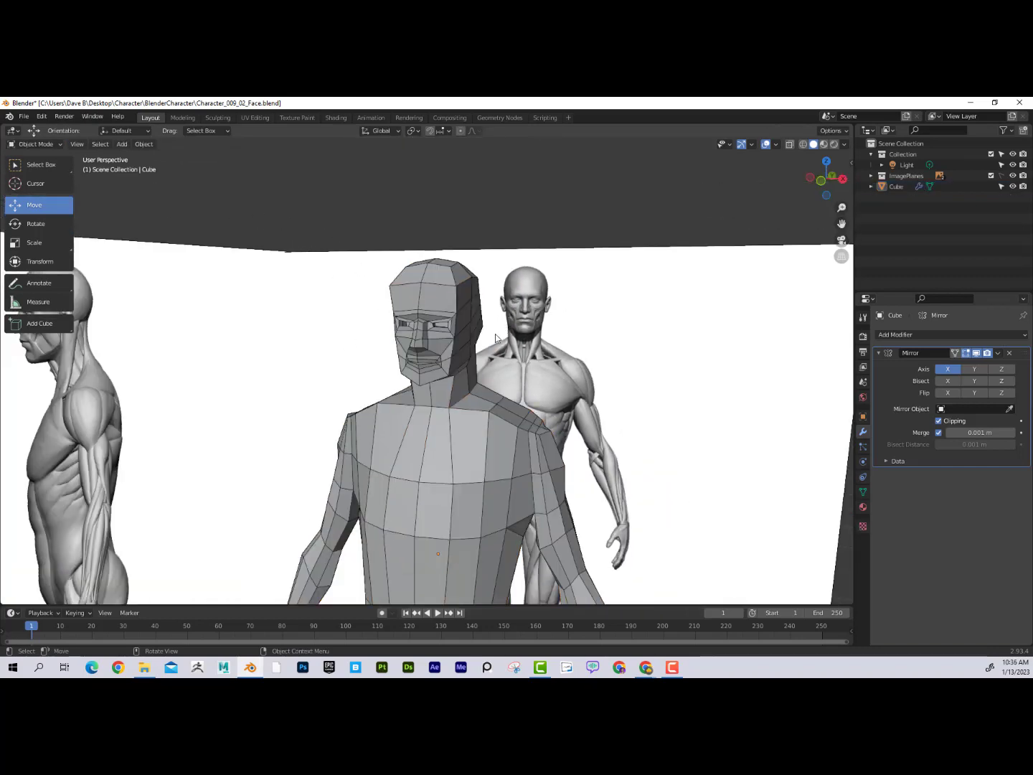
{"action": "middle_click_drag", "start_coordinate": [493, 358], "coordinate": [492, 263]}
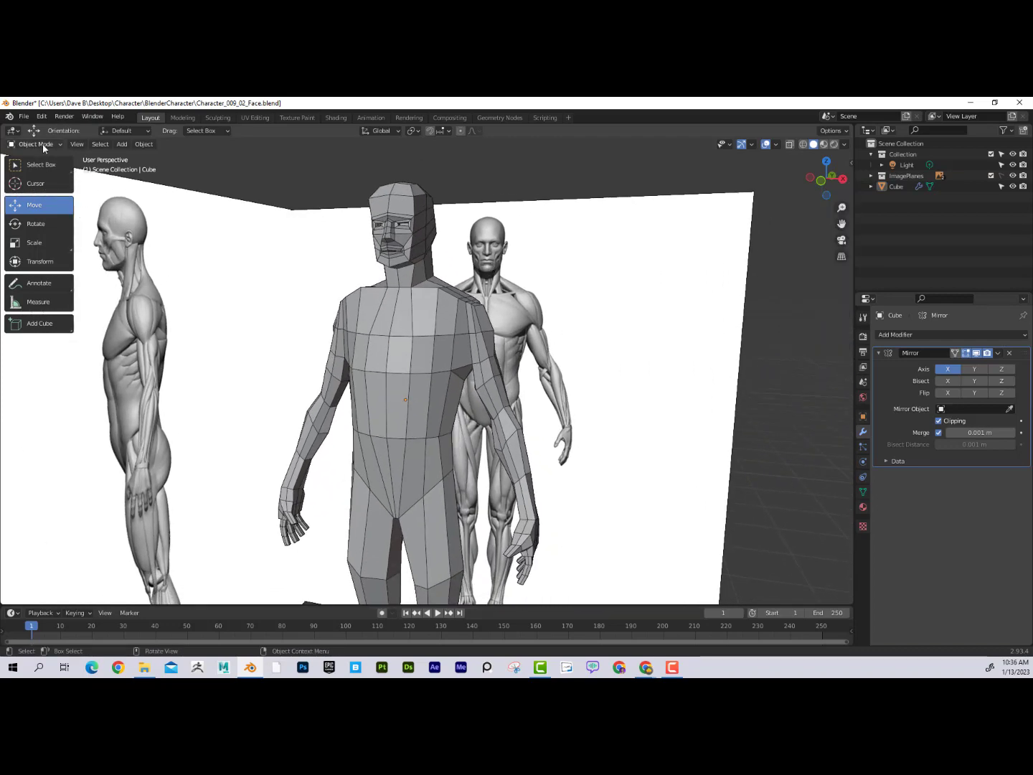
{"action": "middle_click_drag", "start_coordinate": [425, 300], "coordinate": [460, 299]}
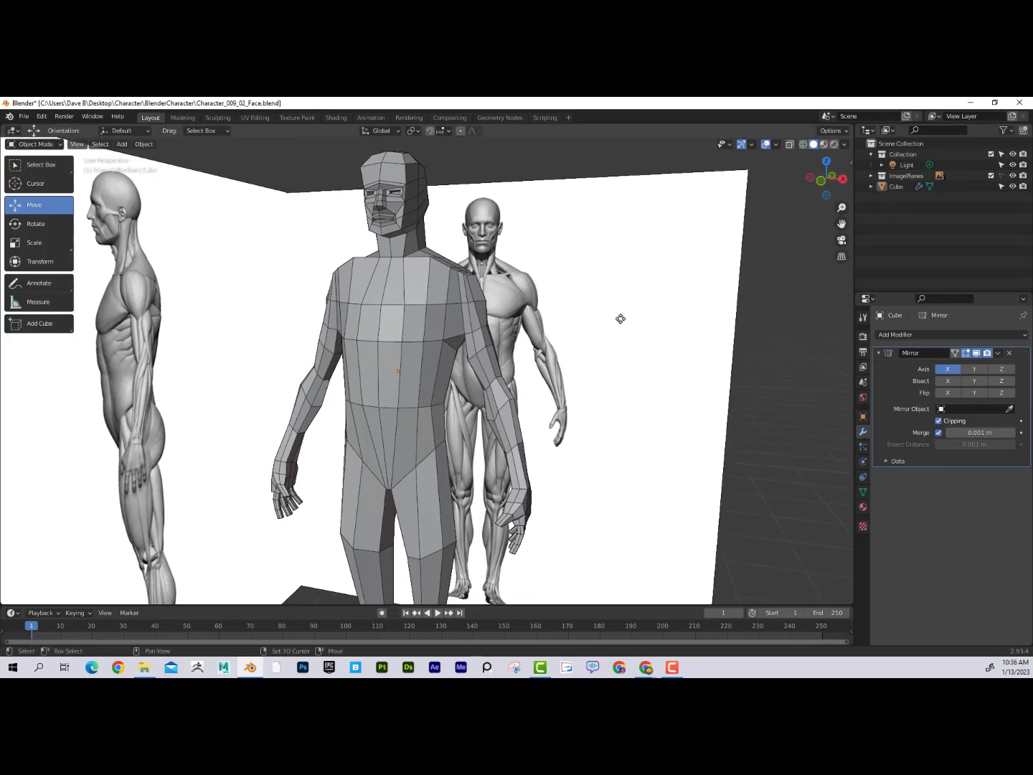
- Place the 3D cursor beside the character, try adding a UV sphere there, and undo the sphere
{"action": "key", "text": "g"}
{"action": "left_click", "coordinate": [586, 310]}
{"action": "scroll", "coordinate": [471, 328], "scroll_direction": "down", "scroll_amount": 3}
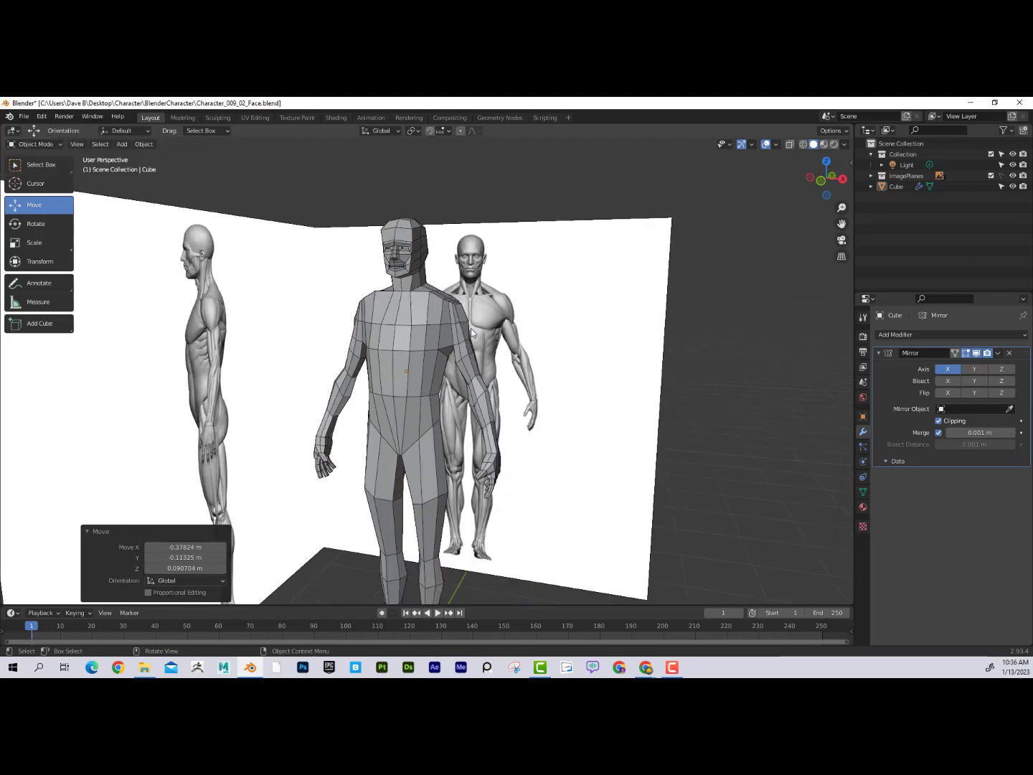
{"action": "middle_click_drag", "start_coordinate": [471, 327], "coordinate": [475, 269], "text": "shift"}
{"action": "left_click", "coordinate": [35, 145]}
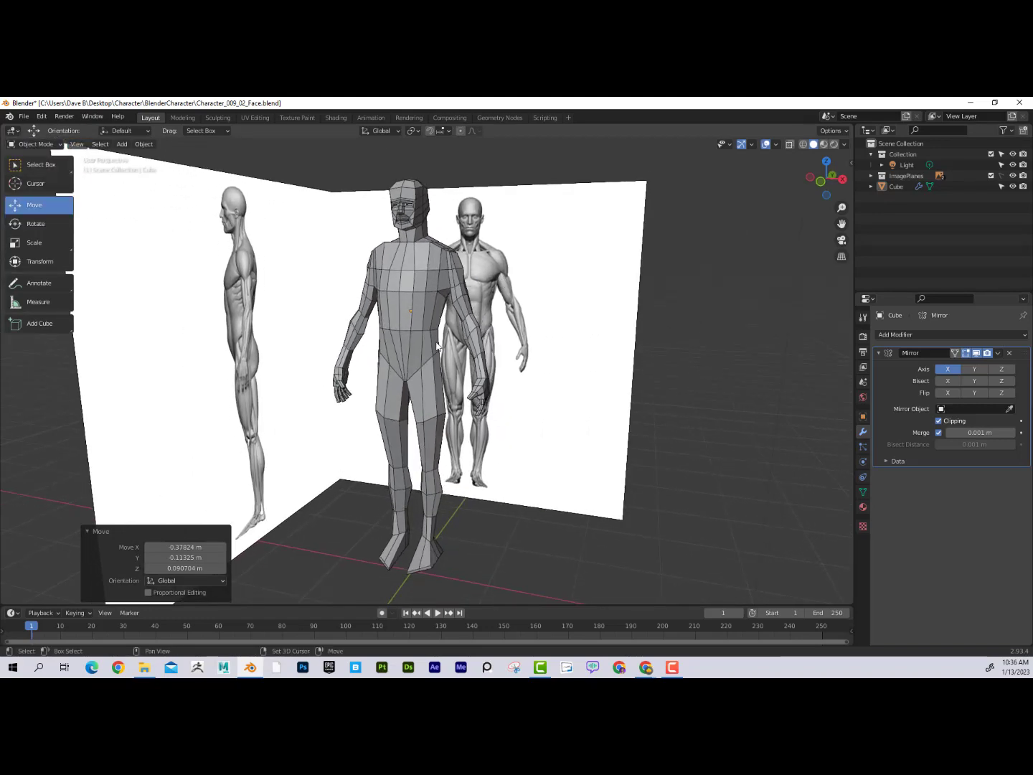
{"action": "key", "text": "shift+a"}
{"action": "mouse_move", "coordinate": [438, 343]}
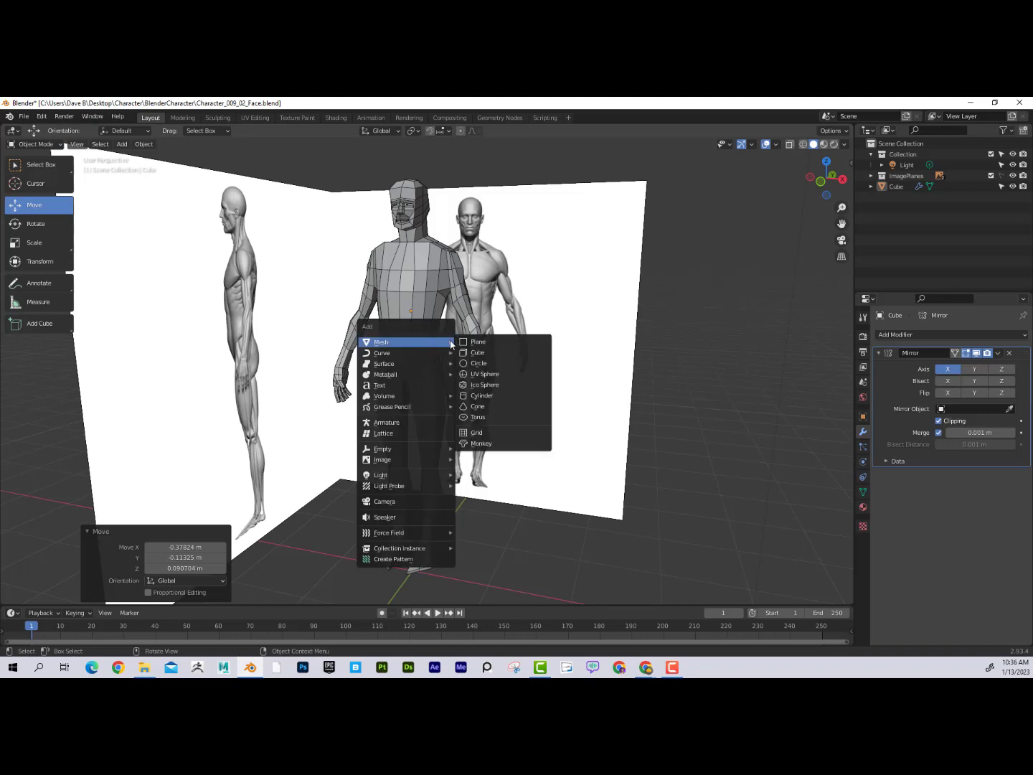
{"action": "left_click", "coordinate": [503, 375]}
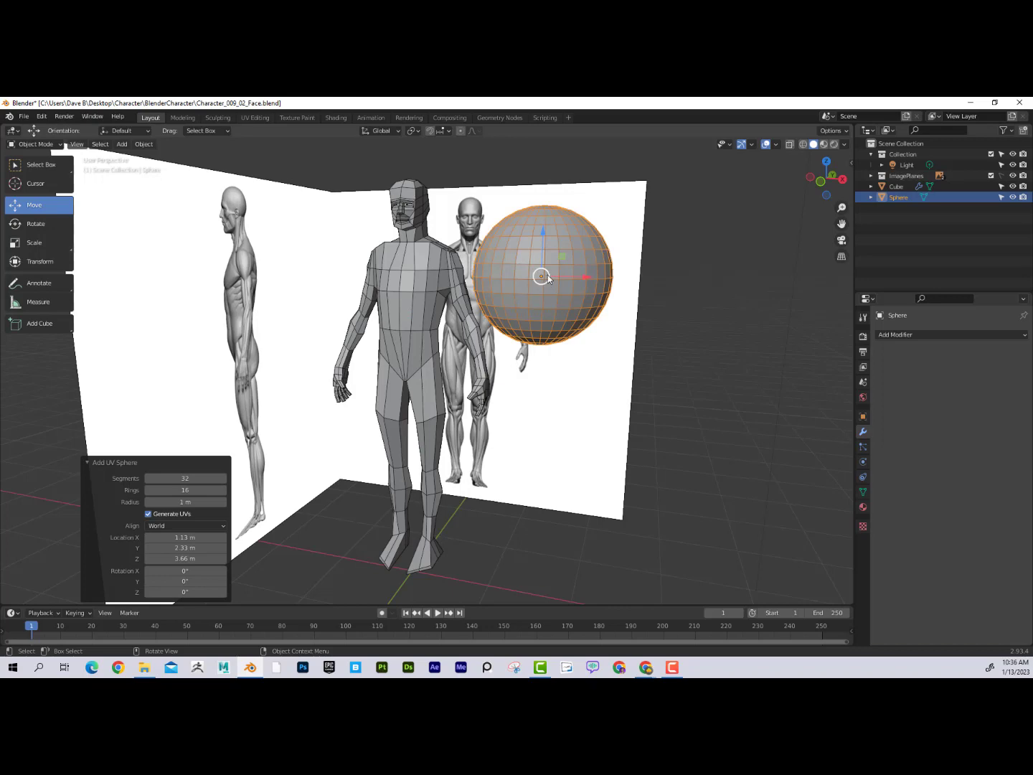
{"action": "middle_click_drag", "start_coordinate": [546, 279], "coordinate": [608, 321]}
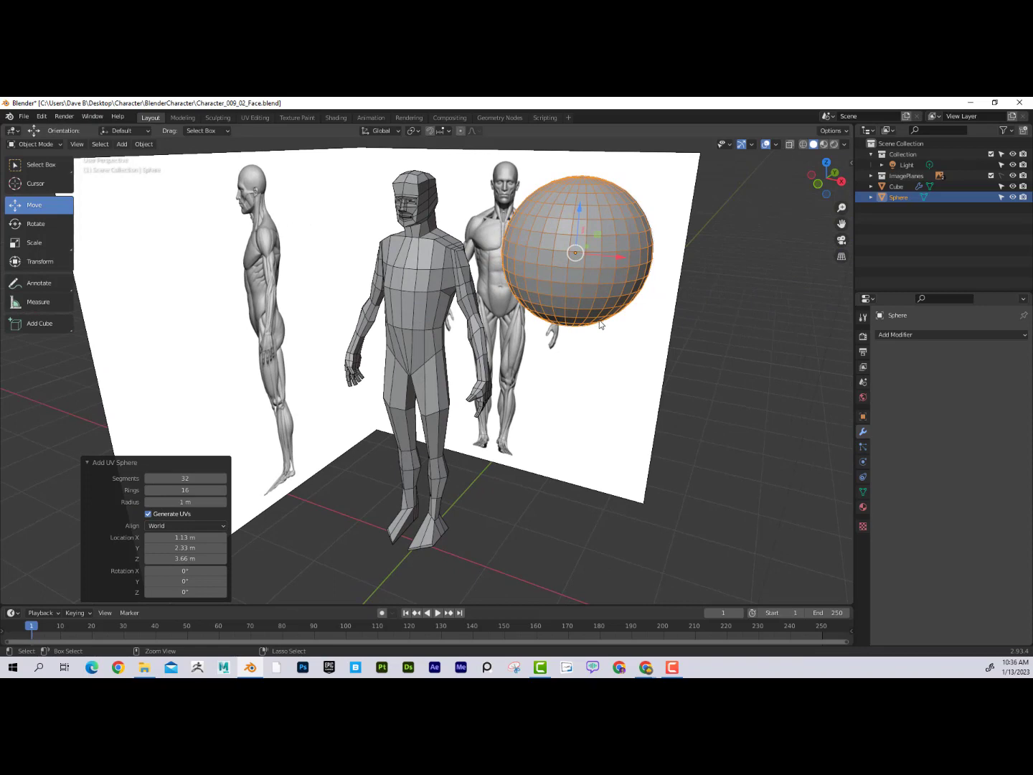
{"action": "key", "text": "ctrl+z"}
{"action": "middle_click_drag", "start_coordinate": [592, 283], "coordinate": [700, 186]}
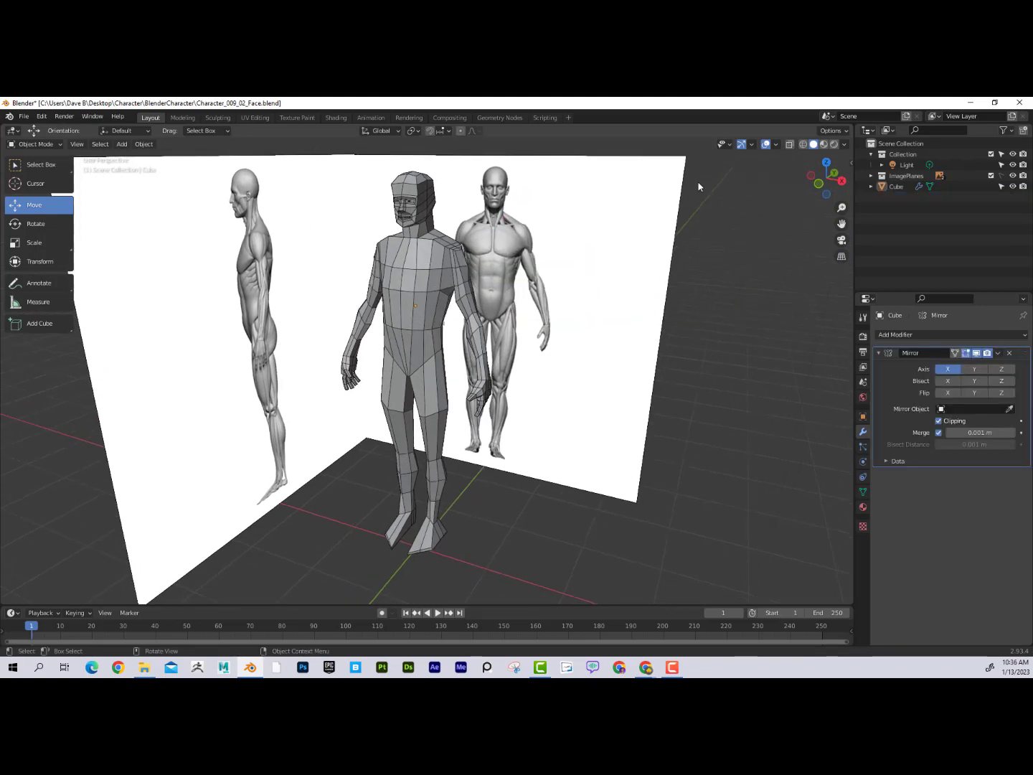
- Show the 3D cursor in the viewport and place it in the empty space beside the front reference image
{"action": "left_click", "coordinate": [777, 146]}
{"action": "right_click", "coordinate": [701, 283]}
{"action": "key", "text": "Escape"}
{"action": "right_click", "coordinate": [702, 276], "text": "shift"}
{"action": "right_click_drag", "start_coordinate": [741, 288], "coordinate": [703, 272], "text": "shift"}
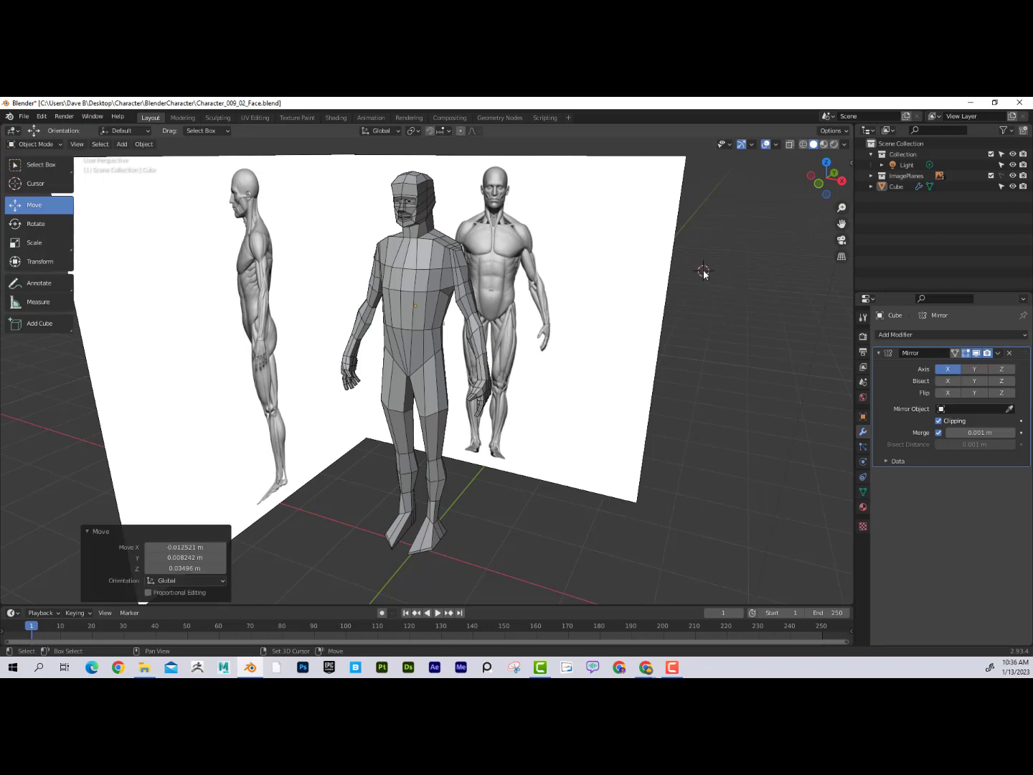
{"action": "middle_click_drag", "start_coordinate": [707, 338], "coordinate": [715, 342]}
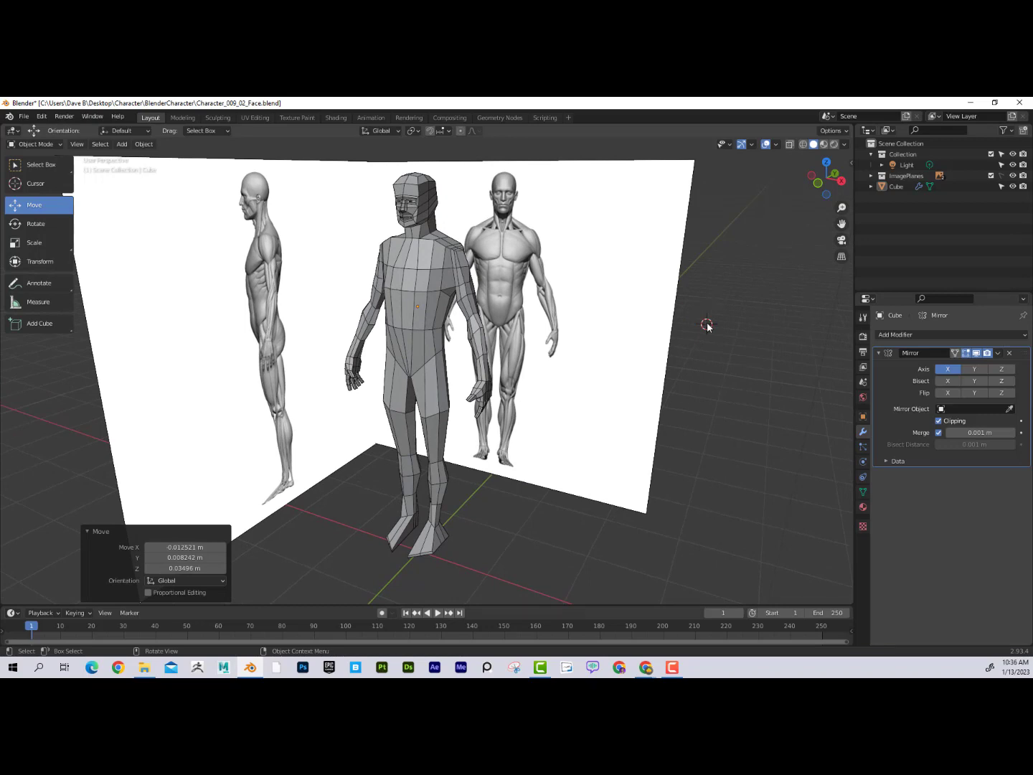
- Snap the 3D cursor to the world origin between the character's feet
{"action": "key", "text": "shift+s"}
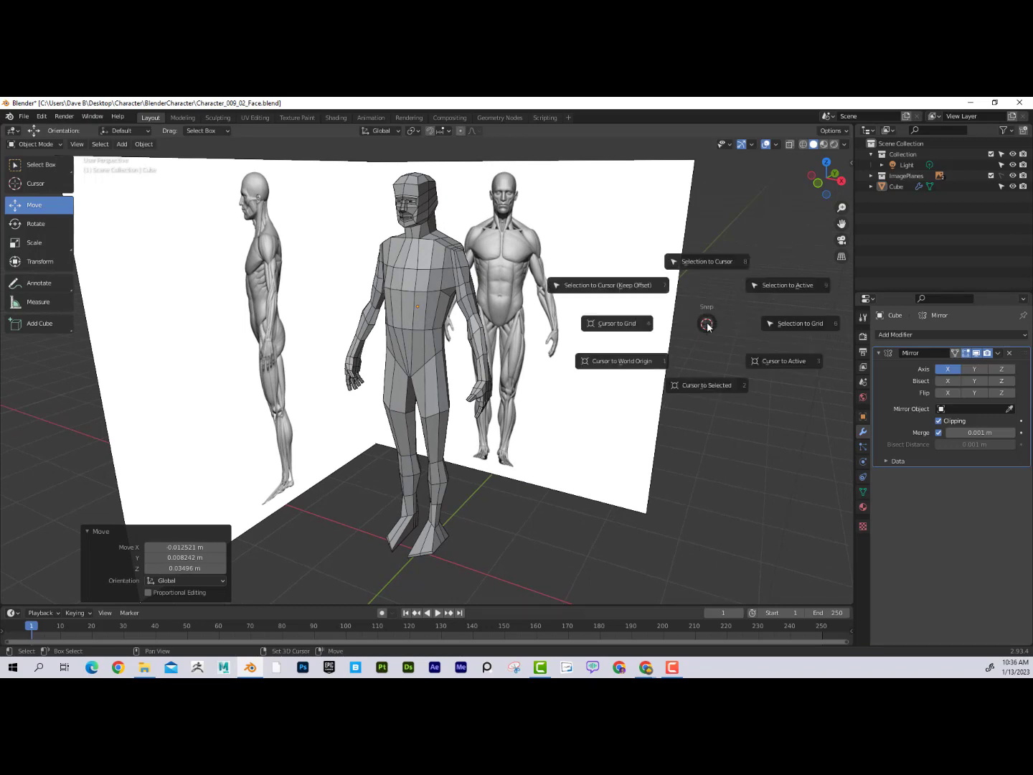
{"action": "left_click", "coordinate": [655, 363]}
{"action": "middle_click_drag", "start_coordinate": [553, 489], "coordinate": [592, 471]}
{"action": "left_click", "coordinate": [776, 144]}
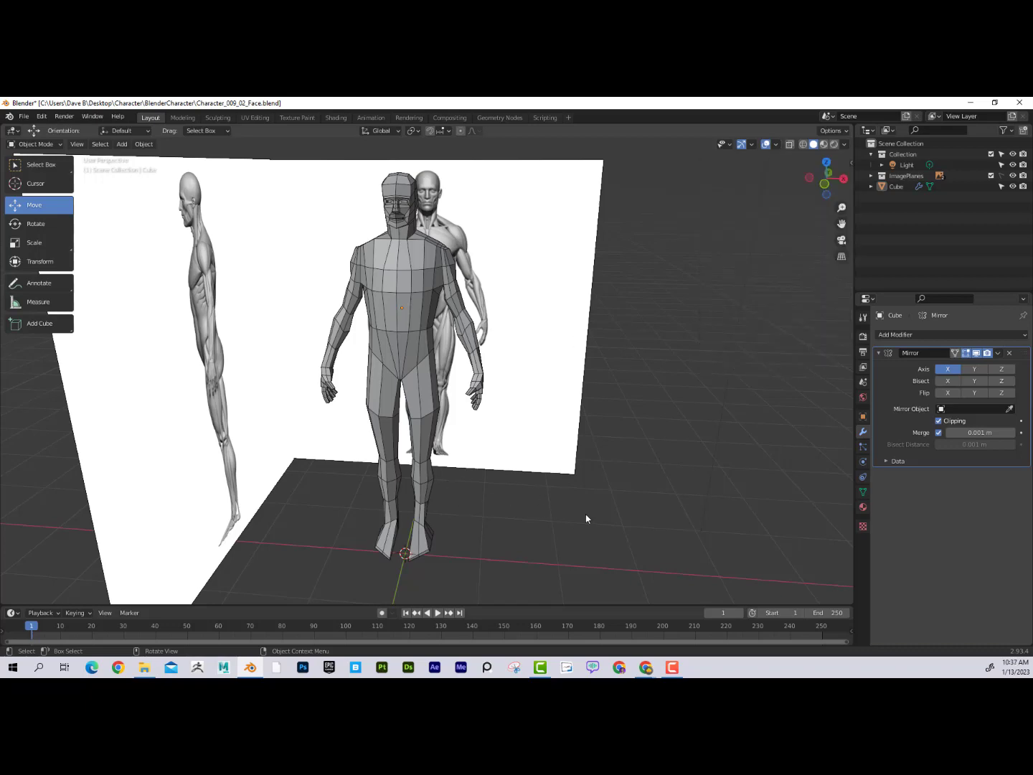
{"action": "middle_click_drag", "start_coordinate": [586, 519], "coordinate": [545, 493]}
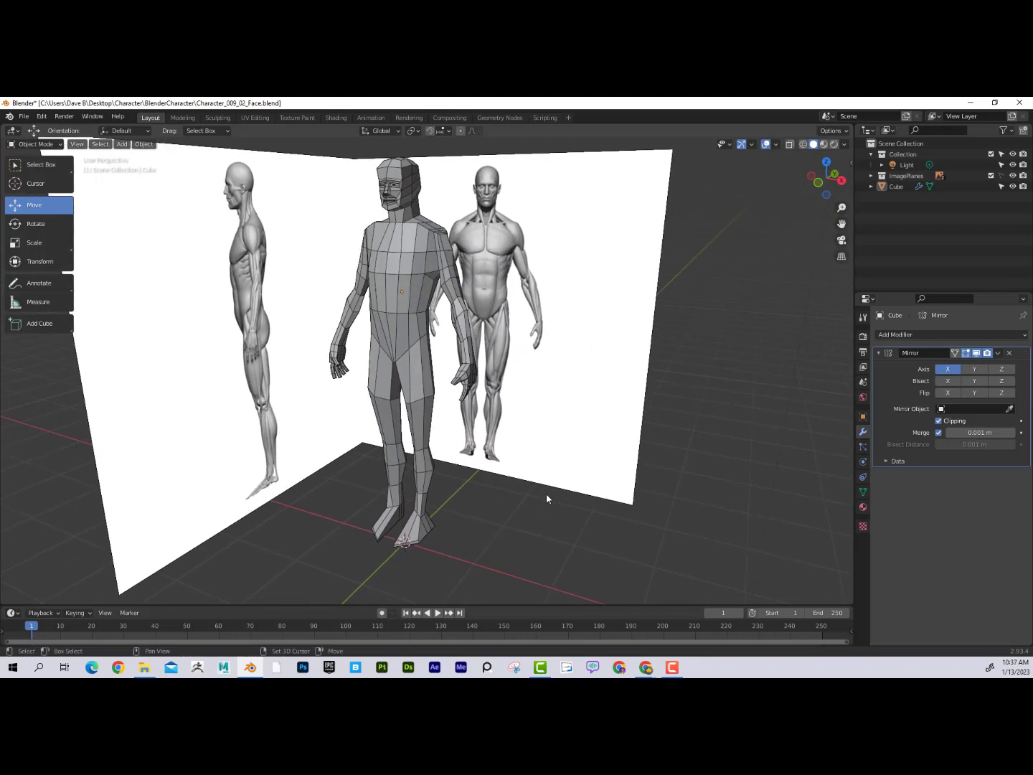
- Add a UV sphere at the world origin and set its segments to 16
{"action": "key", "text": "shift+a"}
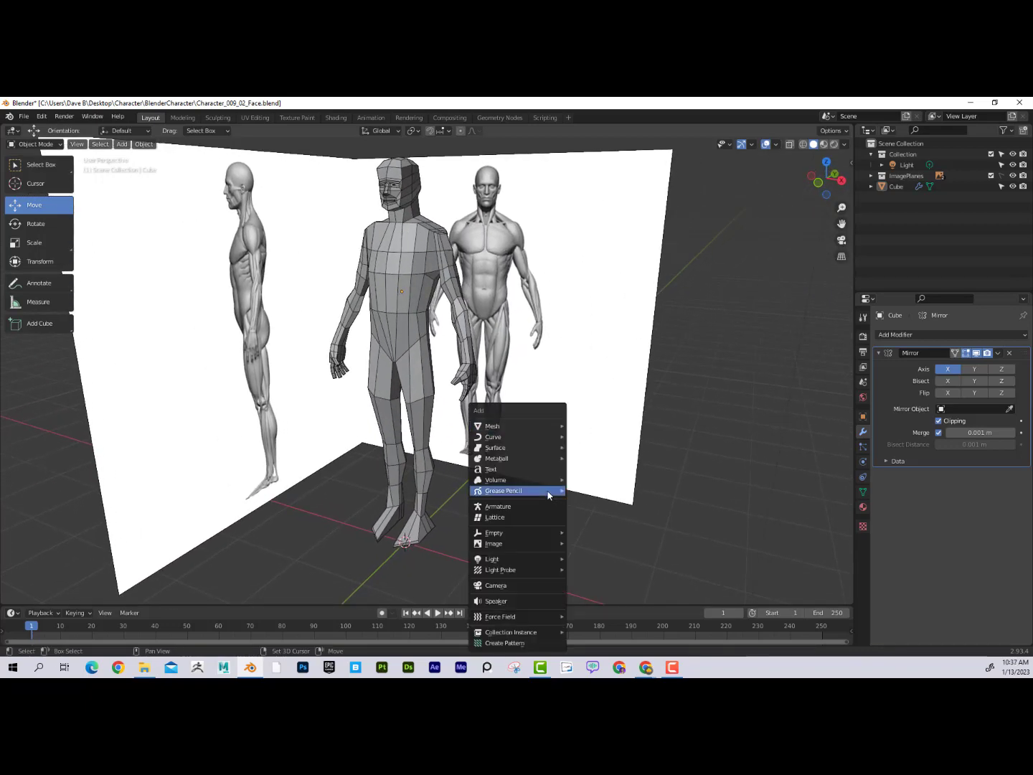
{"action": "mouse_move", "coordinate": [548, 493]}
{"action": "mouse_move", "coordinate": [548, 427]}
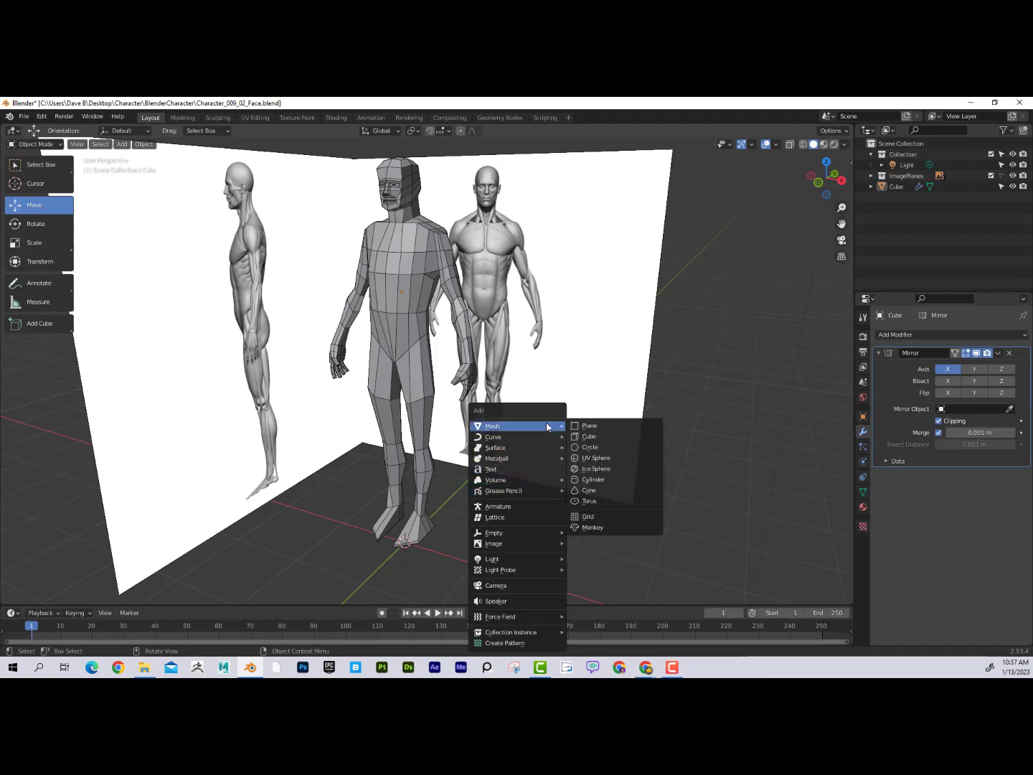
{"action": "left_click", "coordinate": [608, 460]}
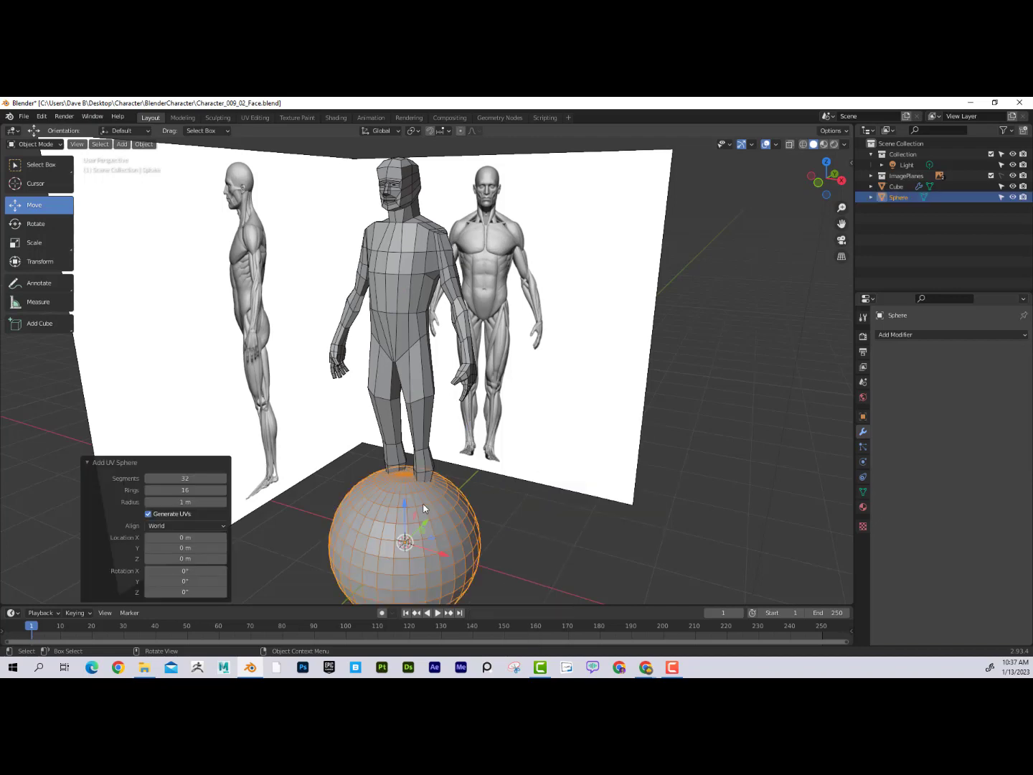
{"action": "left_click", "coordinate": [196, 477]}
{"action": "type", "text": "16"}
{"action": "key", "text": "Return"}
{"action": "middle_click_drag", "start_coordinate": [539, 486], "coordinate": [571, 547]}
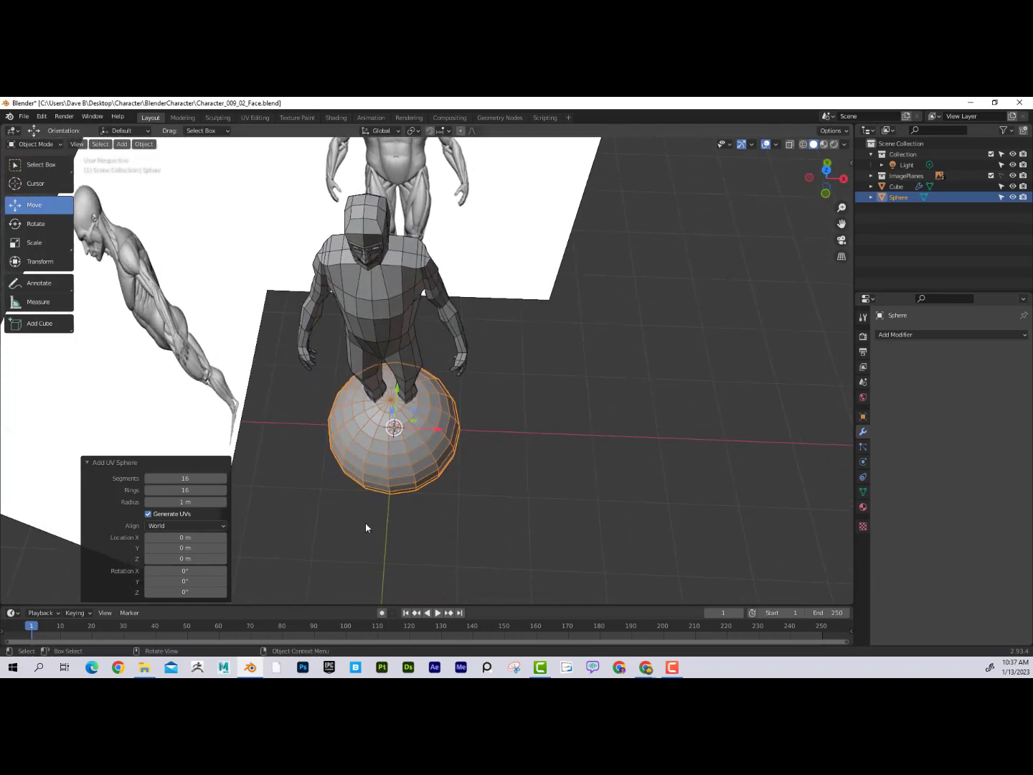
- Rotate the sphere about X and set its X rotation to exactly 90° so its pole faces forward
{"action": "middle_click_drag", "start_coordinate": [547, 387], "coordinate": [539, 316]}
{"action": "left_click", "coordinate": [29, 224]}
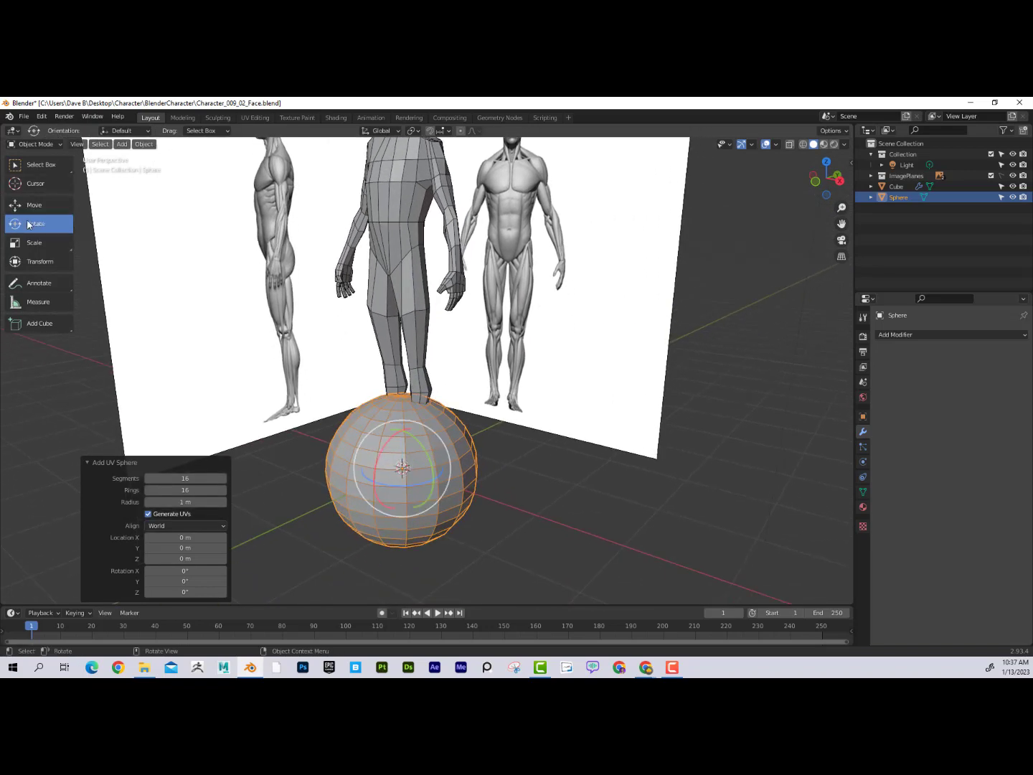
{"action": "left_click_drag", "start_coordinate": [395, 432], "coordinate": [375, 460]}
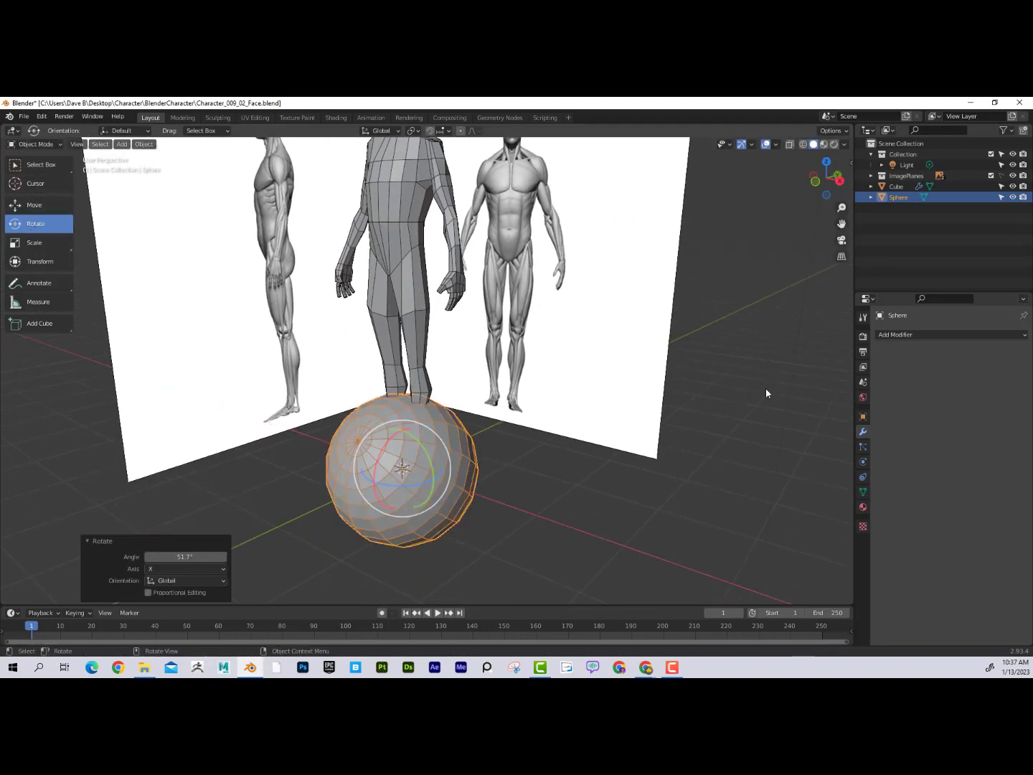
{"action": "left_click", "coordinate": [863, 417]}
{"action": "double_click", "coordinate": [967, 402]}
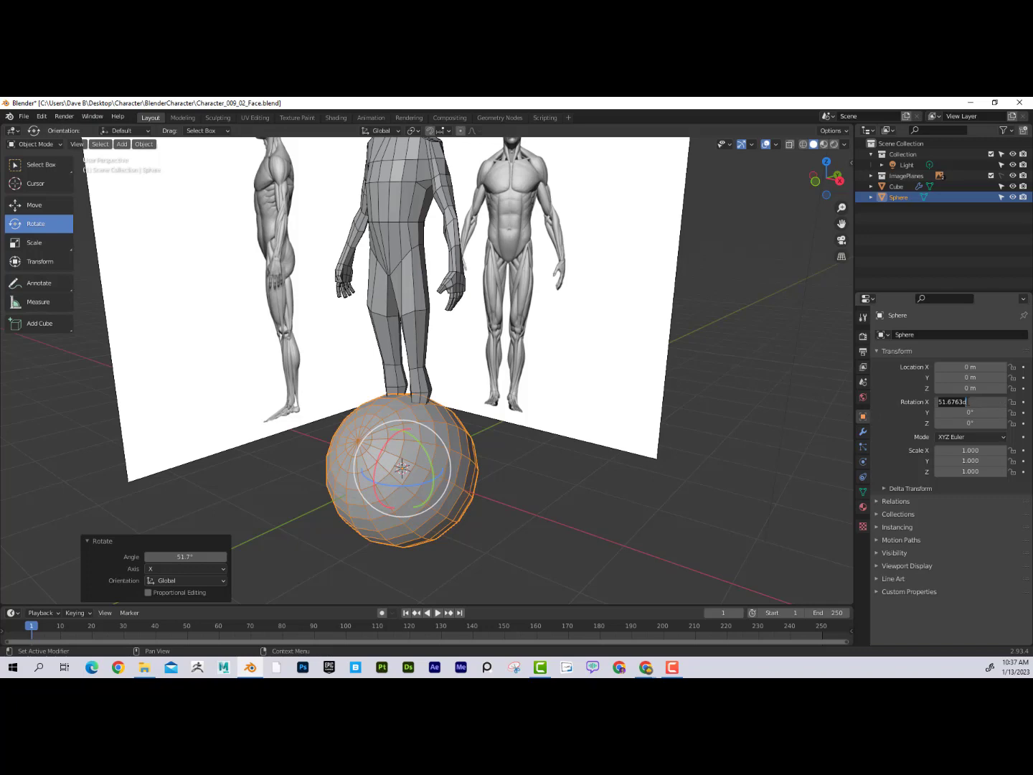
{"action": "type", "text": "90"}
{"action": "key", "text": "Return"}
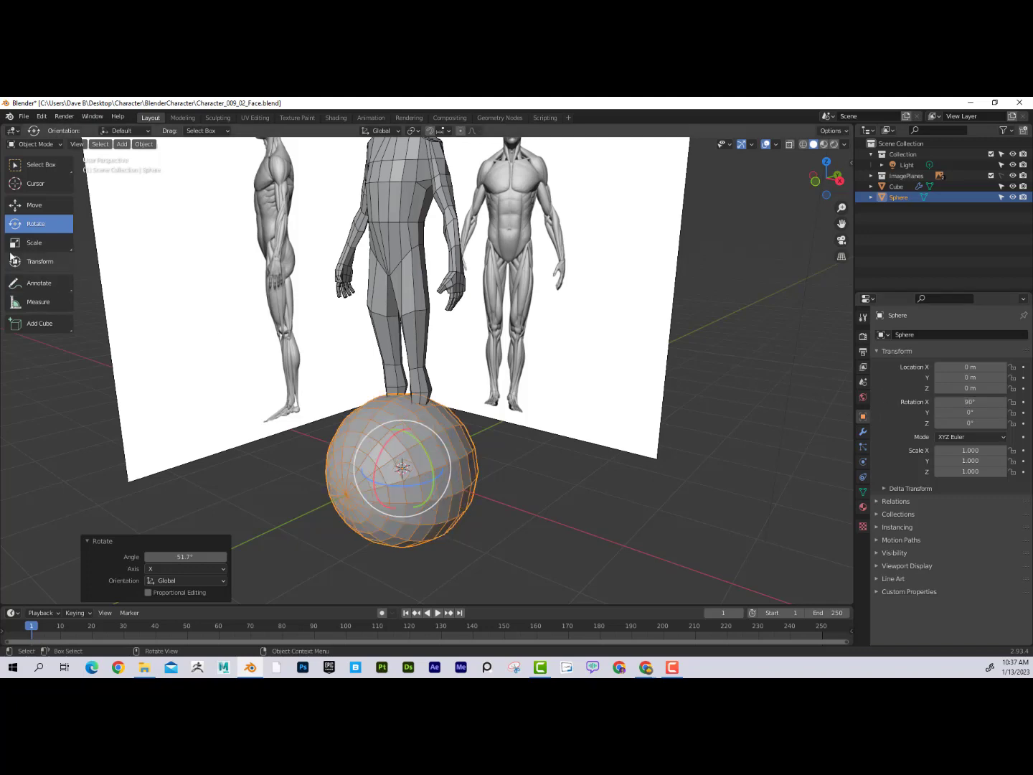
- In front view, raise the sphere to face height at Z about 4.47 m and scale it down to about 0.062
{"action": "middle_click_drag", "start_coordinate": [602, 420], "coordinate": [604, 421]}
{"action": "key", "text": "KP_1"}
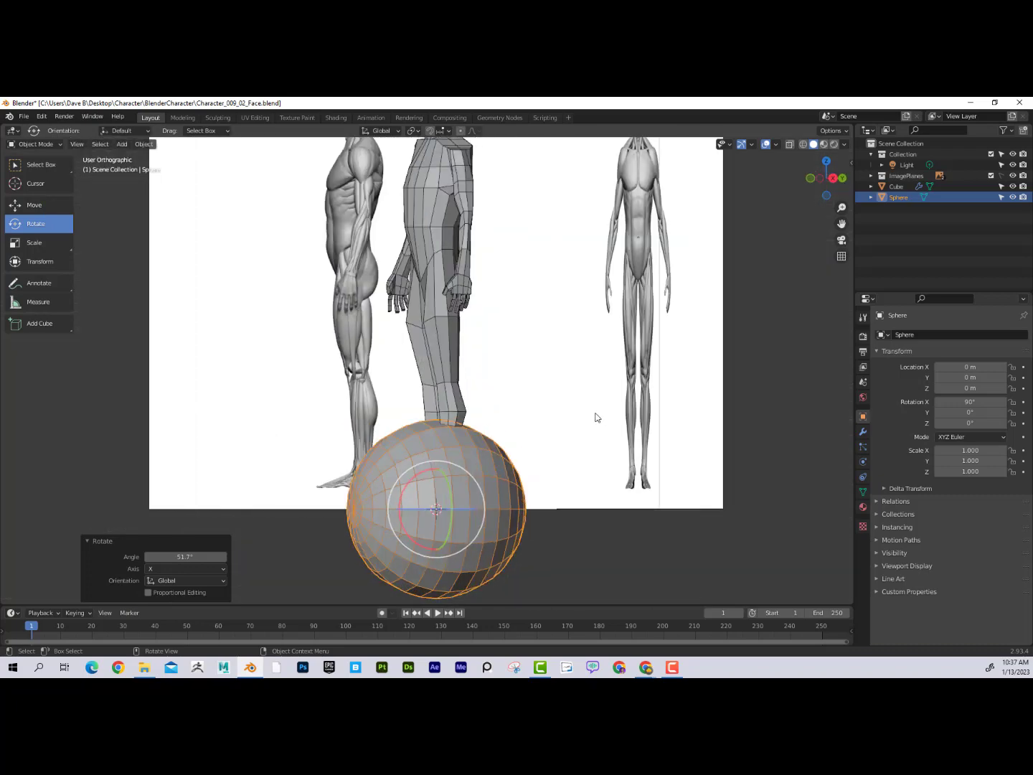
{"action": "scroll", "coordinate": [400, 339], "scroll_direction": "down", "scroll_amount": 2}
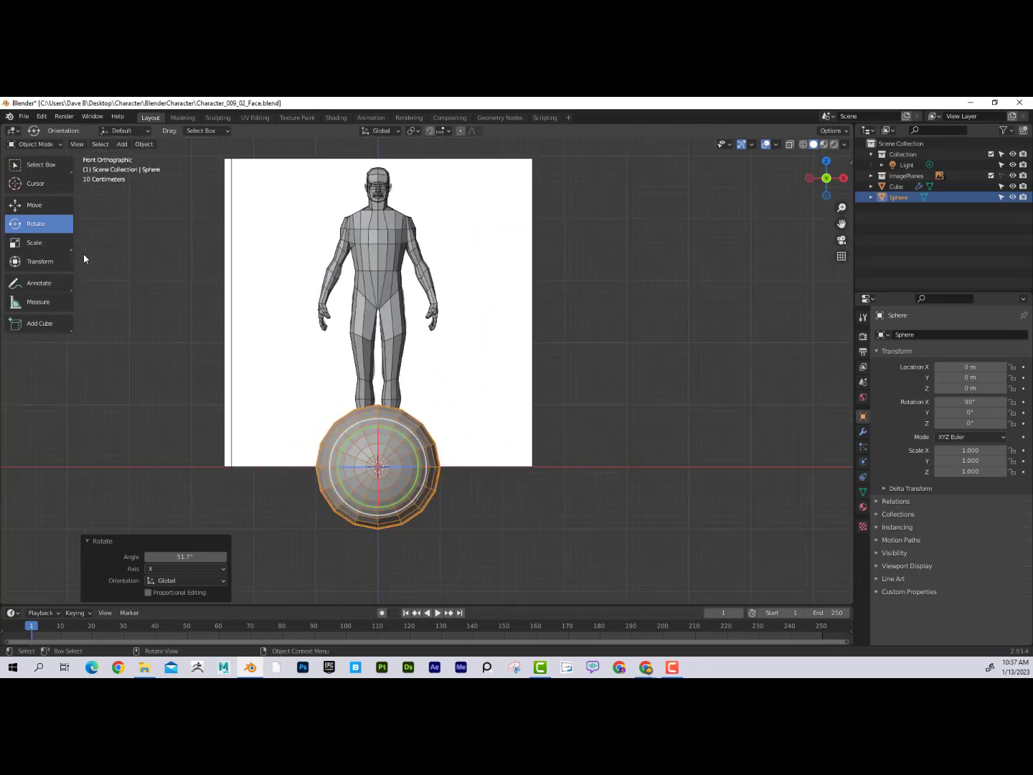
{"action": "left_click", "coordinate": [68, 207]}
{"action": "left_click_drag", "start_coordinate": [372, 415], "coordinate": [406, 188]}
{"action": "scroll", "coordinate": [442, 274], "scroll_direction": "up", "scroll_amount": 4}
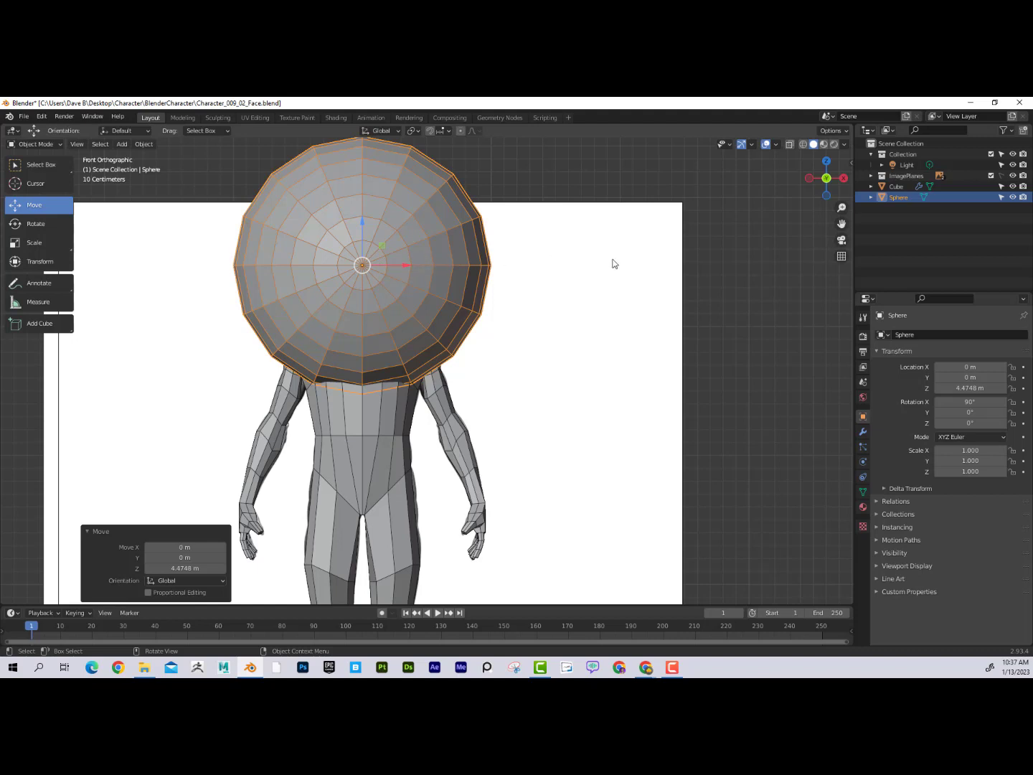
{"action": "key", "text": "s"}
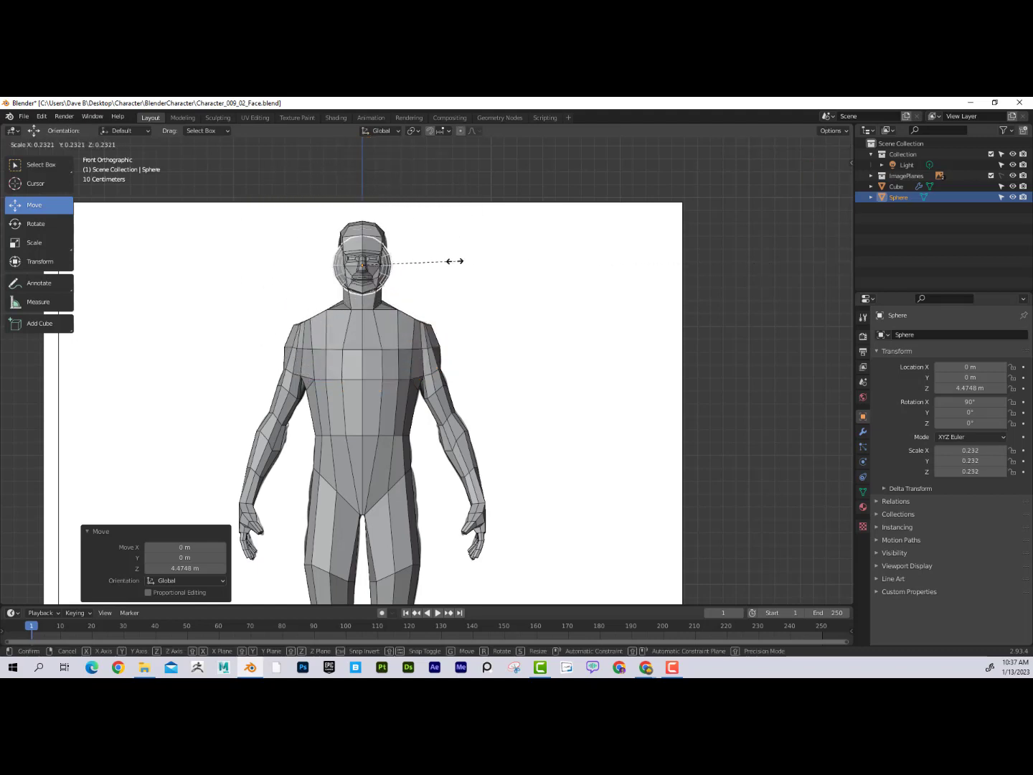
{"action": "left_click", "coordinate": [403, 262]}
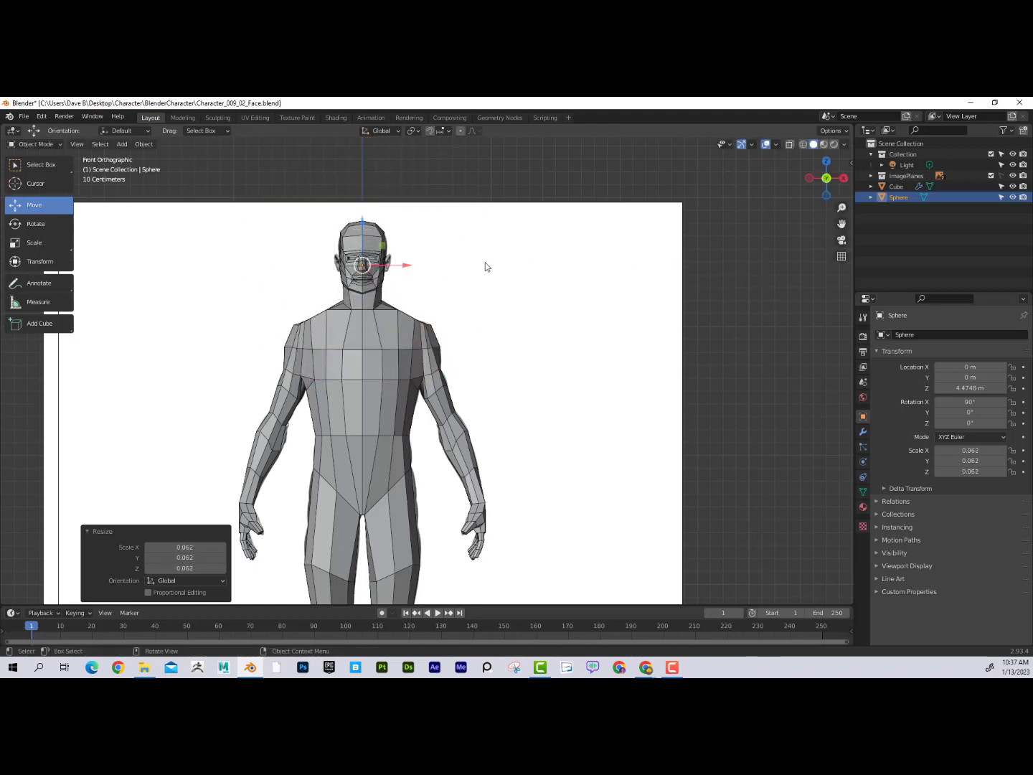
- Move the sphere over the character's left eye, at X about 0.085 m and Z about 4.53 m
{"action": "middle_click_drag", "start_coordinate": [485, 266], "coordinate": [537, 351], "text": "shift"}
{"action": "scroll", "coordinate": [537, 351], "scroll_direction": "up", "scroll_amount": 10}
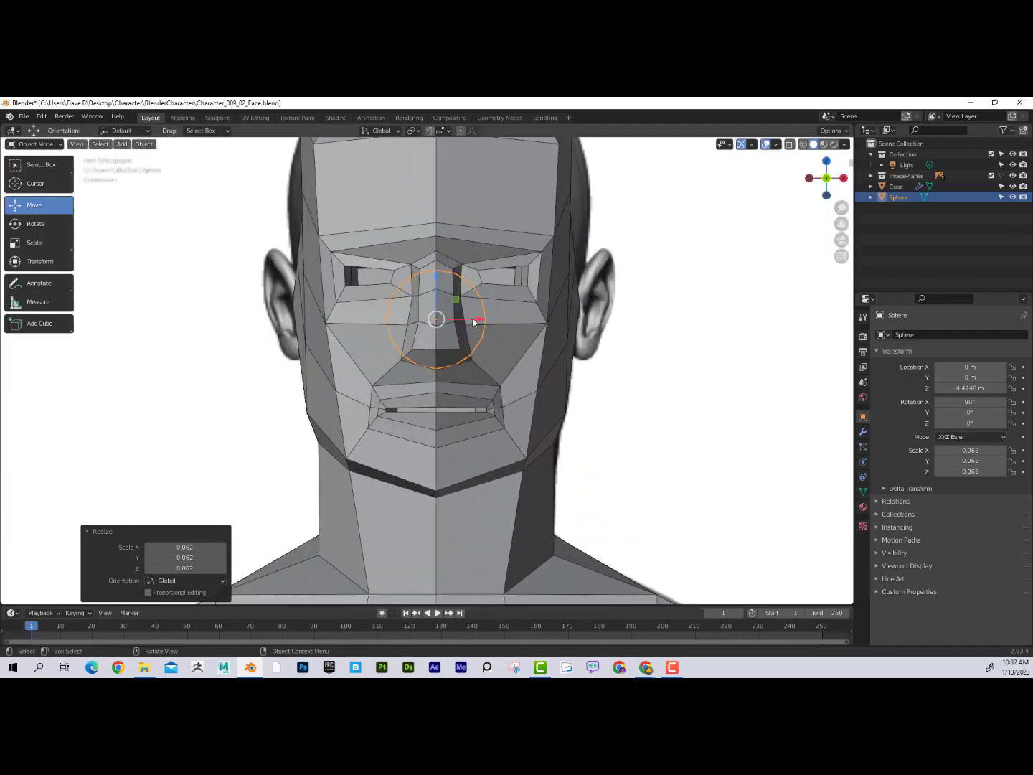
{"action": "left_click_drag", "start_coordinate": [474, 323], "coordinate": [543, 321]}
{"action": "left_click_drag", "start_coordinate": [504, 275], "coordinate": [502, 234]}
- Turn on X-ray and scale the sphere down to about 0.035 to fit the reference eye
{"action": "left_click", "coordinate": [791, 146]}
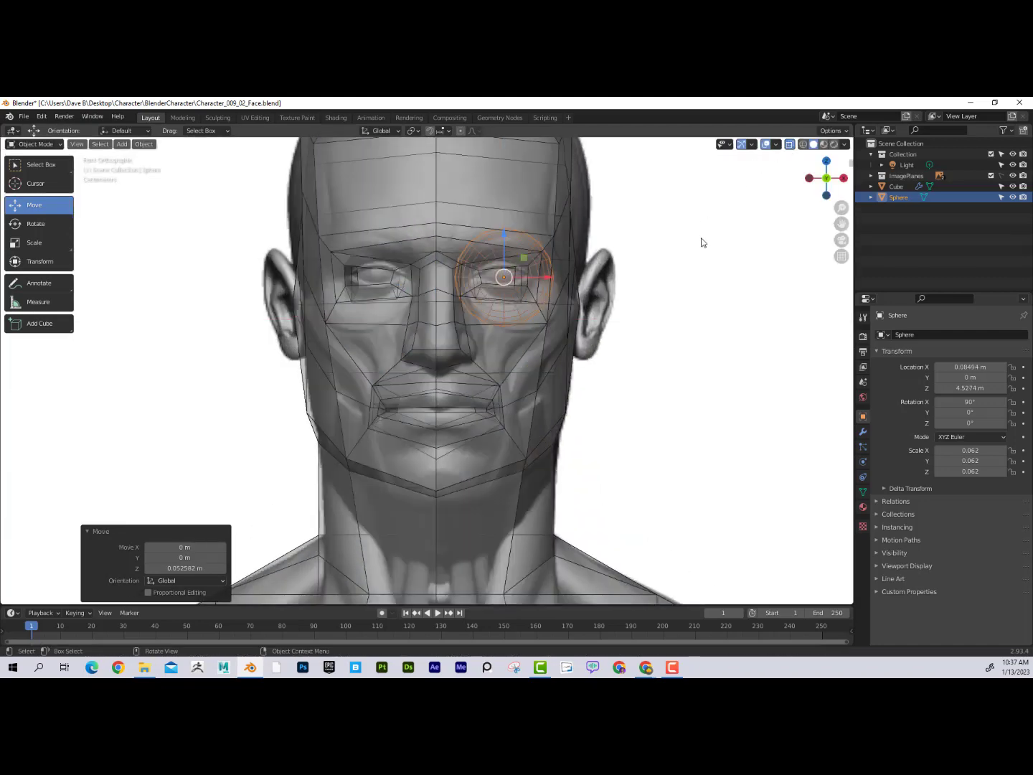
{"action": "scroll", "coordinate": [721, 234], "scroll_direction": "up", "scroll_amount": 1}
{"action": "key", "text": "s"}
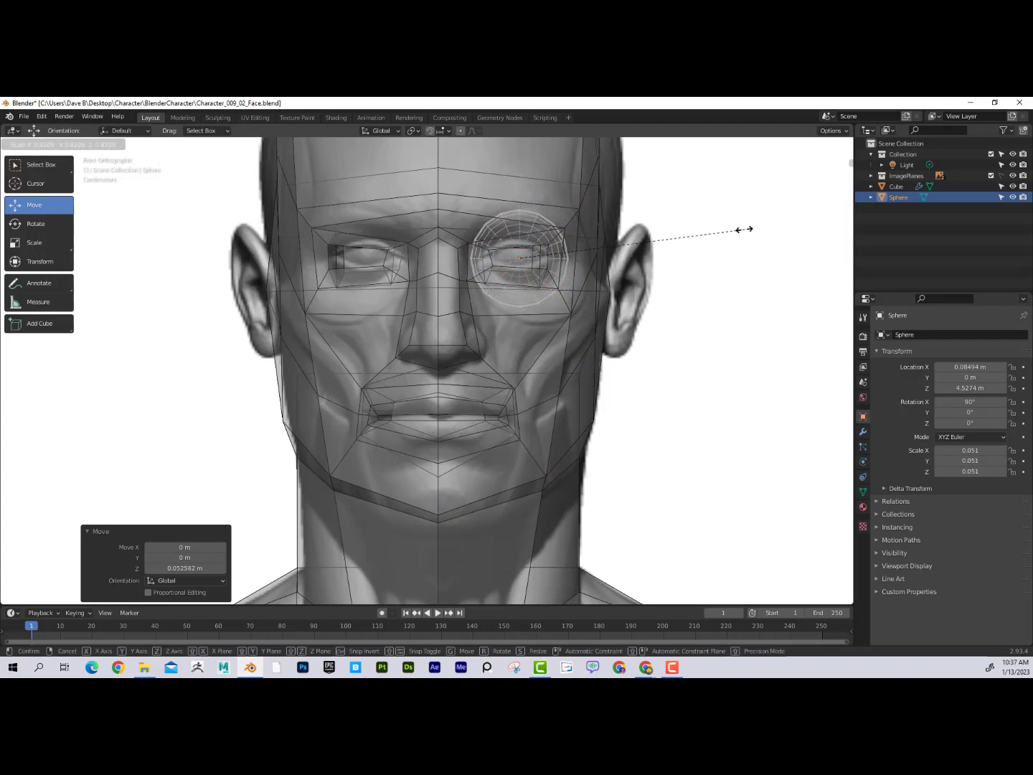
{"action": "left_click", "coordinate": [678, 231]}
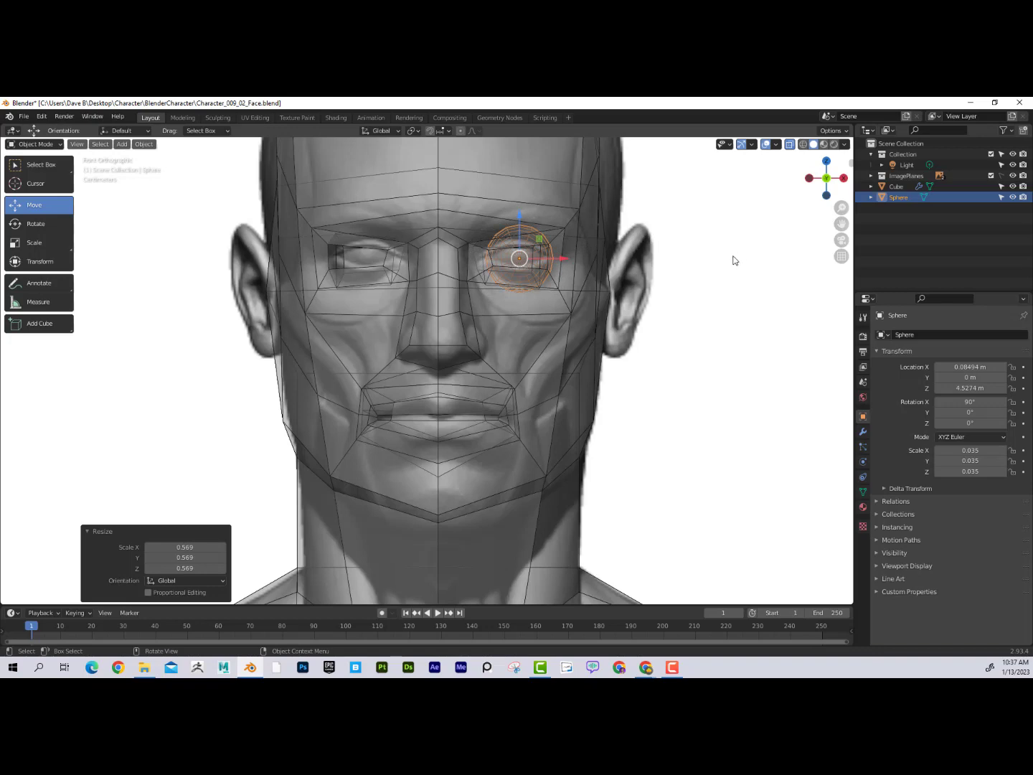
- In side view, move the sphere along Y into the eye socket, at Y about -0.228 m
{"action": "key", "text": "KP_3"}
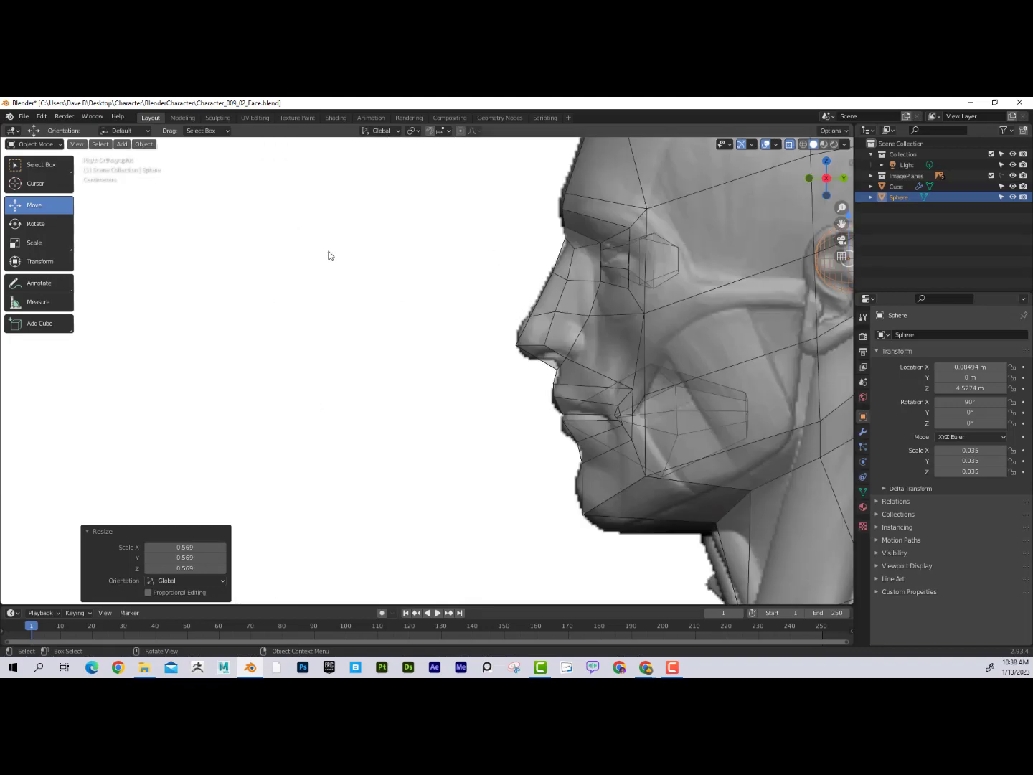
{"action": "scroll", "coordinate": [329, 256], "scroll_direction": "down", "scroll_amount": 2}
{"action": "middle_click_drag", "start_coordinate": [455, 261], "coordinate": [323, 261], "text": "shift"}
{"action": "key", "text": "g"}
{"action": "key", "text": "y"}
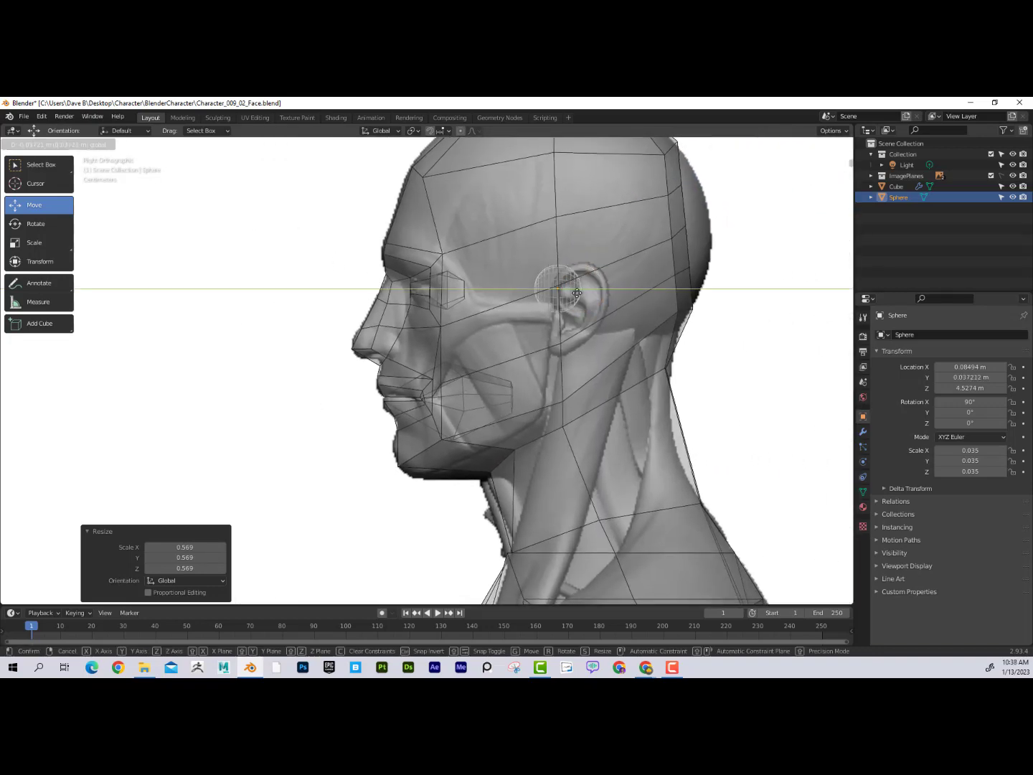
{"action": "left_click", "coordinate": [466, 288]}
- Fine-tune the eyeball's position in the socket to Y about -0.222 m and Z about 4.533 m
{"action": "scroll", "coordinate": [469, 286], "scroll_direction": "up", "scroll_amount": 5}
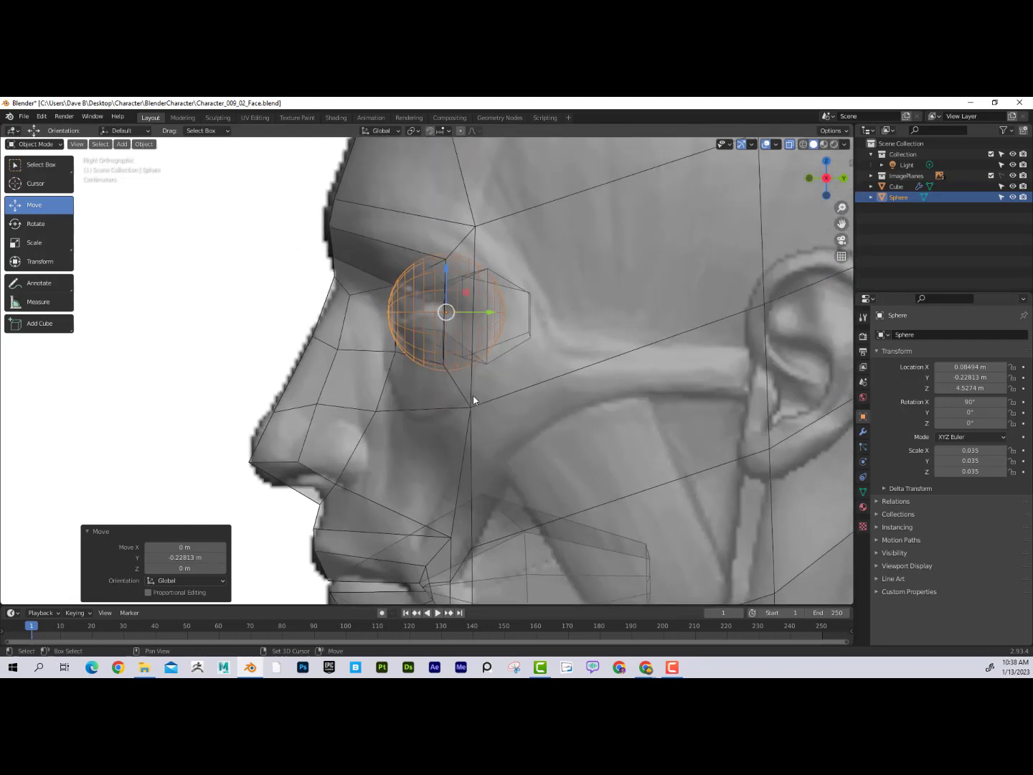
{"action": "scroll", "coordinate": [483, 300], "scroll_direction": "up", "scroll_amount": 2}
{"action": "mouse_move", "coordinate": [491, 285]}
{"action": "left_mouse_down"}
{"action": "mouse_move", "coordinate": [524, 284]}
{"action": "mouse_move", "coordinate": [497, 283]}
{"action": "mouse_move", "coordinate": [507, 284]}
{"action": "left_mouse_up"}
{"action": "left_click_drag", "start_coordinate": [470, 240], "coordinate": [466, 227]}
{"action": "mouse_move", "coordinate": [515, 275]}
{"action": "left_mouse_down"}
{"action": "mouse_move", "coordinate": [532, 267]}
{"action": "mouse_move", "coordinate": [514, 264]}
{"action": "left_mouse_up"}
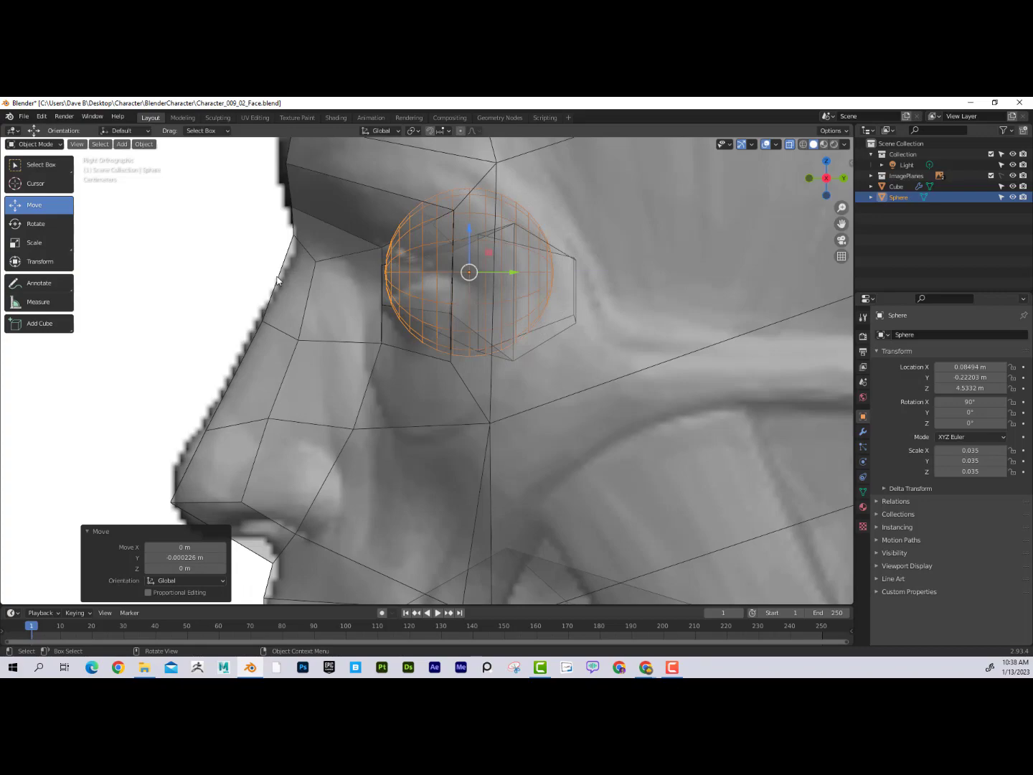
- Check the eyeball's fit in the socket from several angles, with solid and X-ray display
{"action": "middle_click_drag", "start_coordinate": [278, 281], "coordinate": [610, 290]}
{"action": "left_click", "coordinate": [790, 144]}
{"action": "middle_click_drag", "start_coordinate": [681, 303], "coordinate": [774, 168]}
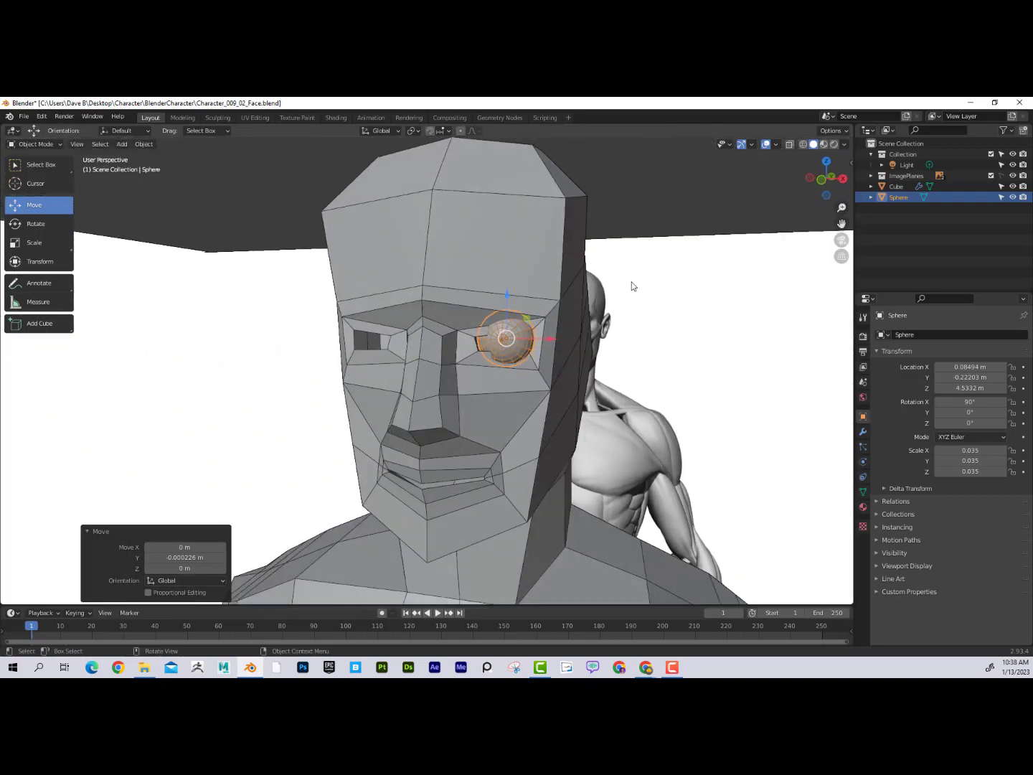
{"action": "middle_click_drag", "start_coordinate": [616, 309], "coordinate": [597, 322]}
{"action": "key", "text": "KP_3"}
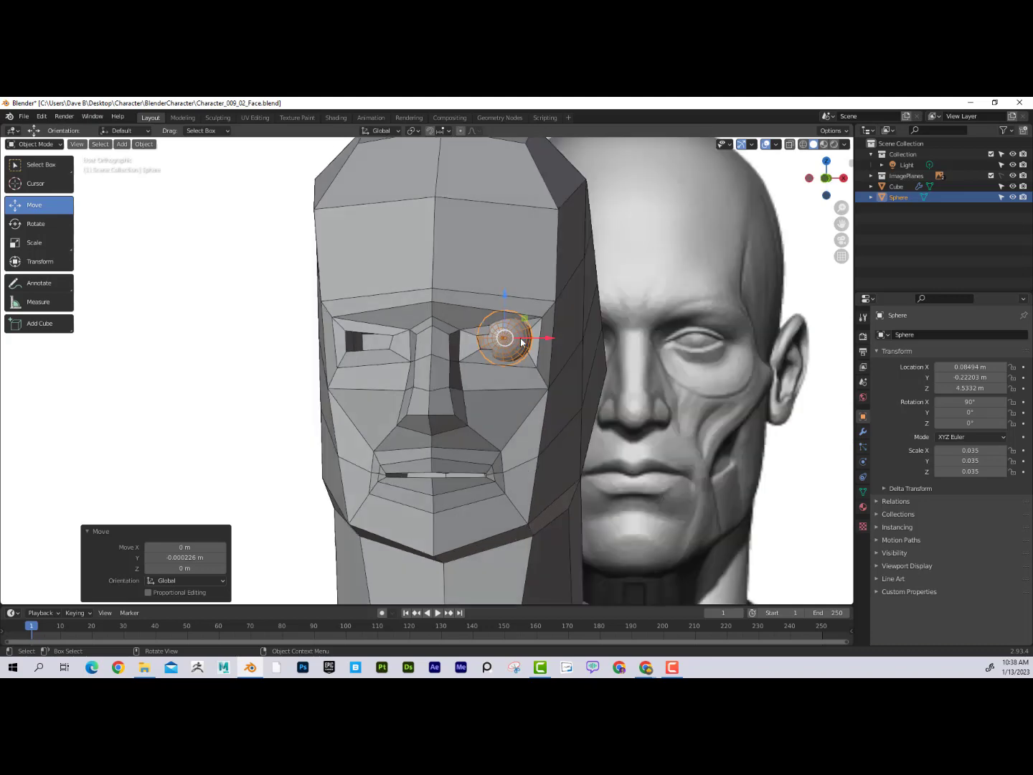
{"action": "left_click", "coordinate": [790, 145]}
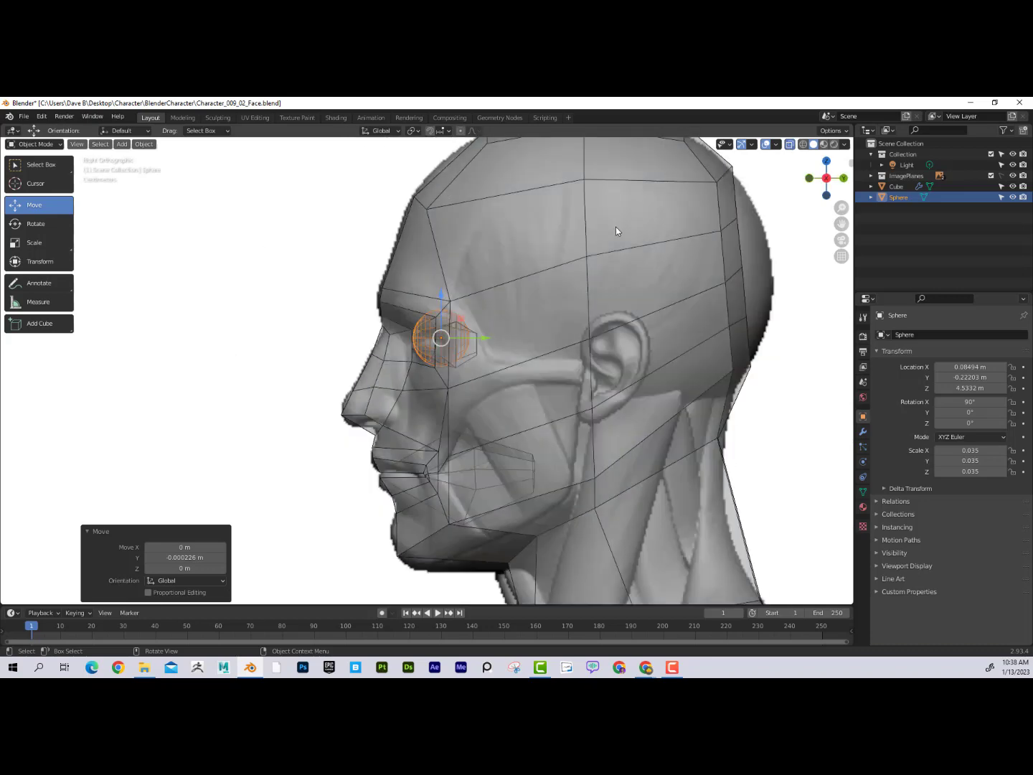
- In front view, copy the eyeball sphere and paste the duplicate in place
{"action": "key", "text": "KP_1"}
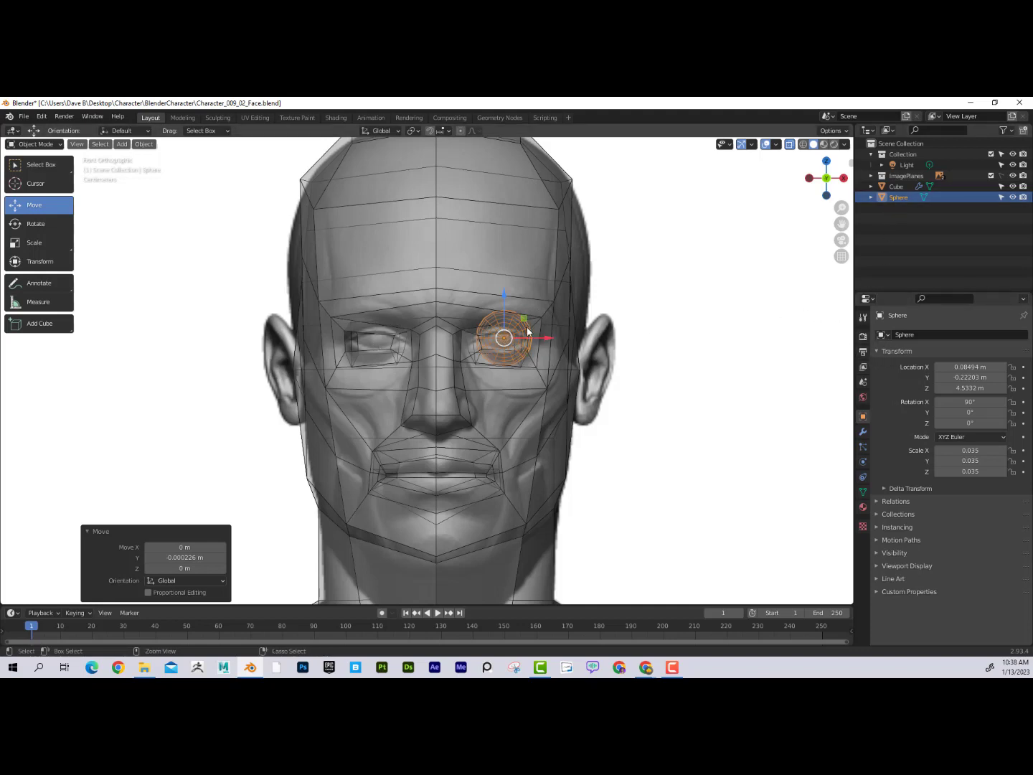
{"action": "key", "text": "ctrl+c"}
{"action": "key", "text": "ctrl+v"}
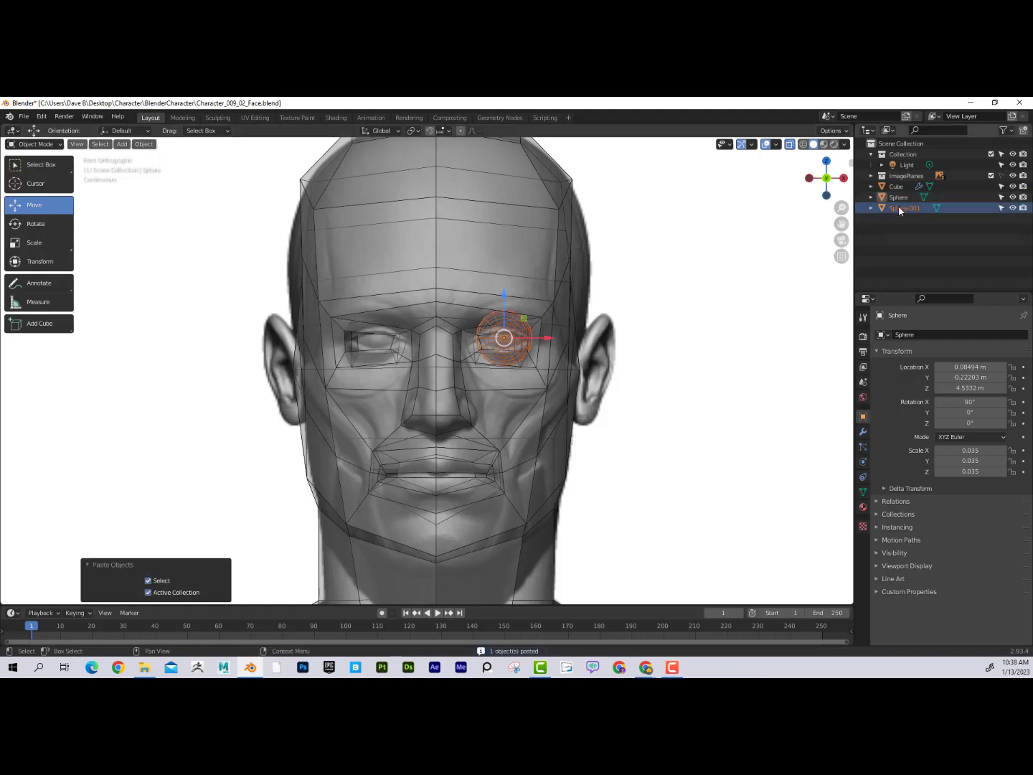
- Add a Mirror modifier to the original eyeball on the X axis, with the character mesh Cube as mirror object
{"action": "left_click", "coordinate": [863, 432]}
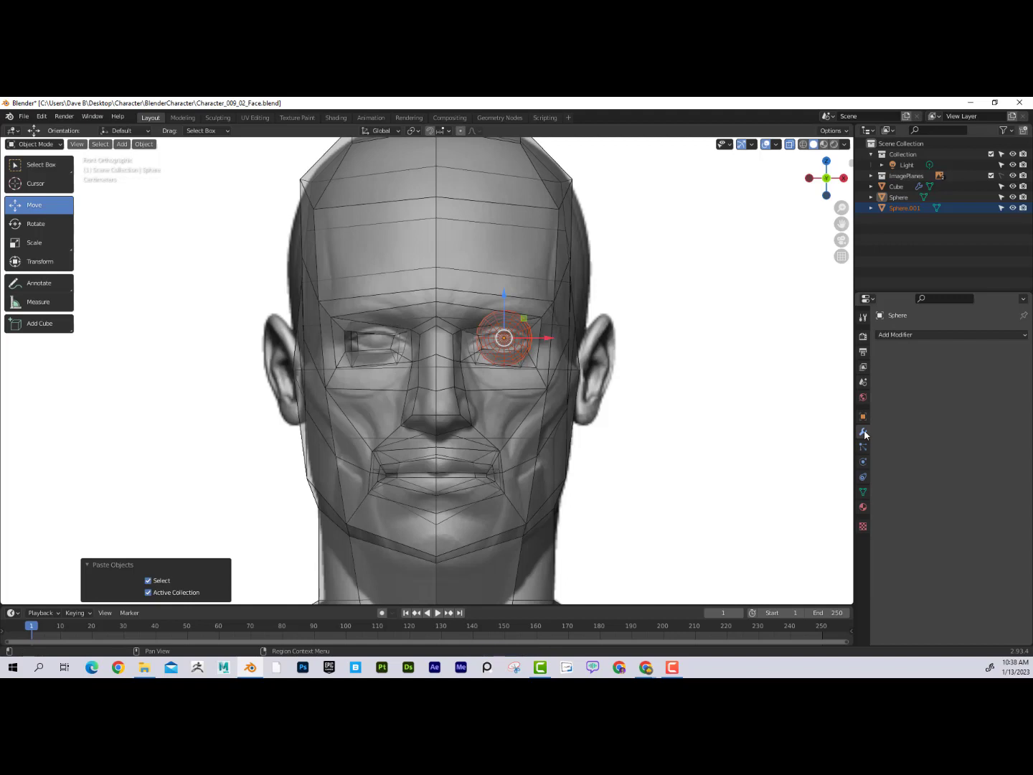
{"action": "left_click", "coordinate": [926, 336]}
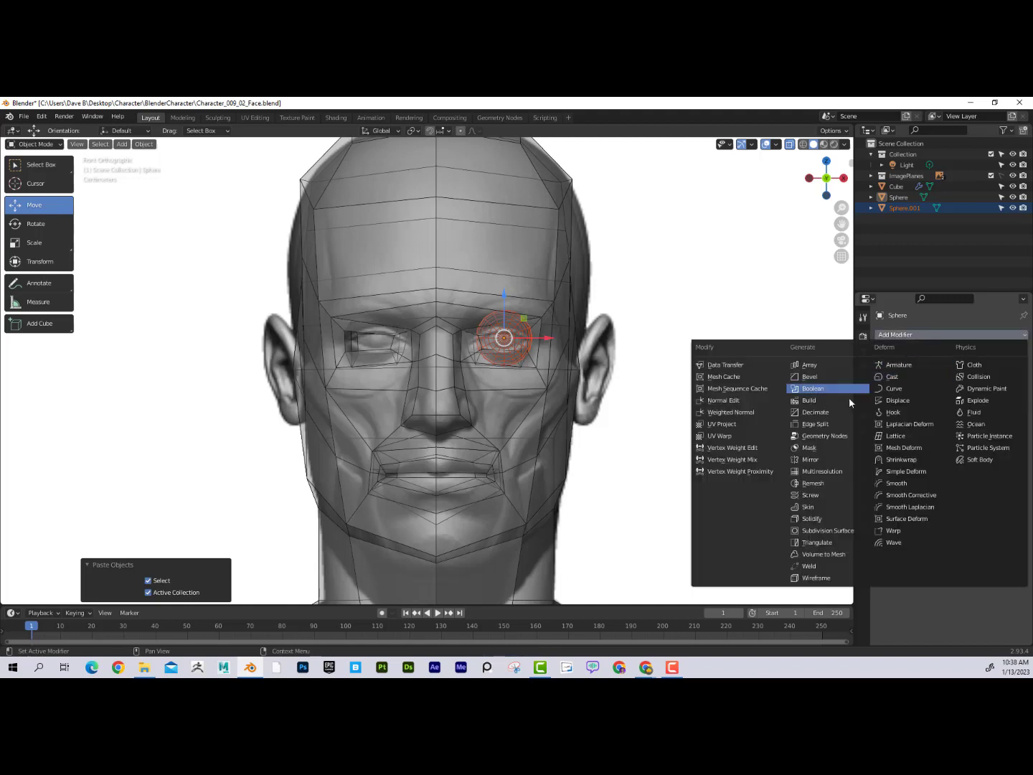
{"action": "left_click", "coordinate": [836, 462]}
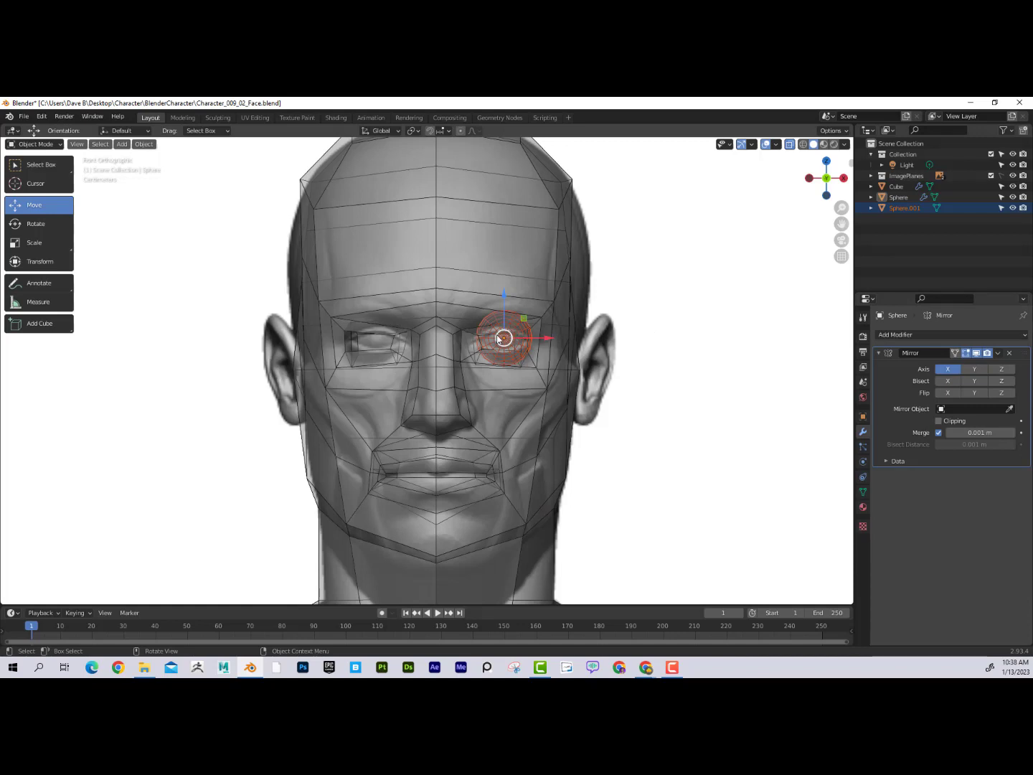
{"action": "left_click", "coordinate": [1011, 409]}
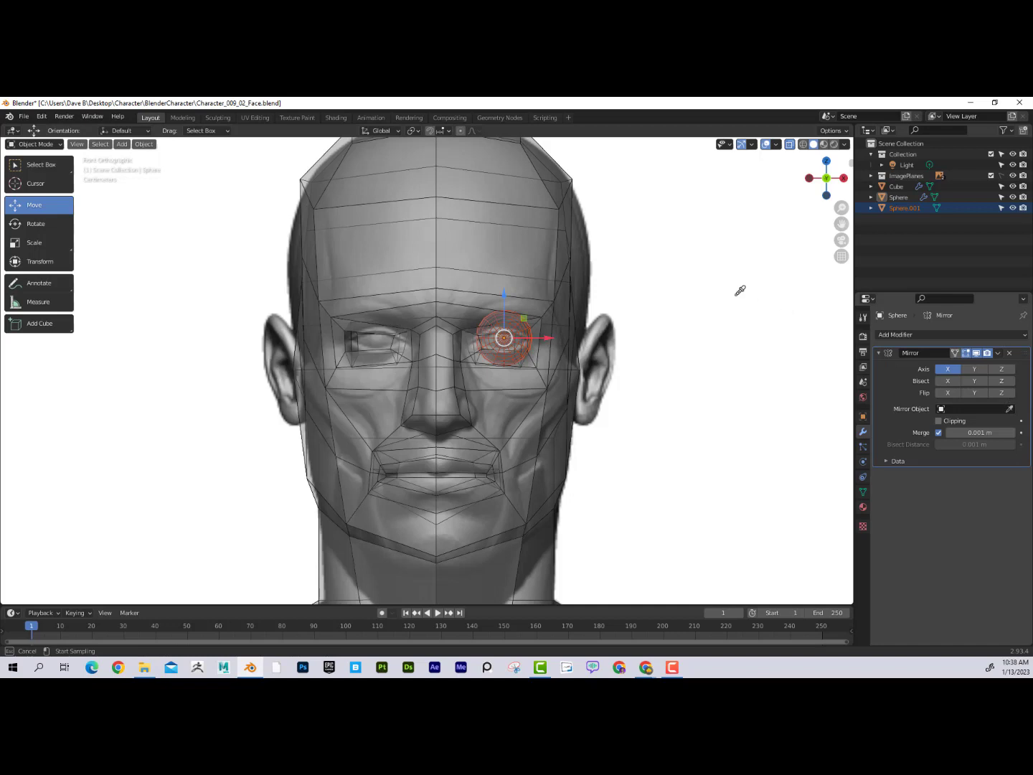
{"action": "left_click", "coordinate": [558, 249]}
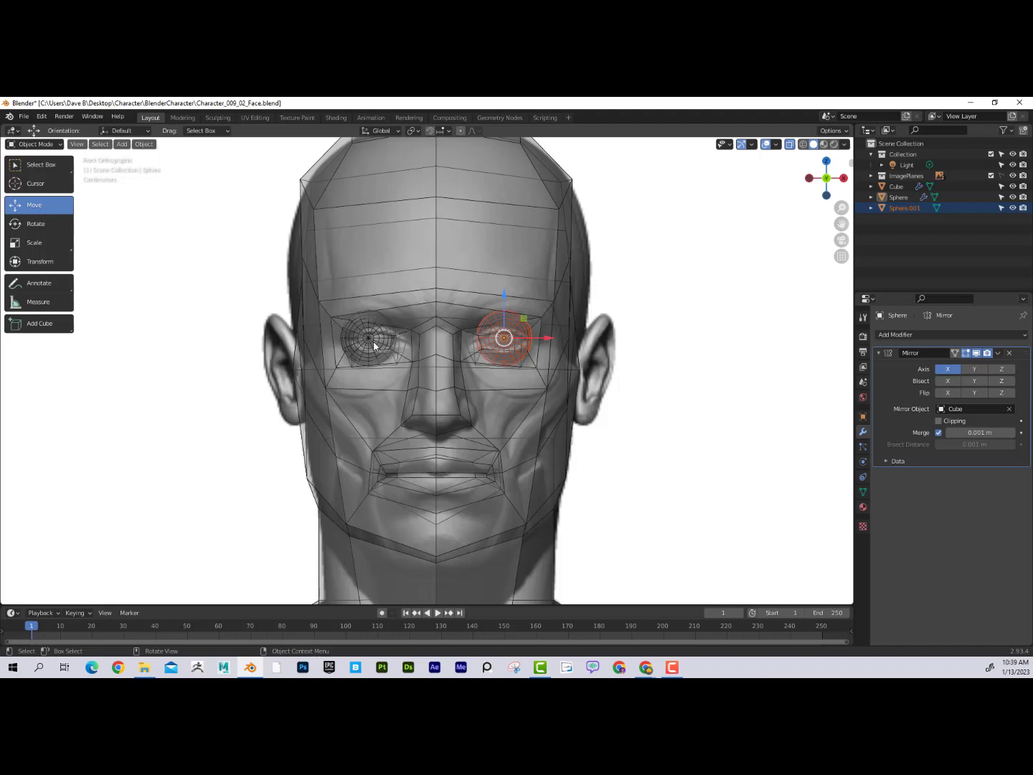
- Turn off X-ray display and open the head mesh in Edit Mode
{"action": "left_click", "coordinate": [788, 148]}
{"action": "middle_click_drag", "start_coordinate": [664, 275], "coordinate": [546, 325]}
{"action": "left_click", "coordinate": [559, 319]}
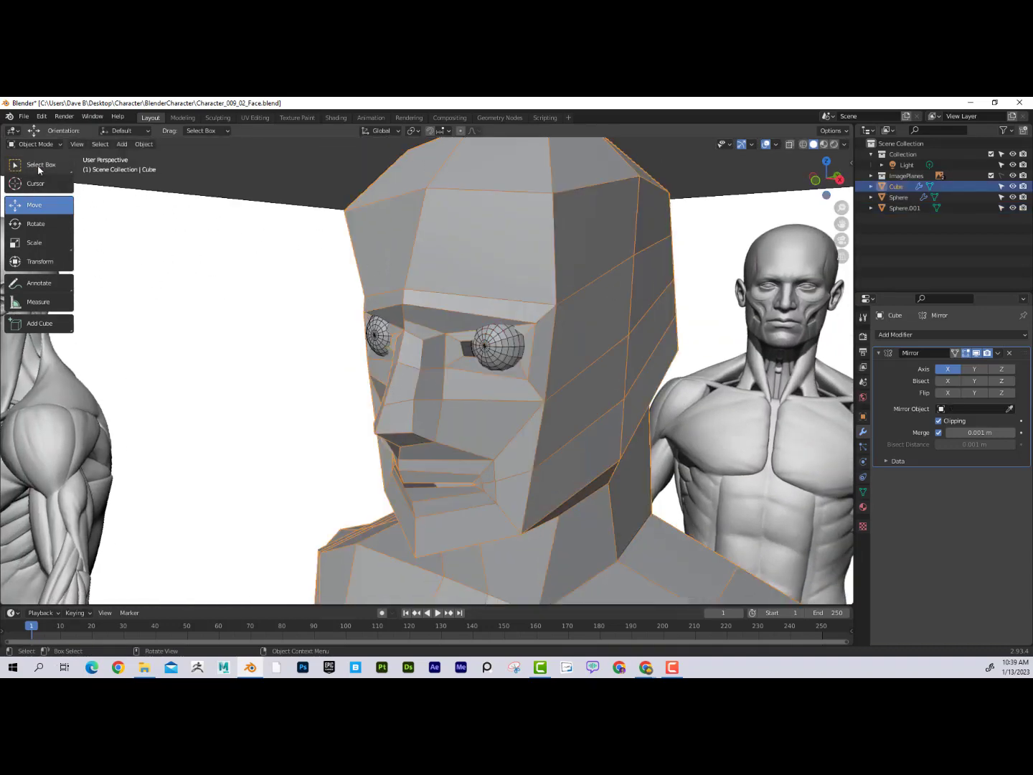
{"action": "key", "text": "Tab"}
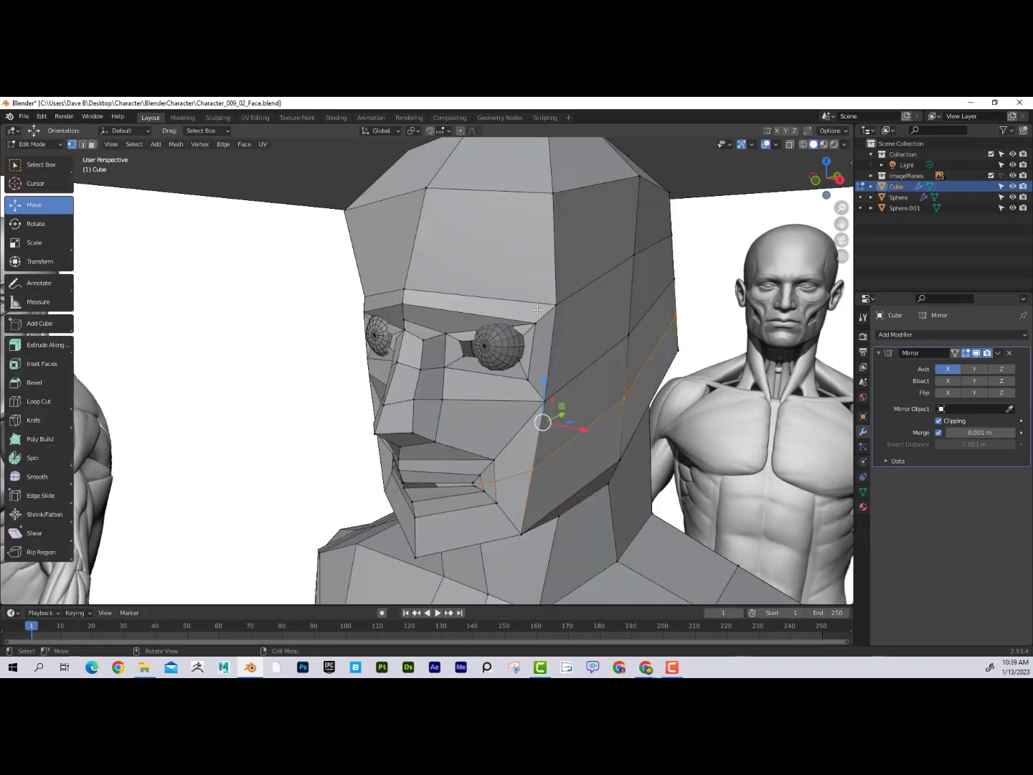
- Move the inner vertices on the eye socket's outer side forward along Y, the lower one by about -0.0077 m
{"action": "left_click", "coordinate": [520, 325]}
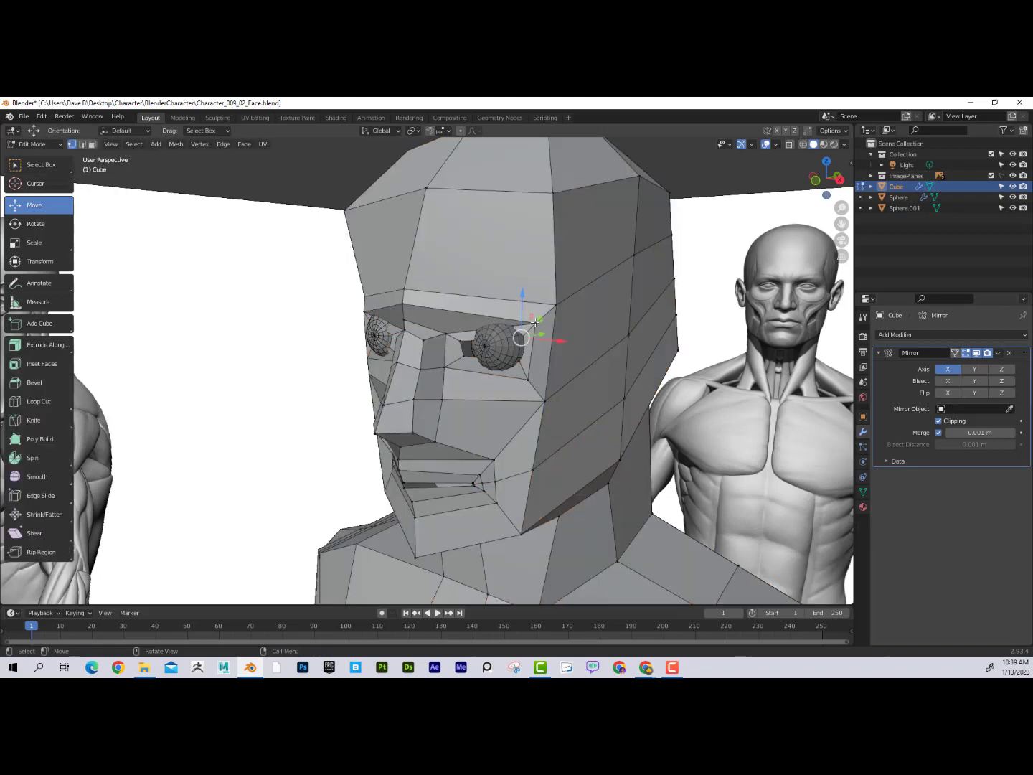
{"action": "left_click", "coordinate": [536, 323]}
{"action": "left_click", "coordinate": [521, 337]}
{"action": "middle_click_drag", "start_coordinate": [561, 334], "coordinate": [525, 352]}
{"action": "key", "text": "g"}
{"action": "key", "text": "y"}
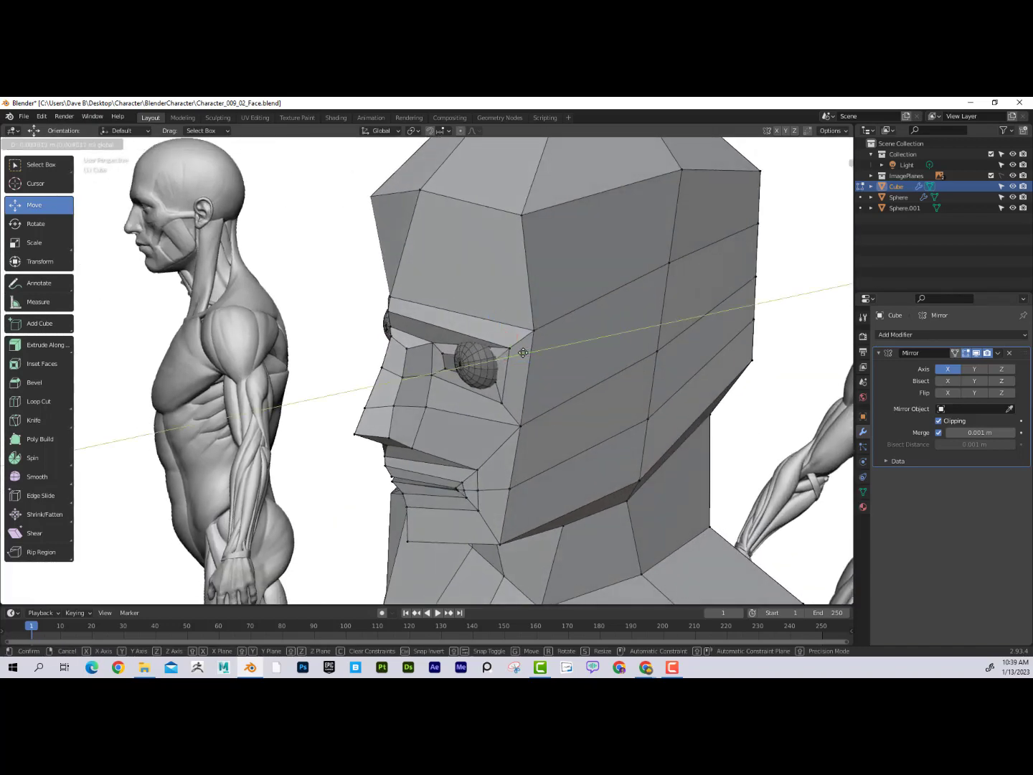
{"action": "left_click_drag", "start_coordinate": [522, 353], "coordinate": [529, 374]}
{"action": "left_click", "coordinate": [496, 383]}
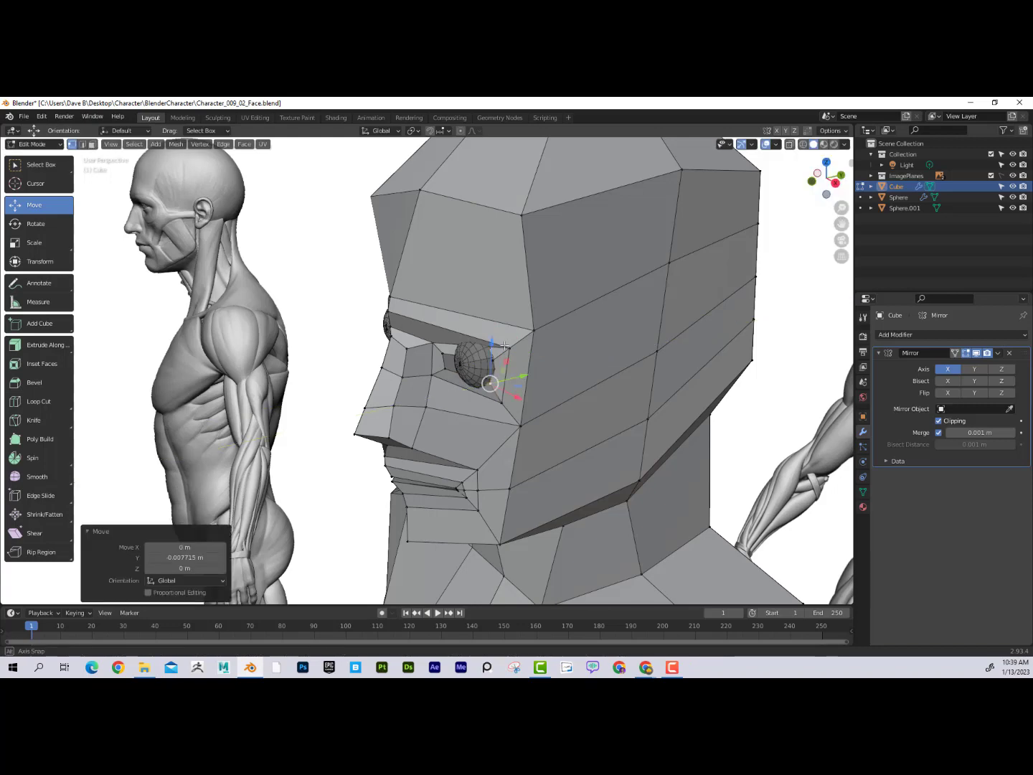
- Try to move the socket's upper outer corner vertex about -0.0103 m along Y and slightly down along Z
{"action": "middle_click_drag", "start_coordinate": [530, 374], "coordinate": [516, 337]}
{"action": "left_click_drag", "start_coordinate": [516, 337], "coordinate": [506, 339]}
{"action": "scroll", "coordinate": [505, 339], "scroll_direction": "up", "scroll_amount": 3}
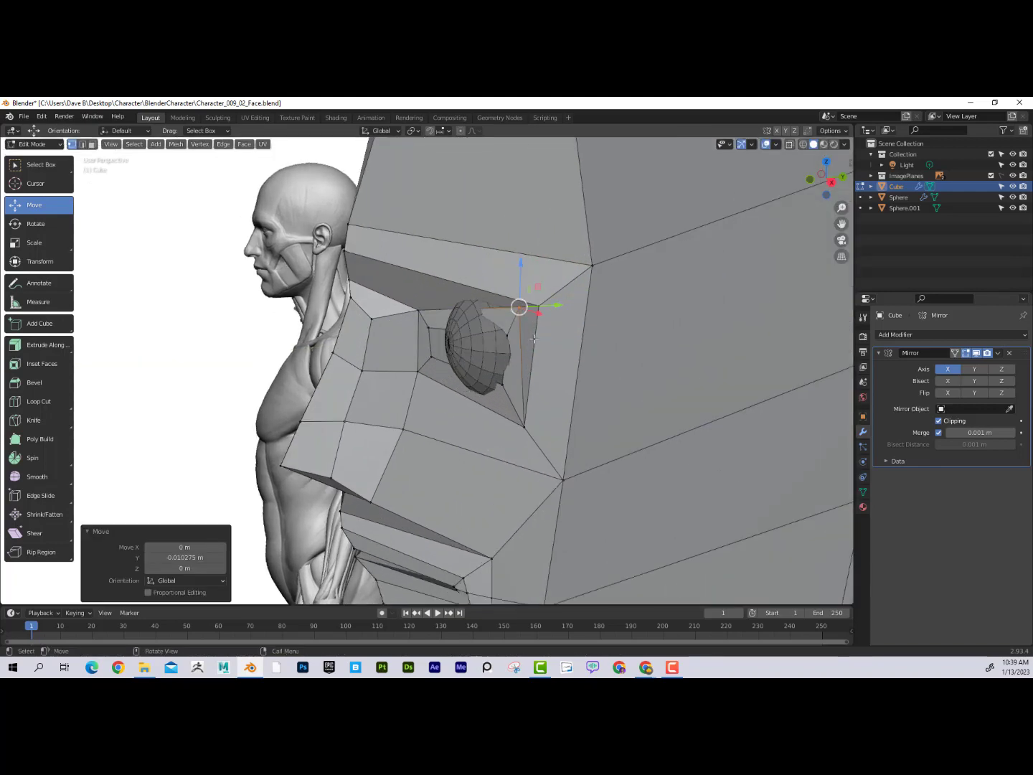
{"action": "middle_click_drag", "start_coordinate": [506, 339], "coordinate": [571, 319]}
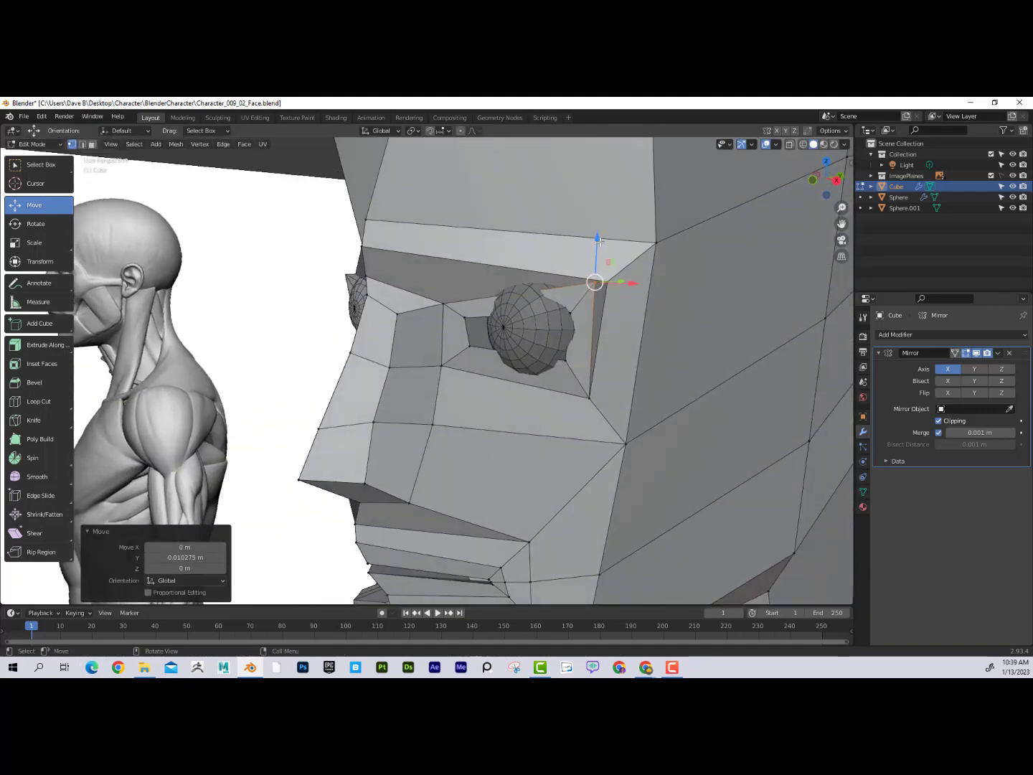
{"action": "left_click_drag", "start_coordinate": [597, 241], "coordinate": [597, 255]}
{"action": "middle_click_drag", "start_coordinate": [604, 281], "coordinate": [682, 307]}
- Try to raise the socket's upper nose-side corner vertex along Z
{"action": "left_click", "coordinate": [481, 300]}
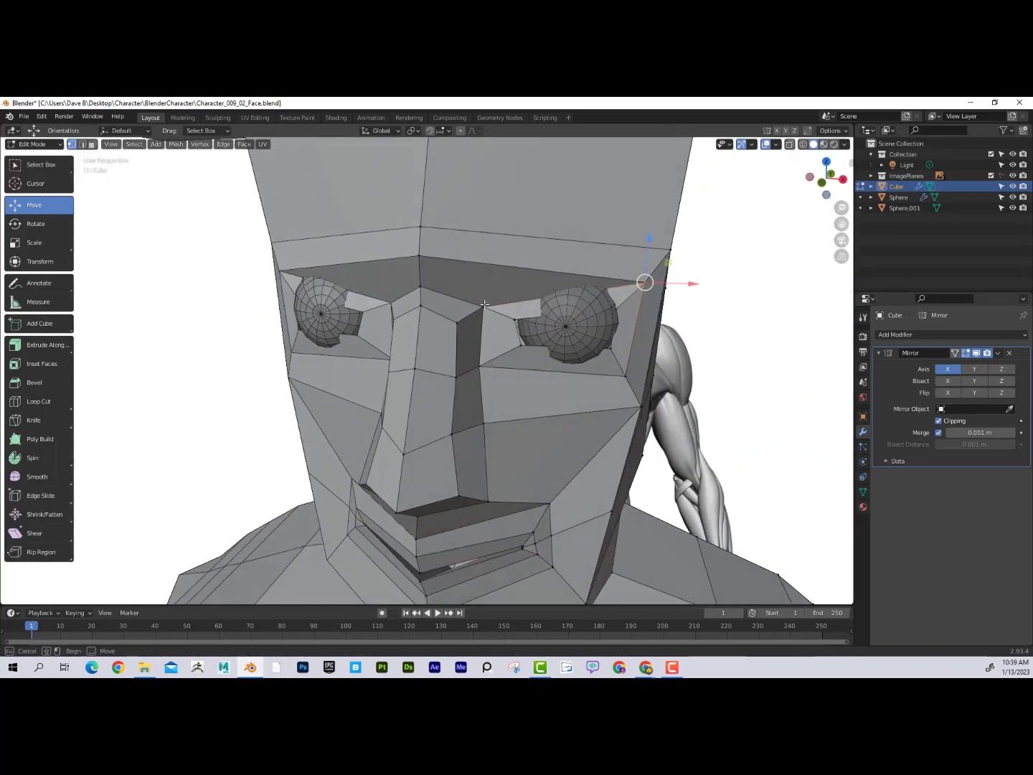
{"action": "middle_click_drag", "start_coordinate": [515, 314], "coordinate": [469, 286]}
{"action": "key", "text": "g"}
{"action": "key", "text": "z"}
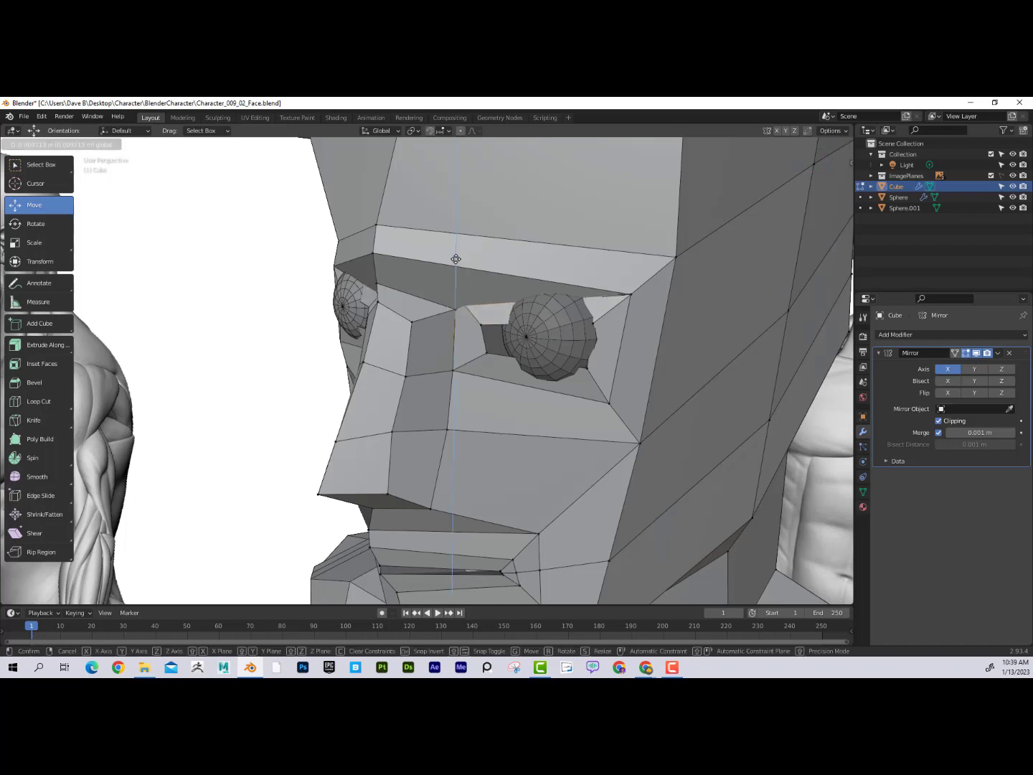
{"action": "left_click", "coordinate": [460, 282]}
- Pull the overlapping loop's upper and lower outer corner vertices off the socket rim toward the eyeball
{"action": "middle_click_drag", "start_coordinate": [463, 288], "coordinate": [512, 295]}
{"action": "scroll", "coordinate": [546, 281], "scroll_direction": "up", "scroll_amount": 2}
{"action": "left_click", "coordinate": [596, 246]}
{"action": "key", "text": "g"}
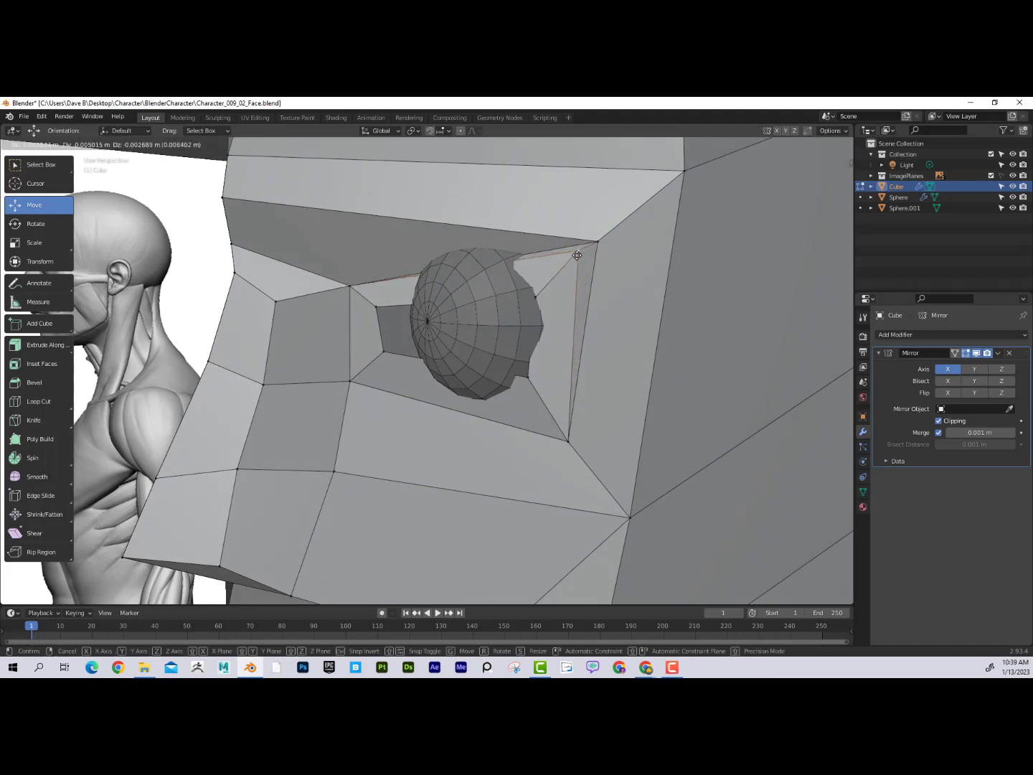
{"action": "left_click", "coordinate": [569, 262]}
{"action": "left_click", "coordinate": [569, 439]}
{"action": "key", "text": "g"}
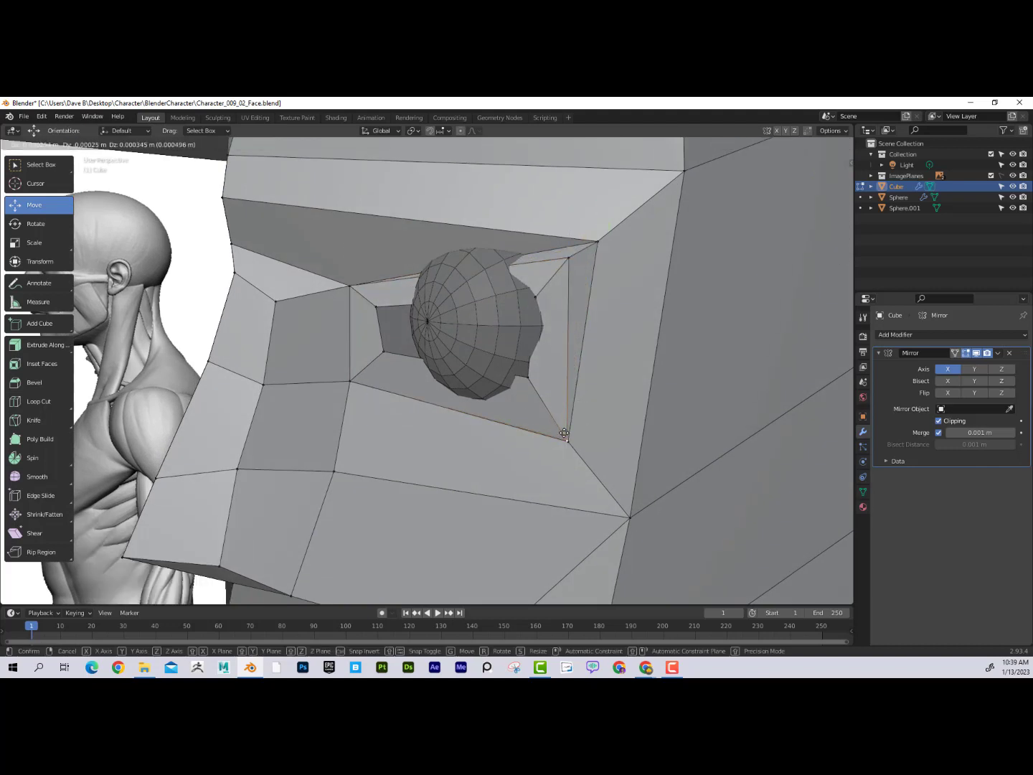
{"action": "left_click", "coordinate": [553, 418]}
- Pull the overlapping loop's two nose-side corner vertices off the rim toward the eyeball, nudging the lower one a second time
{"action": "left_click", "coordinate": [349, 380]}
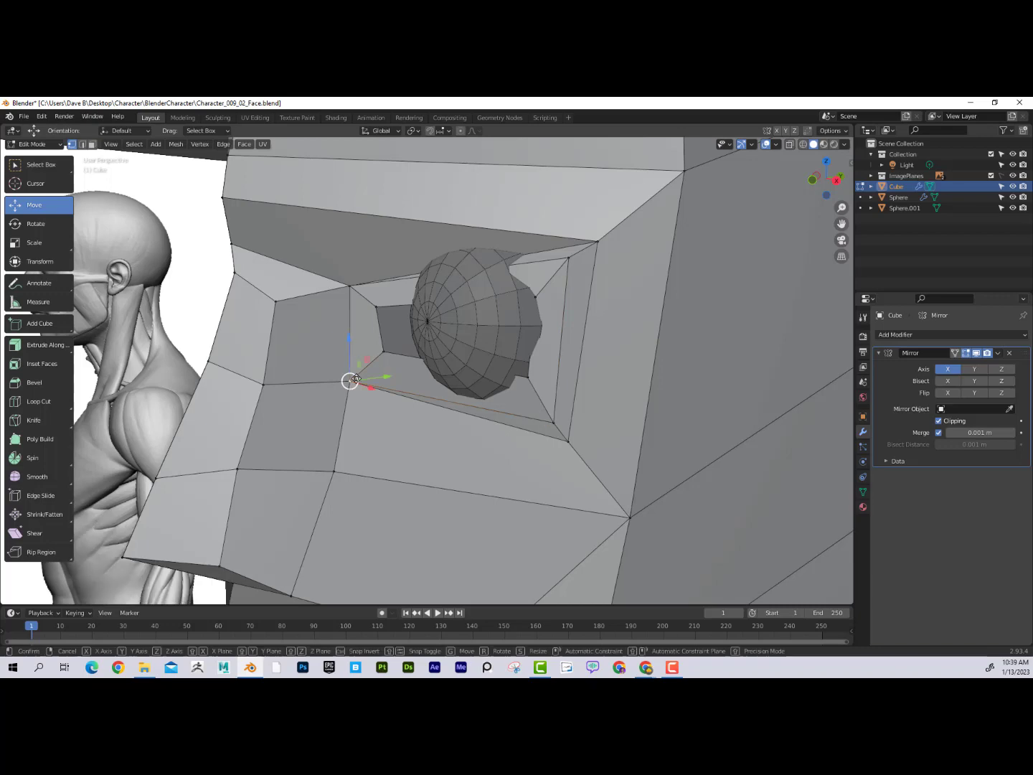
{"action": "key", "text": "g"}
{"action": "left_click", "coordinate": [359, 371]}
{"action": "left_click", "coordinate": [350, 286]}
{"action": "key", "text": "g"}
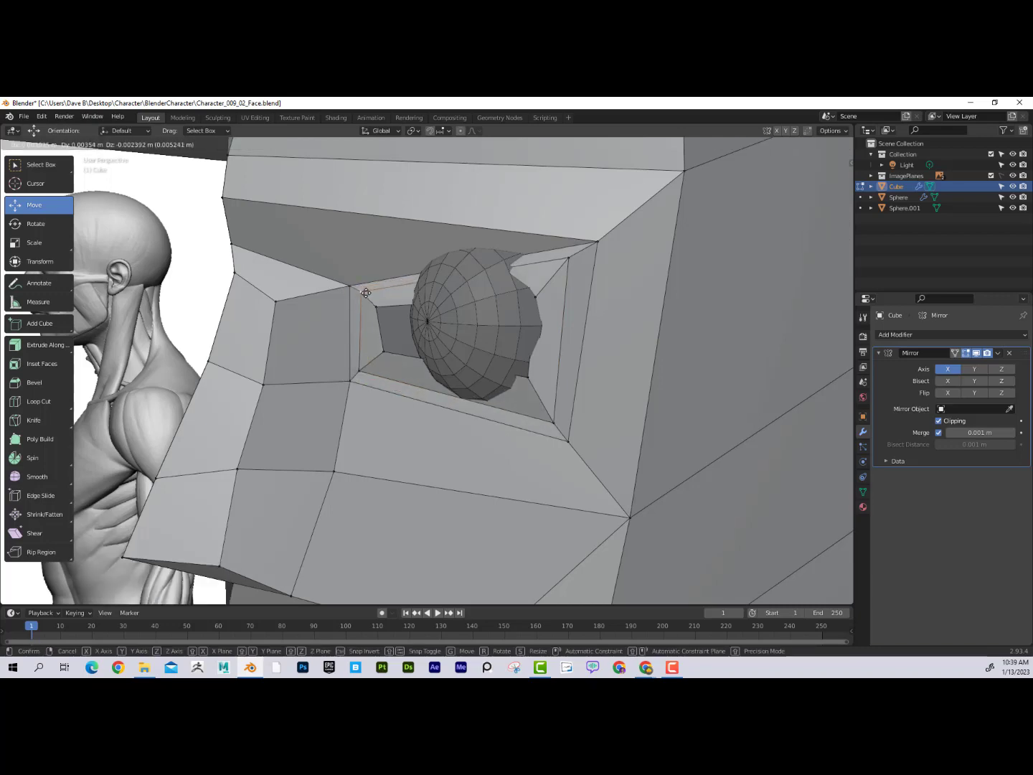
{"action": "left_click", "coordinate": [366, 290]}
{"action": "mouse_move", "coordinate": [468, 298]}
{"action": "middle_mouse_down"}
{"action": "mouse_move", "coordinate": [547, 284]}
{"action": "mouse_move", "coordinate": [479, 276]}
{"action": "middle_mouse_up"}
{"action": "middle_click_drag", "start_coordinate": [551, 263], "coordinate": [519, 261]}
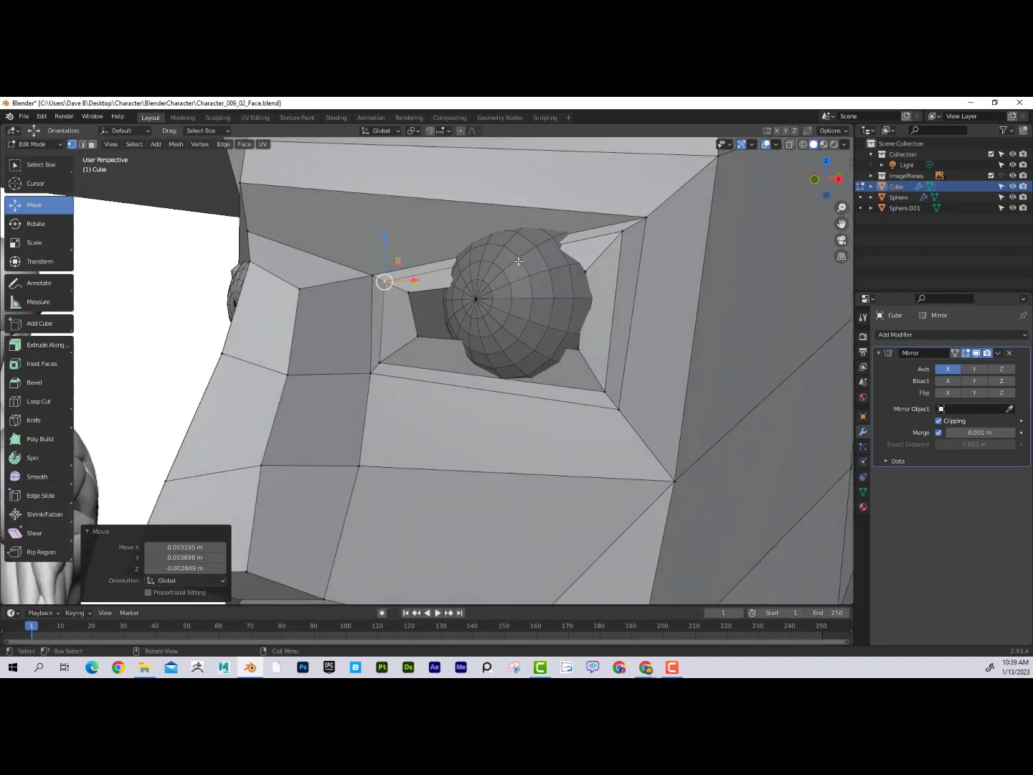
{"action": "left_click", "coordinate": [378, 364]}
{"action": "key", "text": "g"}
{"action": "left_click", "coordinate": [388, 357]}
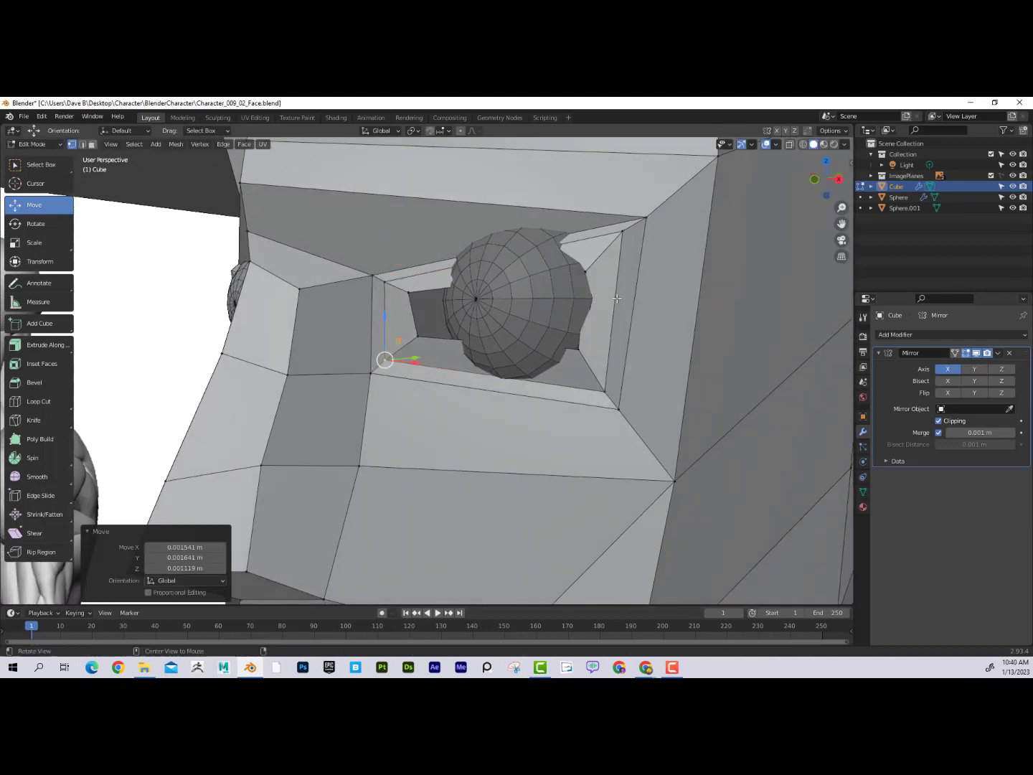
- Select the four edges of the extra loop inside the eye socket rim and dissolve them
{"action": "left_click", "coordinate": [82, 144]}
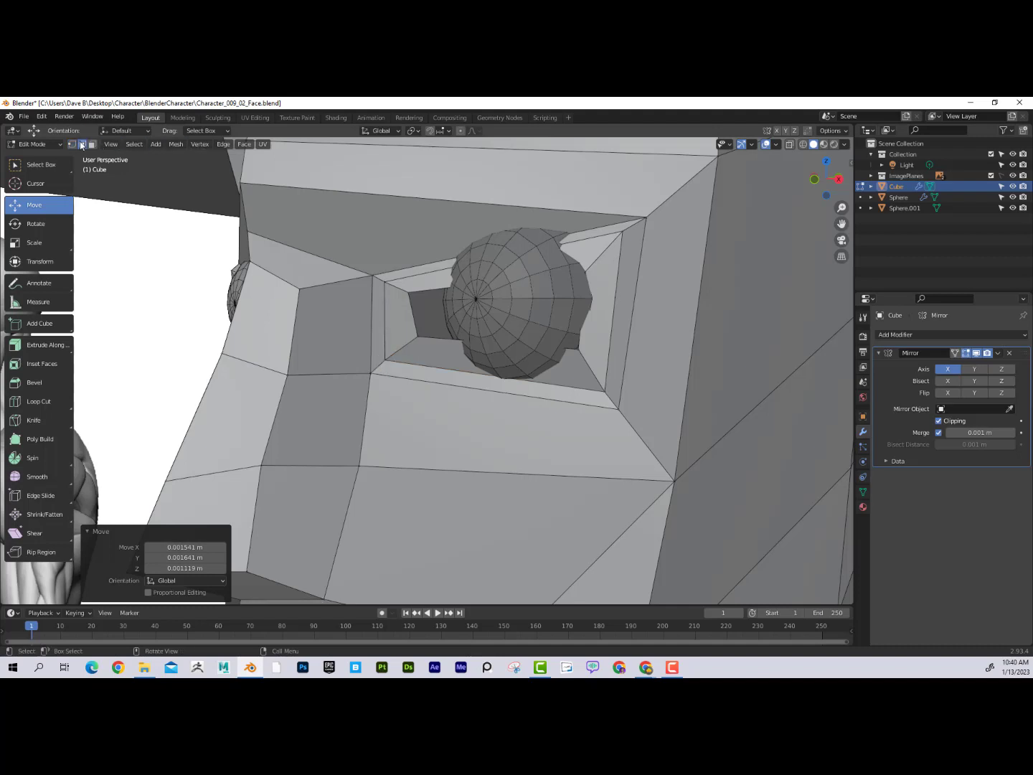
{"action": "left_click", "coordinate": [616, 269]}
{"action": "middle_click_drag", "start_coordinate": [617, 268], "coordinate": [617, 272]}
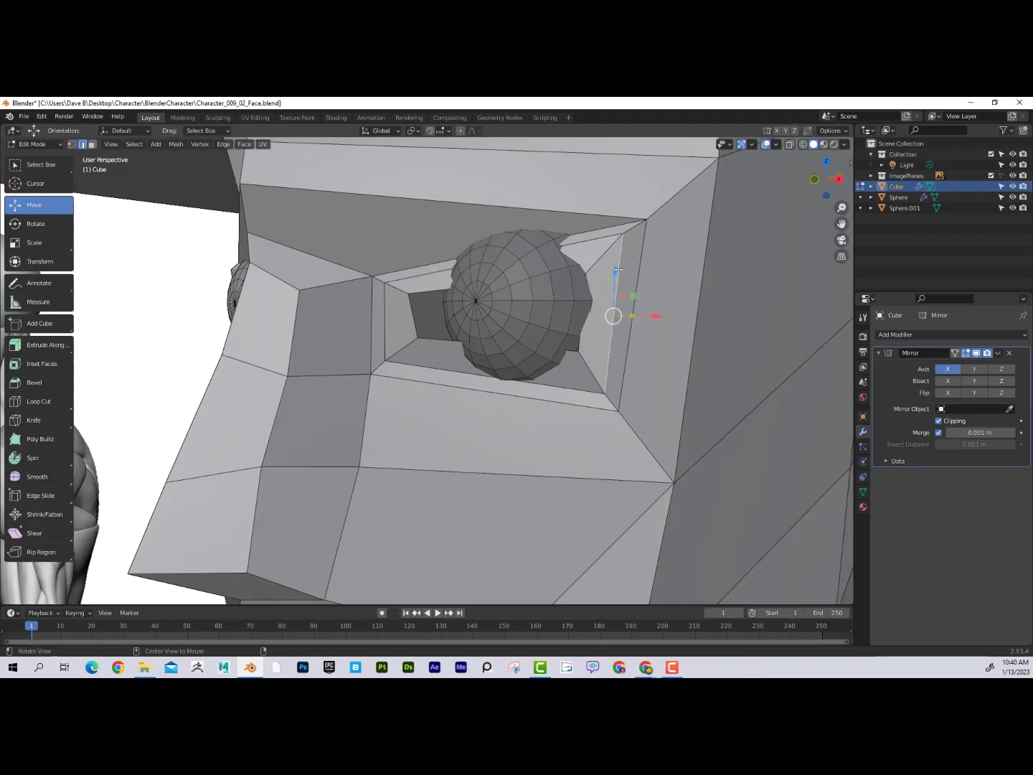
{"action": "key", "text": "ctrl+z"}
{"action": "left_click", "coordinate": [620, 258]}
{"action": "left_click", "coordinate": [608, 238], "text": "shift"}
{"action": "left_click", "coordinate": [566, 392], "text": "shift"}
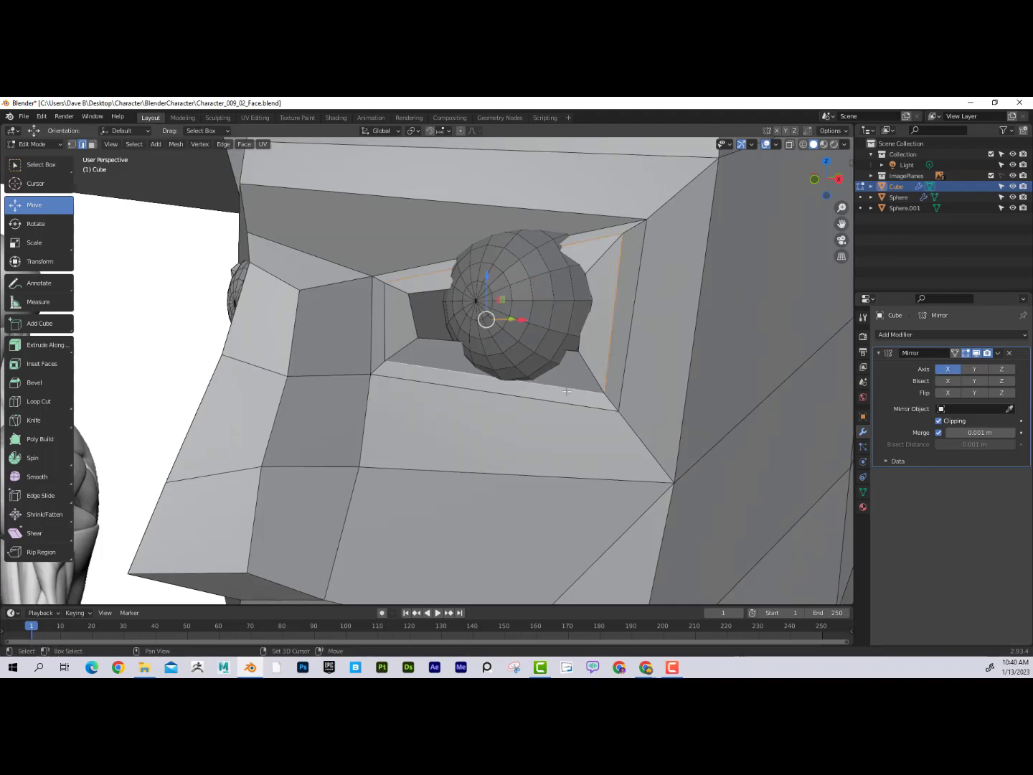
{"action": "left_click", "coordinate": [386, 333], "text": "shift"}
{"action": "key", "text": "x"}
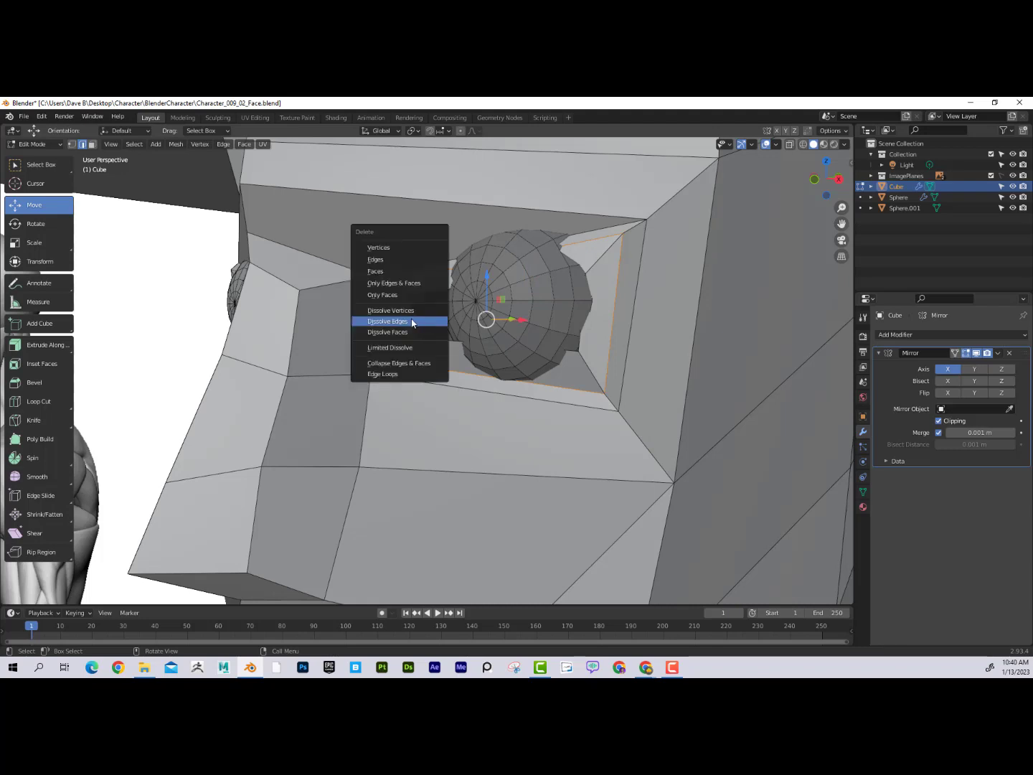
{"action": "left_click", "coordinate": [413, 322]}
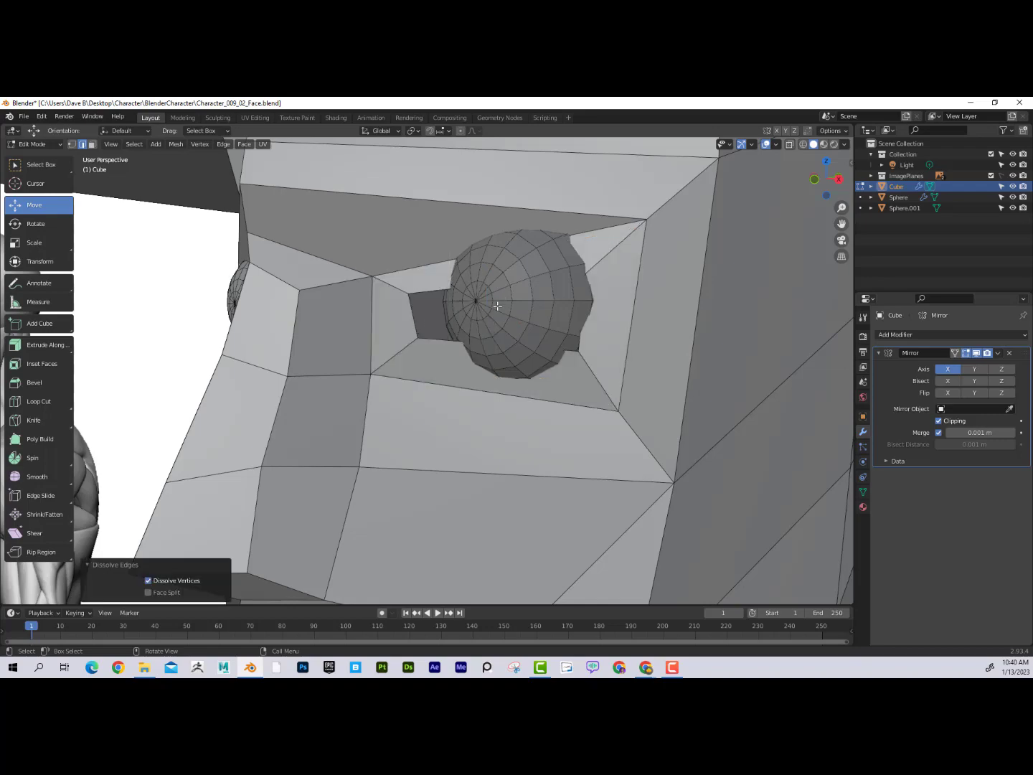
- Move the socket's upper nose-side corner vertex about -0.0035 m along Y and 0.0009 m up along Z
{"action": "middle_click_drag", "start_coordinate": [498, 306], "coordinate": [438, 272]}
{"action": "scroll", "coordinate": [395, 280], "scroll_direction": "down", "scroll_amount": 2}
{"action": "scroll", "coordinate": [433, 283], "scroll_direction": "up", "scroll_amount": 3}
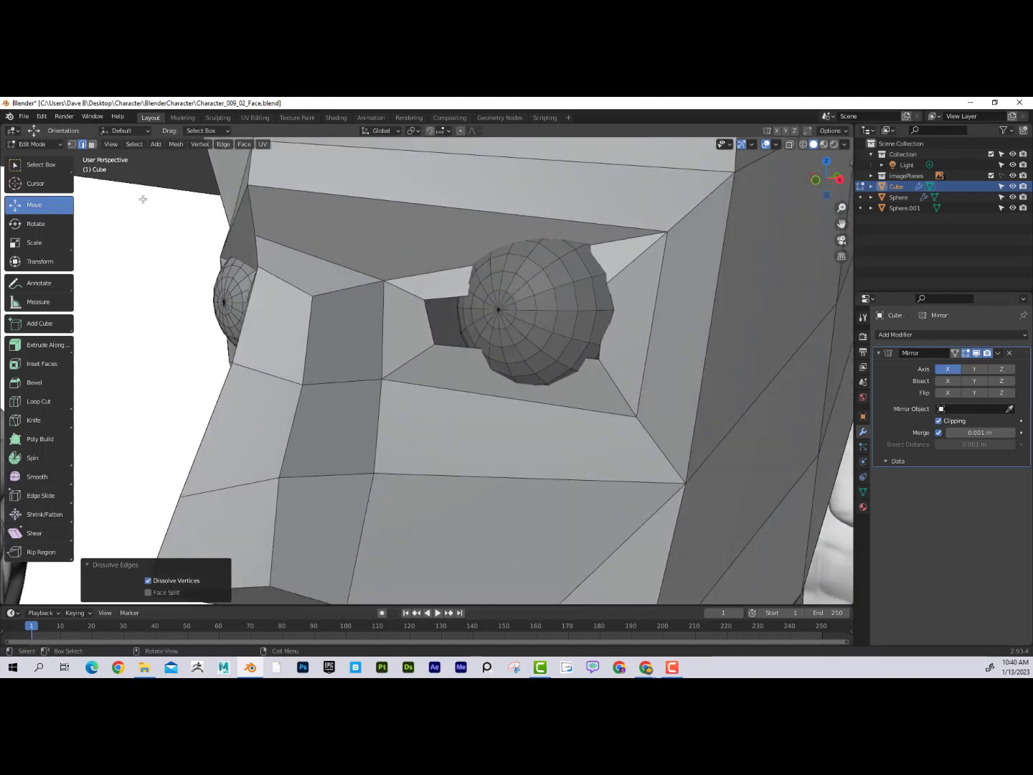
{"action": "left_click", "coordinate": [385, 282]}
{"action": "middle_click_drag", "start_coordinate": [385, 281], "coordinate": [373, 307]}
{"action": "key", "text": "g"}
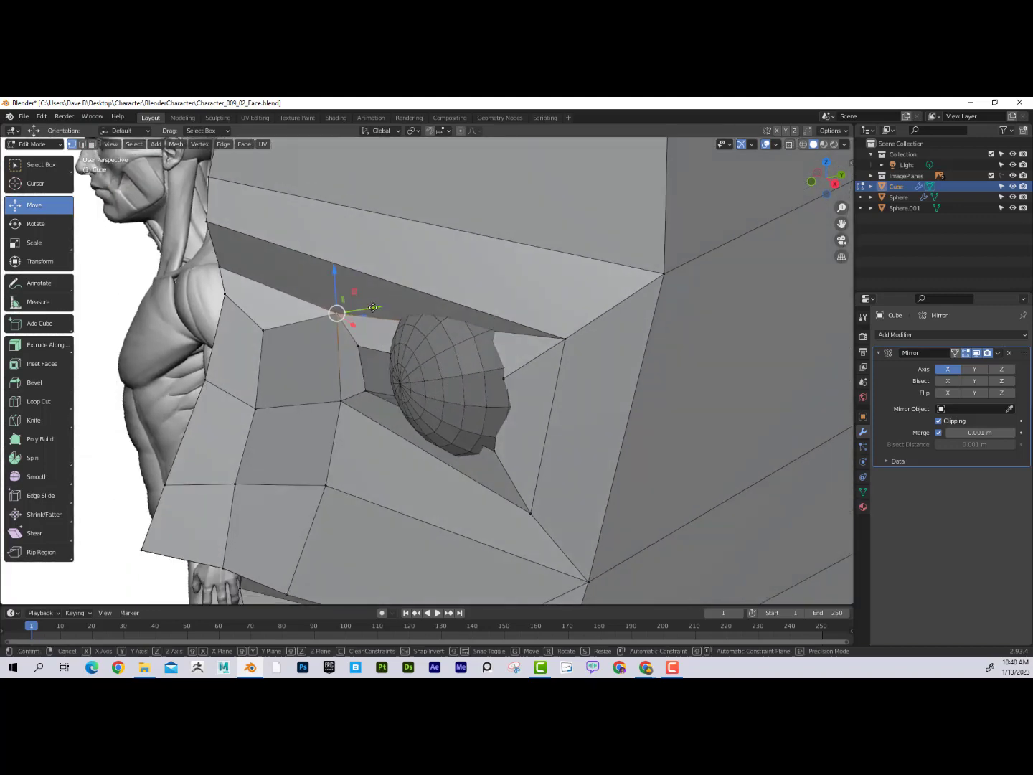
{"action": "key", "text": "y"}
{"action": "left_click", "coordinate": [359, 294]}
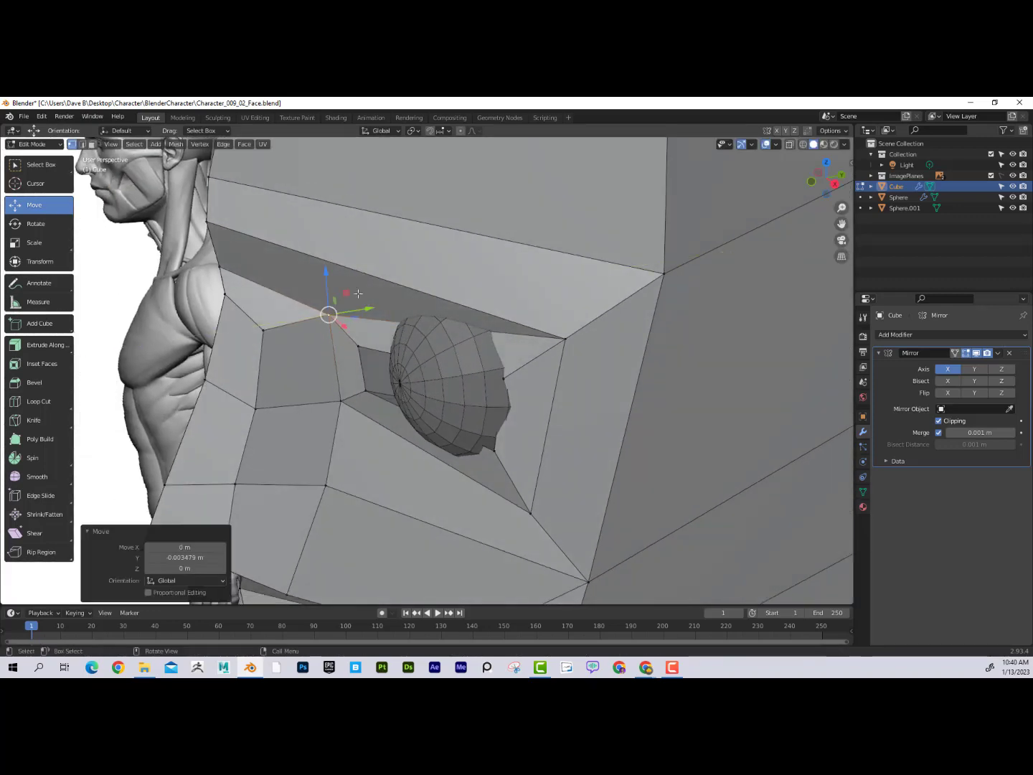
{"action": "left_click_drag", "start_coordinate": [328, 272], "coordinate": [328, 268]}
{"action": "middle_click_drag", "start_coordinate": [328, 268], "coordinate": [363, 256]}
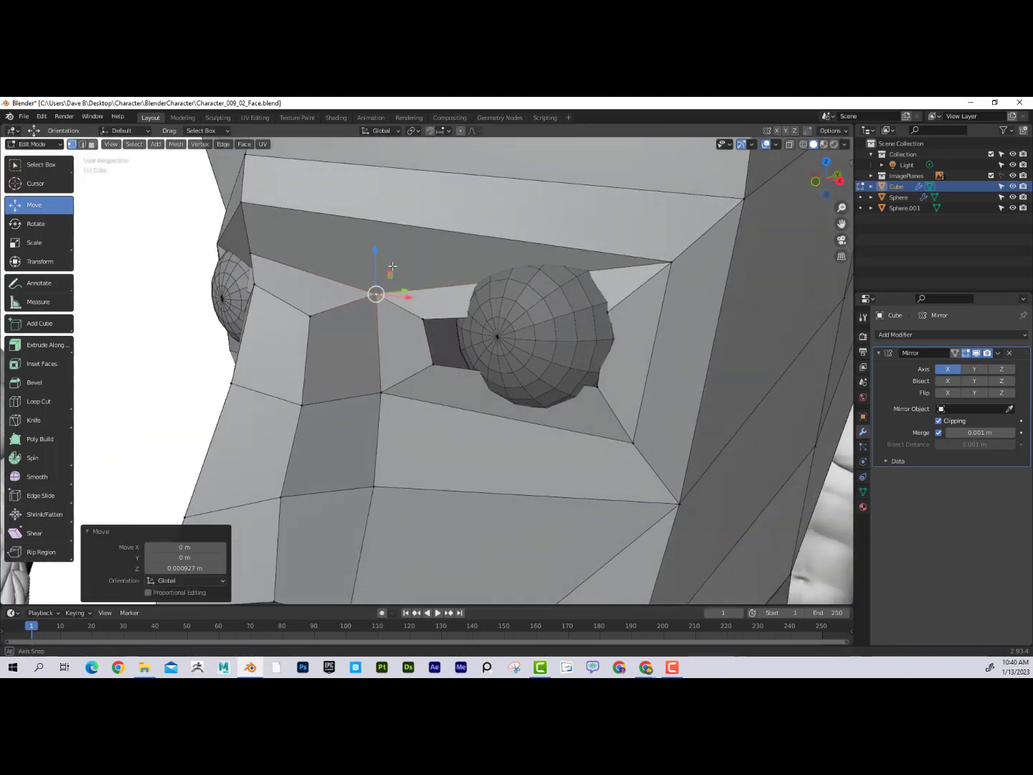
- Tuck the two nose-side inner socket vertices behind the eyeball, the upper by about 0.0103 m in X, the lower by 0.0129 m in Y
{"action": "left_click", "coordinate": [424, 319]}
{"action": "middle_click_drag", "start_coordinate": [427, 318], "coordinate": [399, 319]}
{"action": "key", "text": "g"}
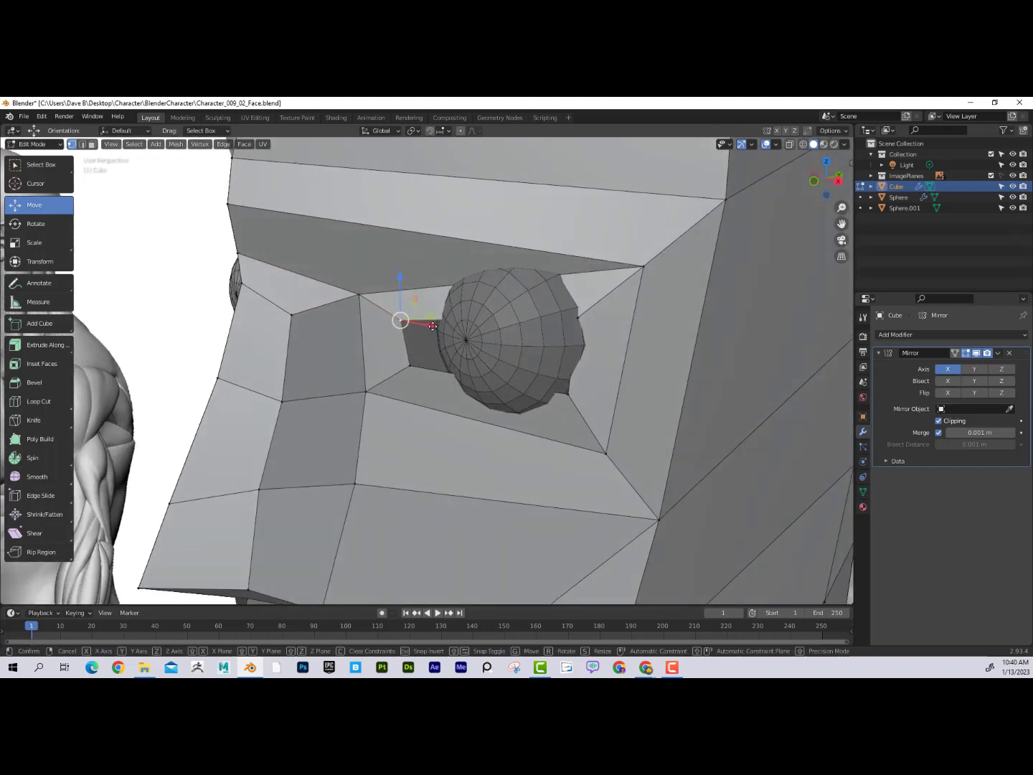
{"action": "key", "text": "x"}
{"action": "left_click_drag", "start_coordinate": [449, 330], "coordinate": [452, 330]}
{"action": "middle_click_drag", "start_coordinate": [452, 330], "coordinate": [432, 348]}
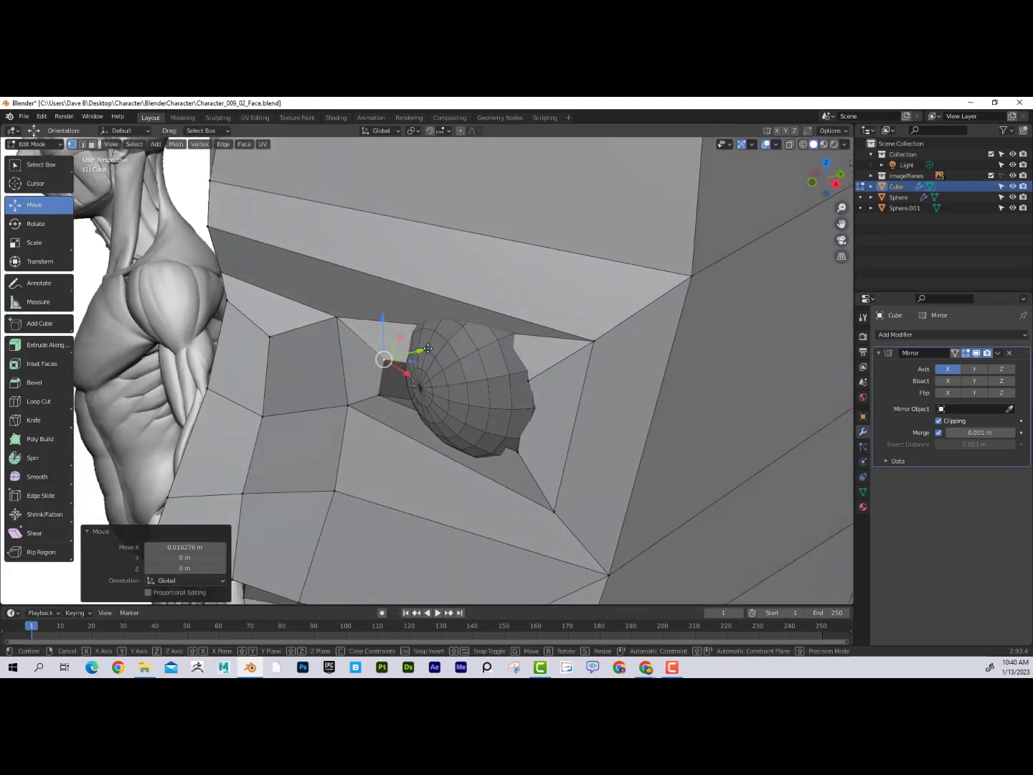
{"action": "left_click_drag", "start_coordinate": [427, 350], "coordinate": [445, 378]}
{"action": "left_click", "coordinate": [378, 397]}
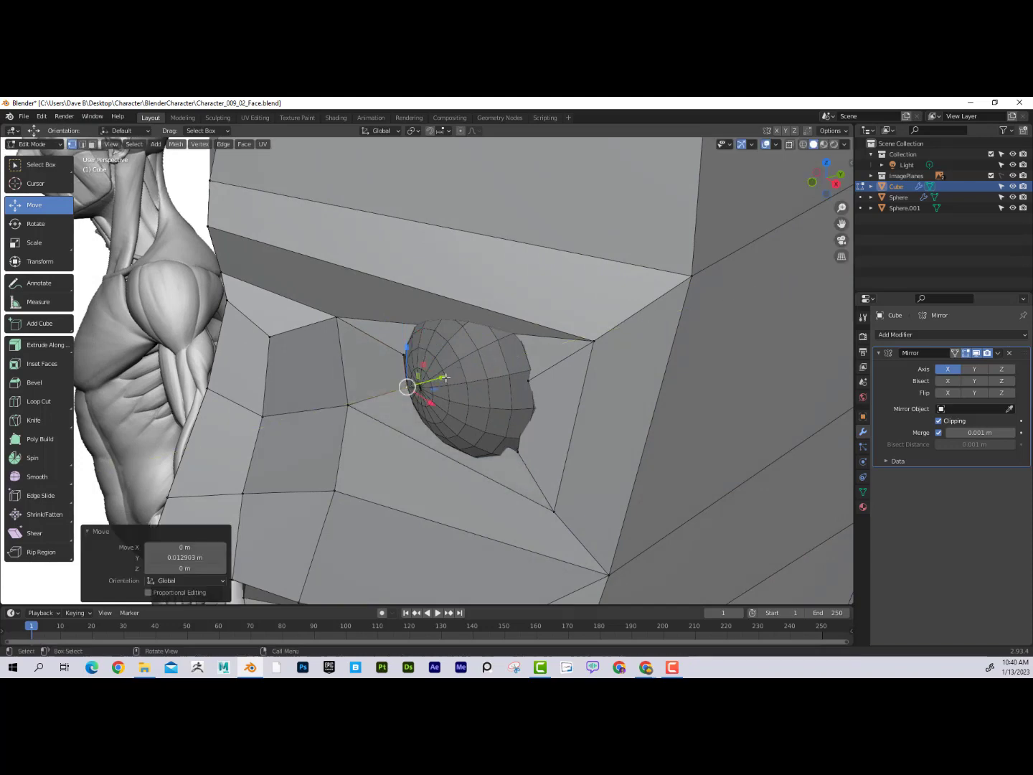
- Move the upper outer inner-socket vertex about -0.0084 m in Y and -0.0031 m in X, and shift the lower one inward along X
{"action": "middle_click_drag", "start_coordinate": [444, 379], "coordinate": [571, 265]}
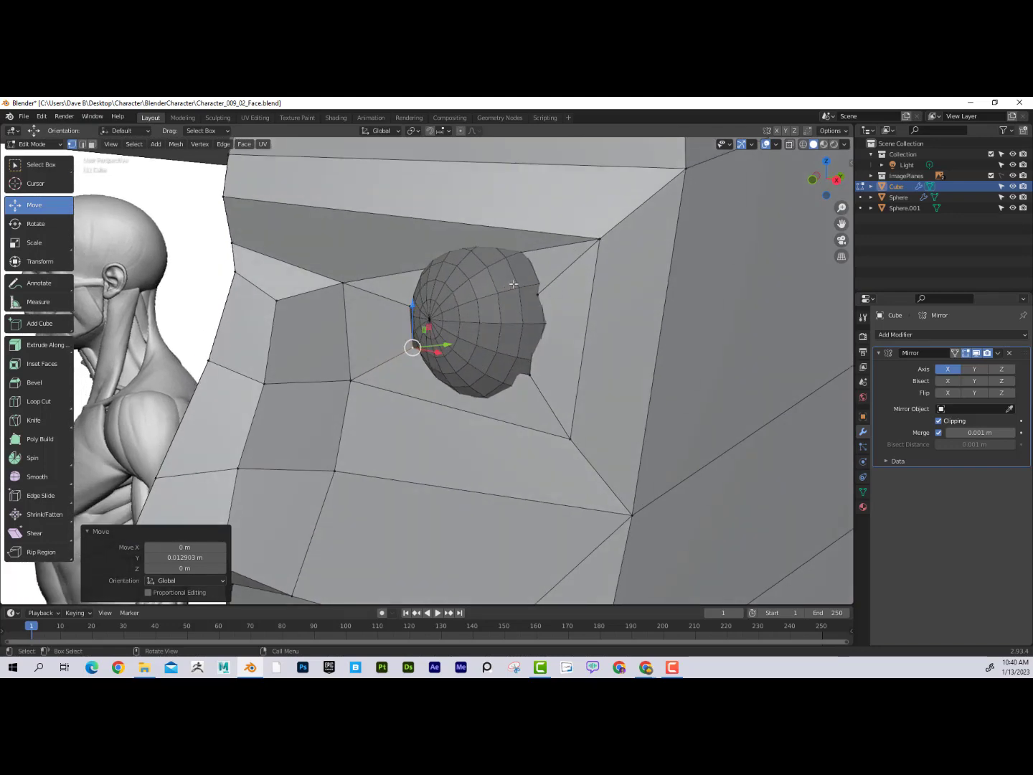
{"action": "left_click", "coordinate": [538, 295]}
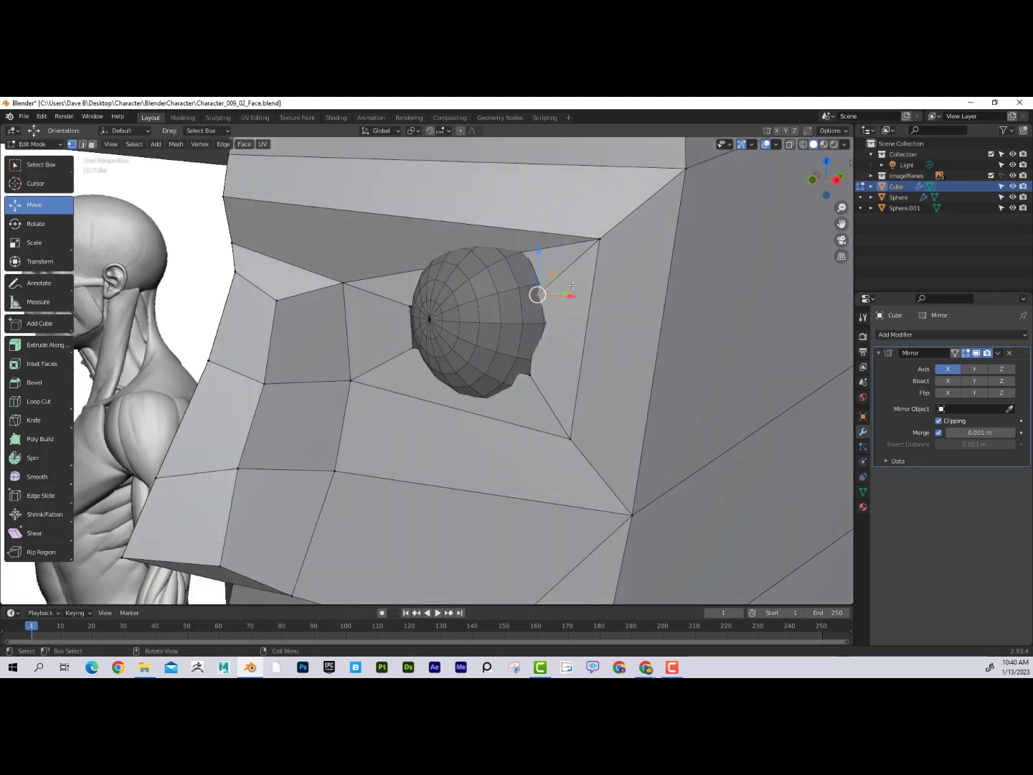
{"action": "middle_click_drag", "start_coordinate": [572, 286], "coordinate": [549, 344]}
{"action": "left_click_drag", "start_coordinate": [528, 386], "coordinate": [508, 390]}
{"action": "middle_click_drag", "start_coordinate": [509, 391], "coordinate": [678, 333]}
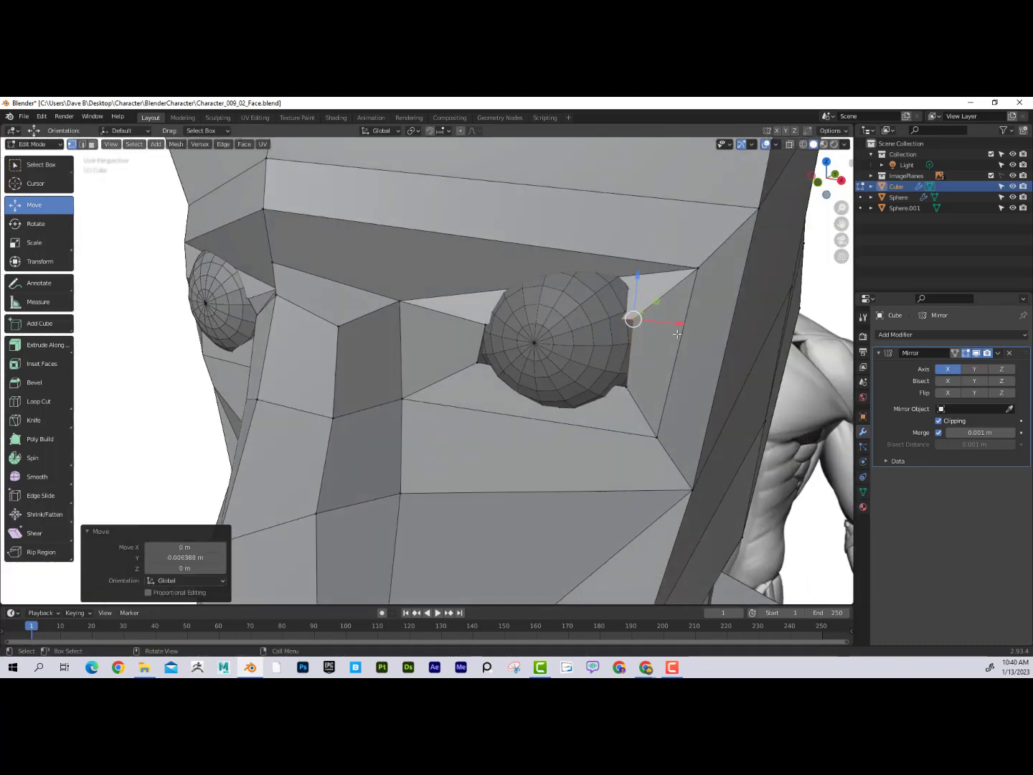
{"action": "left_click_drag", "start_coordinate": [677, 322], "coordinate": [668, 325]}
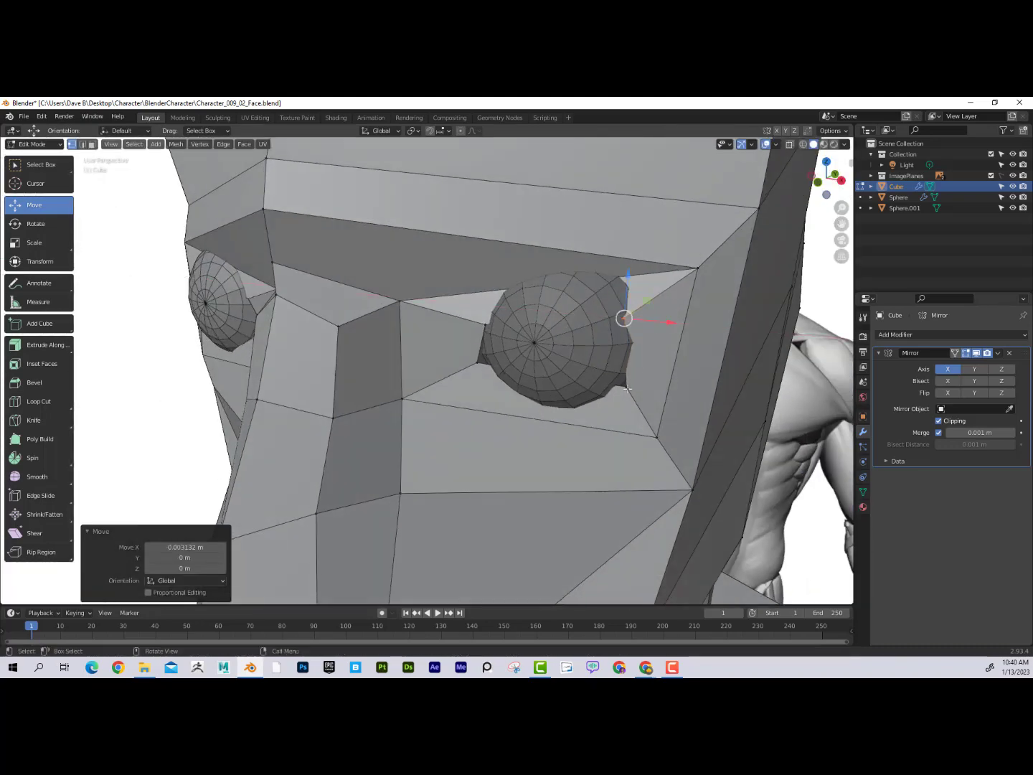
{"action": "left_click", "coordinate": [630, 388]}
{"action": "left_click_drag", "start_coordinate": [648, 389], "coordinate": [643, 389]}
- From the side, move the cheek, mouth-level and jaw corner vertices backward along Y, the jaw corner by about 0.015 m
{"action": "middle_click_drag", "start_coordinate": [571, 278], "coordinate": [405, 449]}
{"action": "scroll", "coordinate": [598, 250], "scroll_direction": "down", "scroll_amount": 6}
{"action": "left_click", "coordinate": [409, 452]}
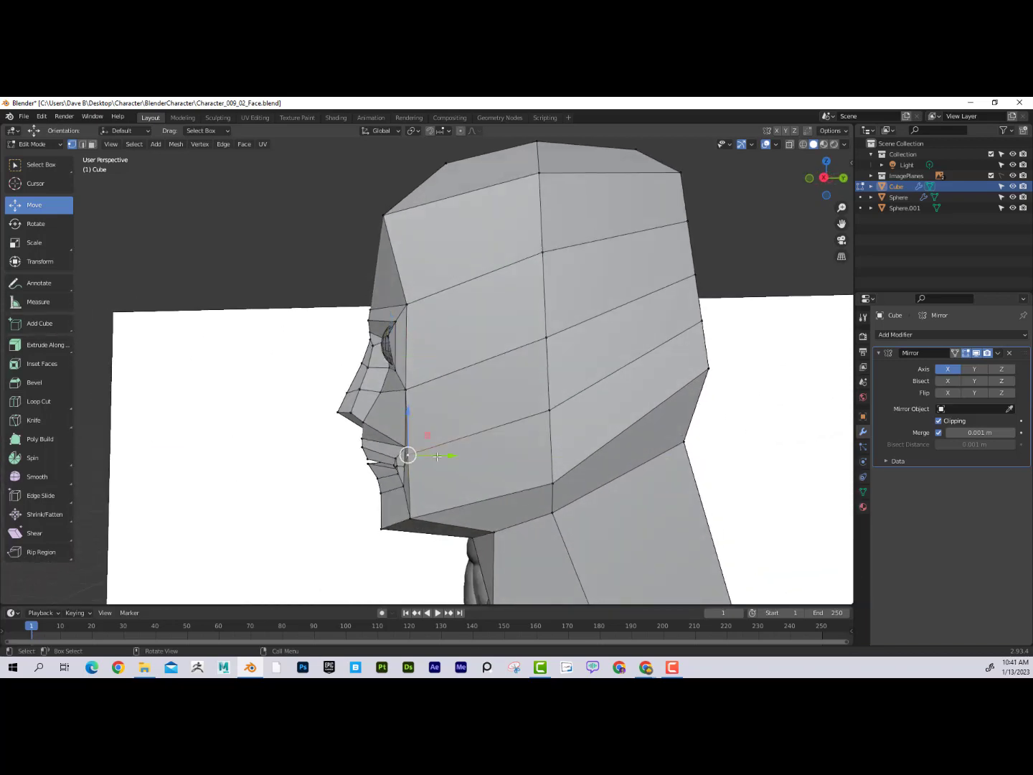
{"action": "left_click_drag", "start_coordinate": [432, 455], "coordinate": [453, 456]}
{"action": "left_click", "coordinate": [408, 390]}
{"action": "left_click_drag", "start_coordinate": [430, 391], "coordinate": [437, 376]}
{"action": "left_click", "coordinate": [411, 516]}
{"action": "left_click_drag", "start_coordinate": [436, 517], "coordinate": [448, 517]}
- Move the forehead's upper side vertex inward along X by about 0.022 m
{"action": "middle_click_drag", "start_coordinate": [479, 463], "coordinate": [577, 428]}
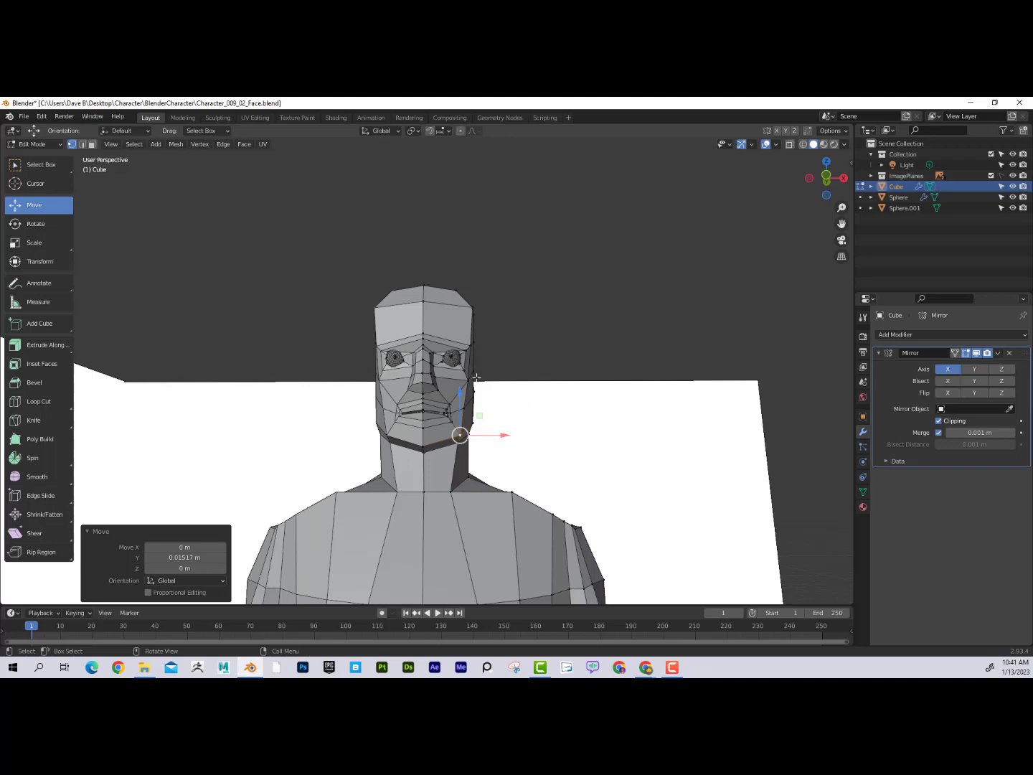
{"action": "middle_click_drag", "start_coordinate": [511, 392], "coordinate": [514, 362]}
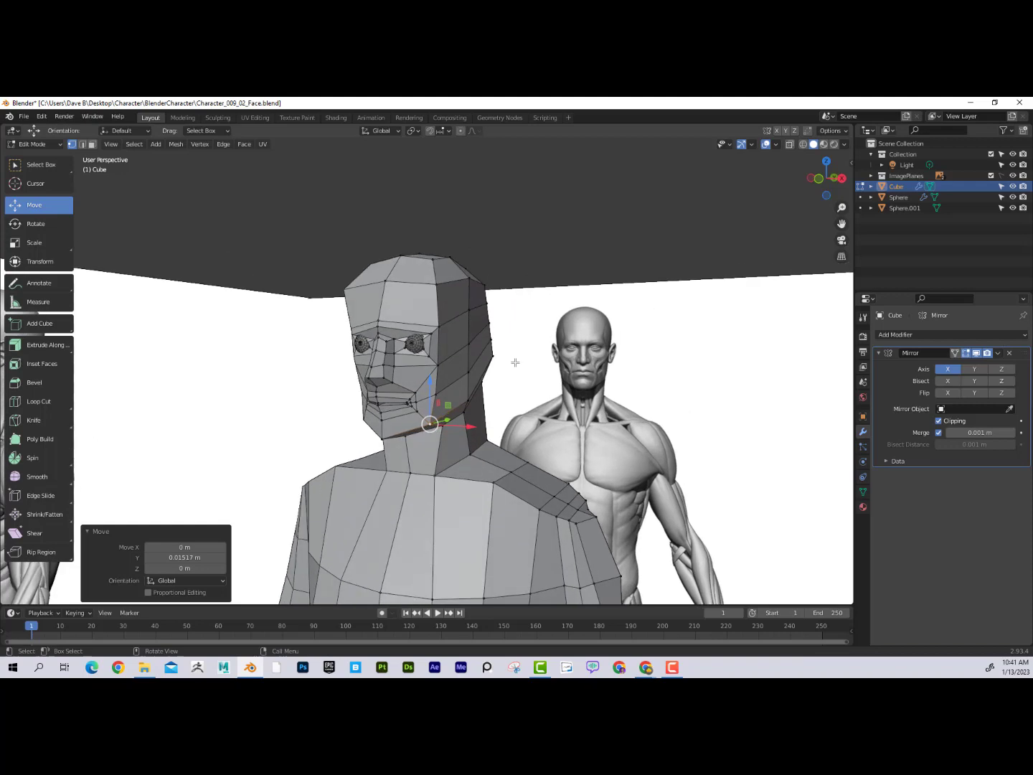
{"action": "left_click", "coordinate": [438, 286]}
{"action": "middle_click_drag", "start_coordinate": [438, 286], "coordinate": [532, 298]}
{"action": "left_click_drag", "start_coordinate": [513, 287], "coordinate": [506, 288]}
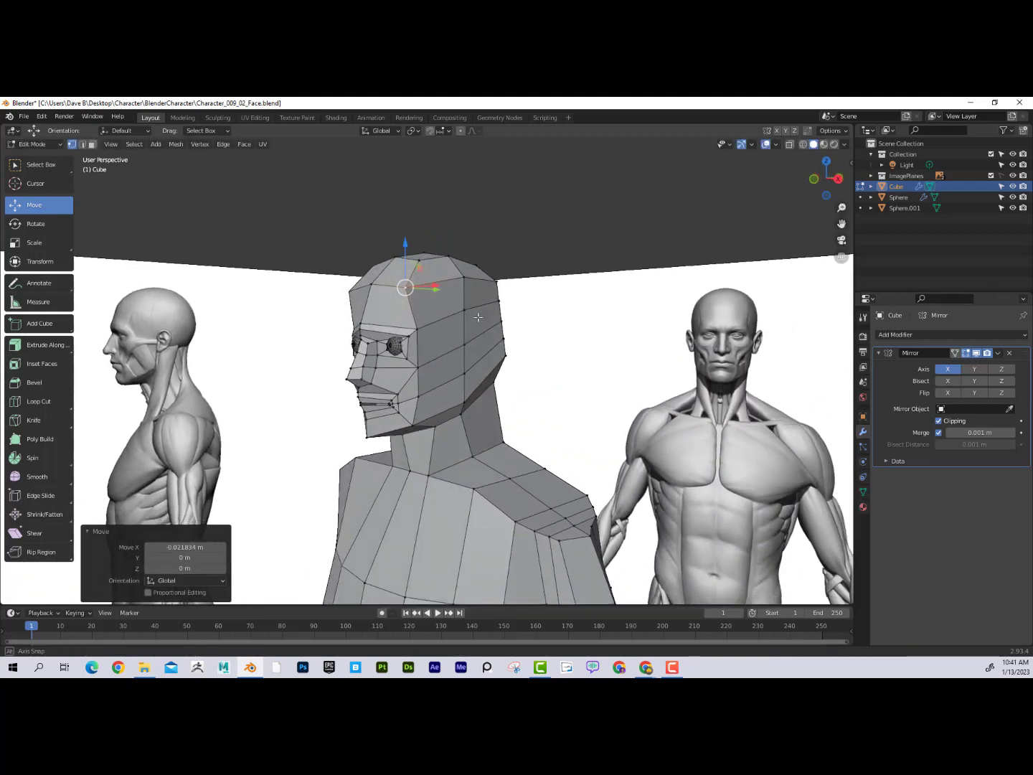